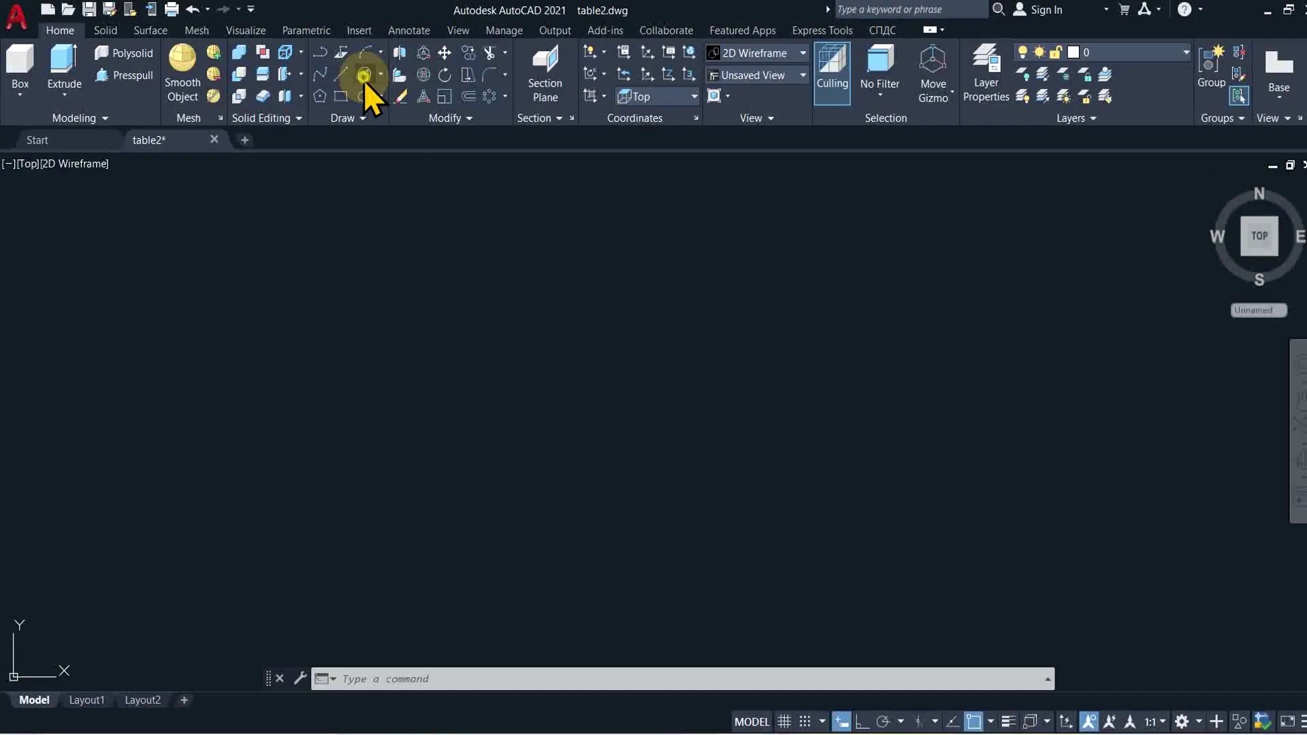
# Draw a 1' radius circle and a larger concentric circle around it
pyautogui.click(361, 86)
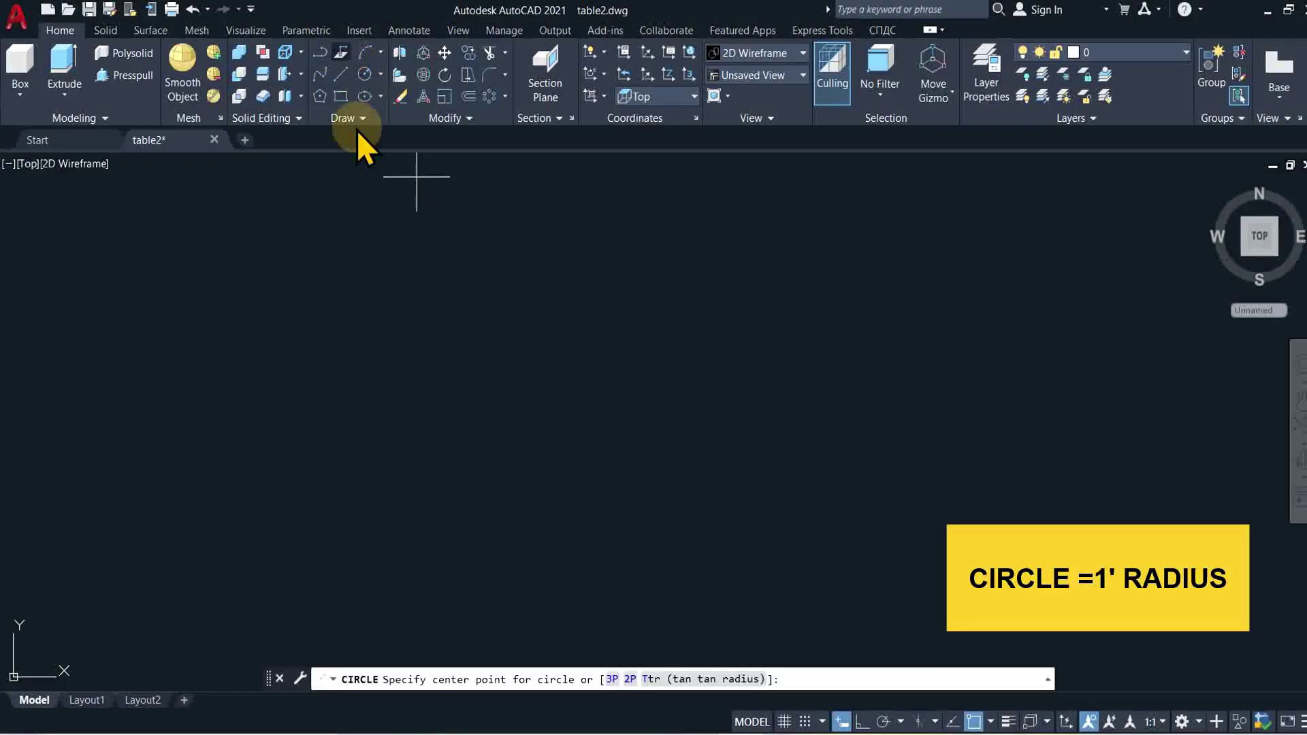
pyautogui.click(506, 396)
pyautogui.write("1'")
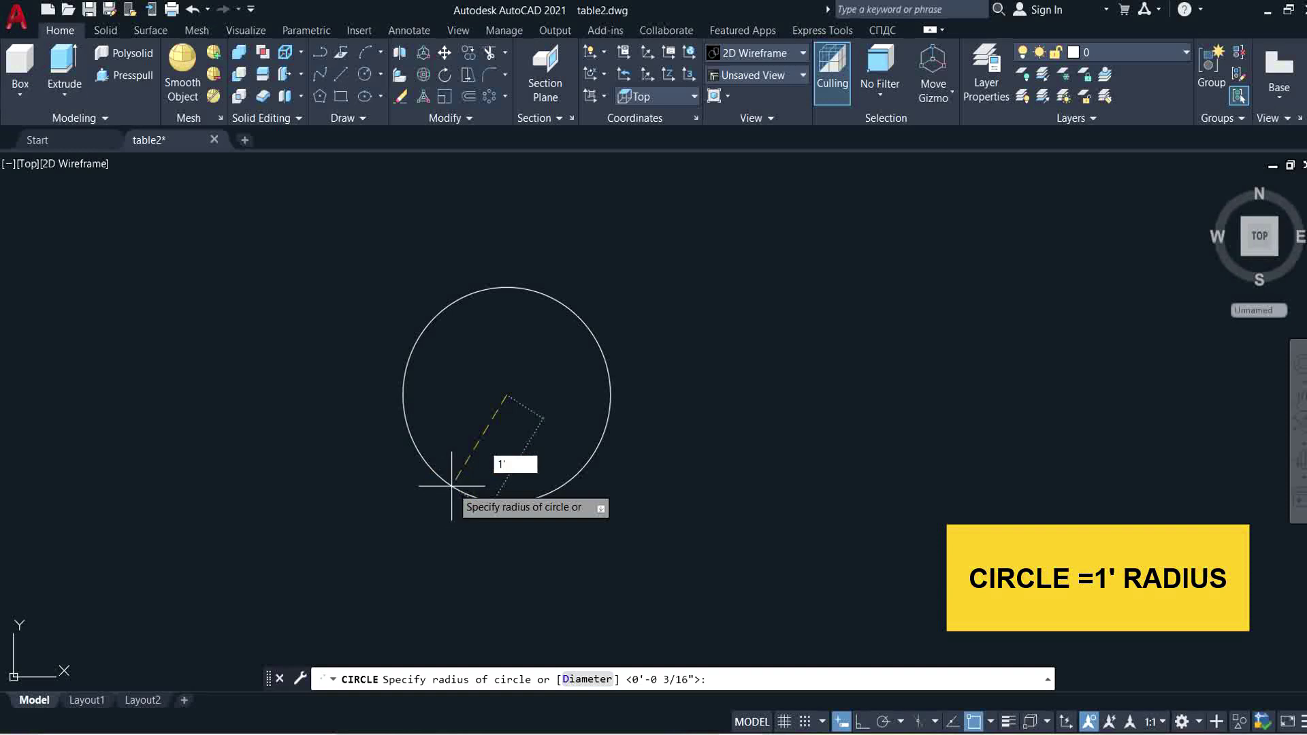
pyautogui.press('Return')
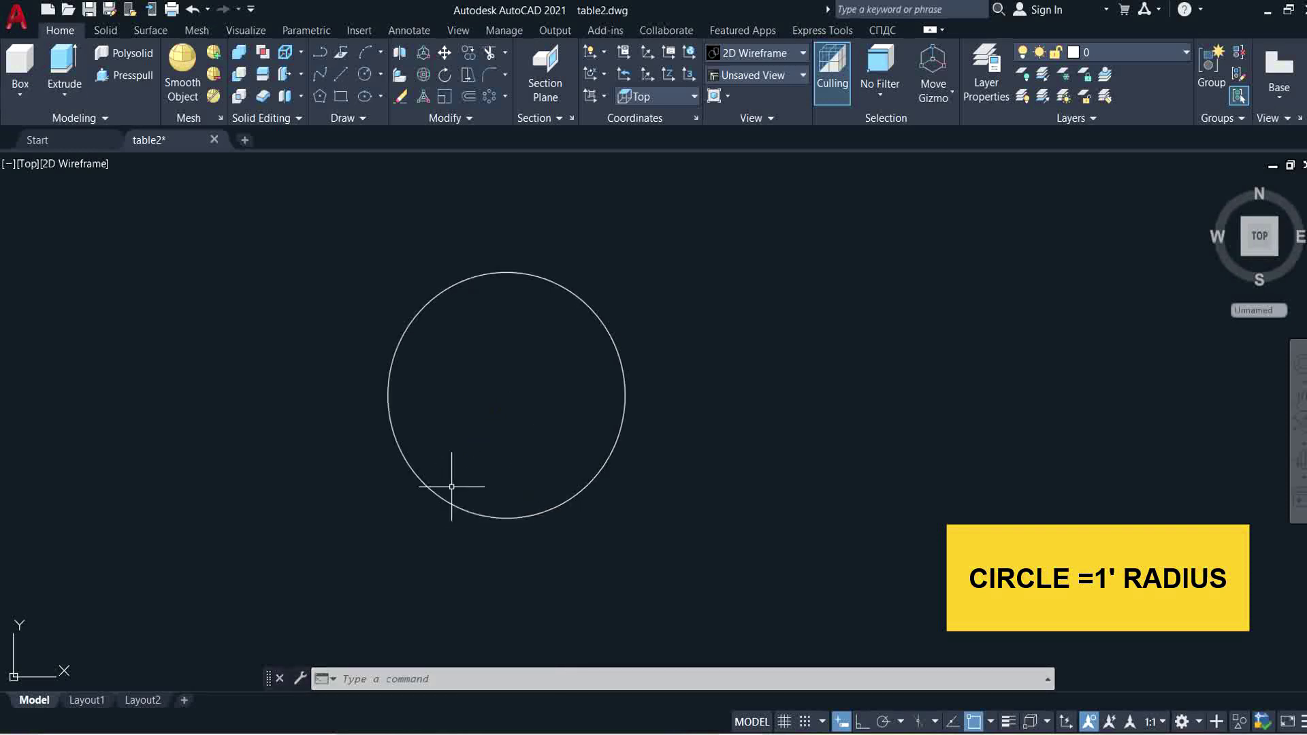
pyautogui.click(366, 74)
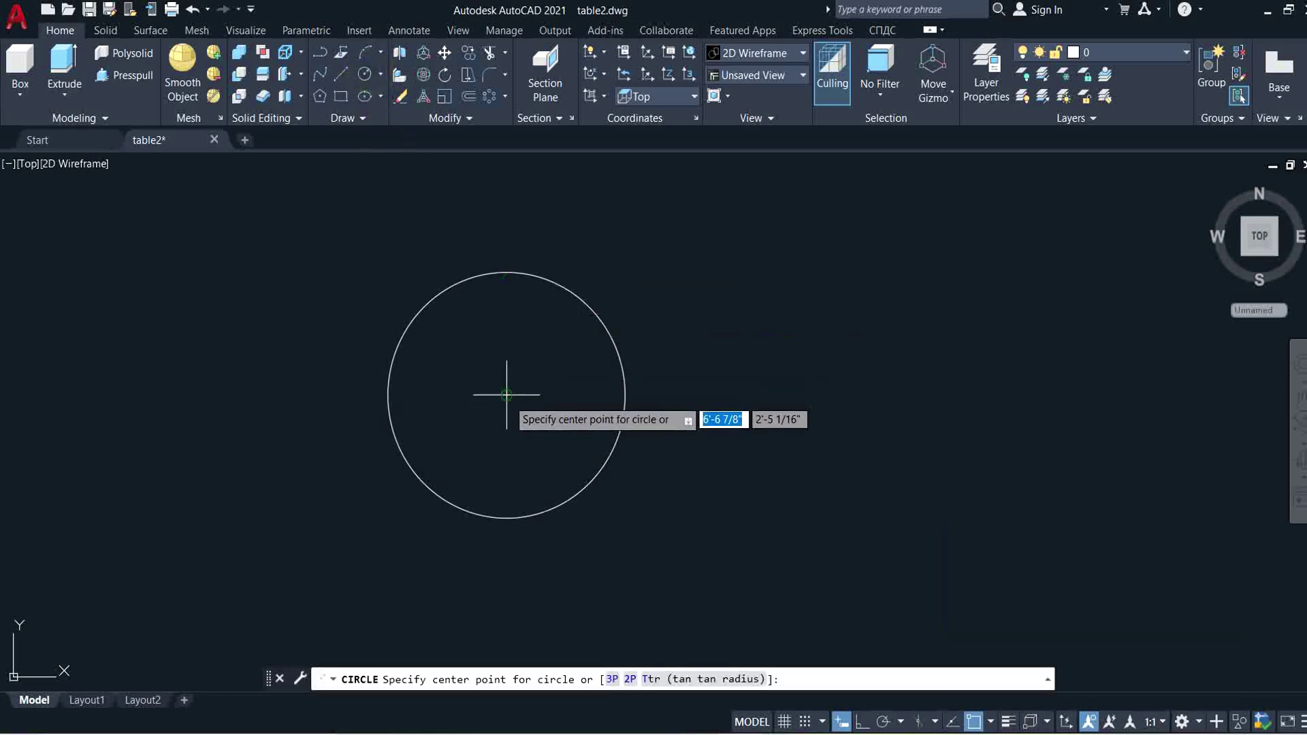
pyautogui.click(506, 396)
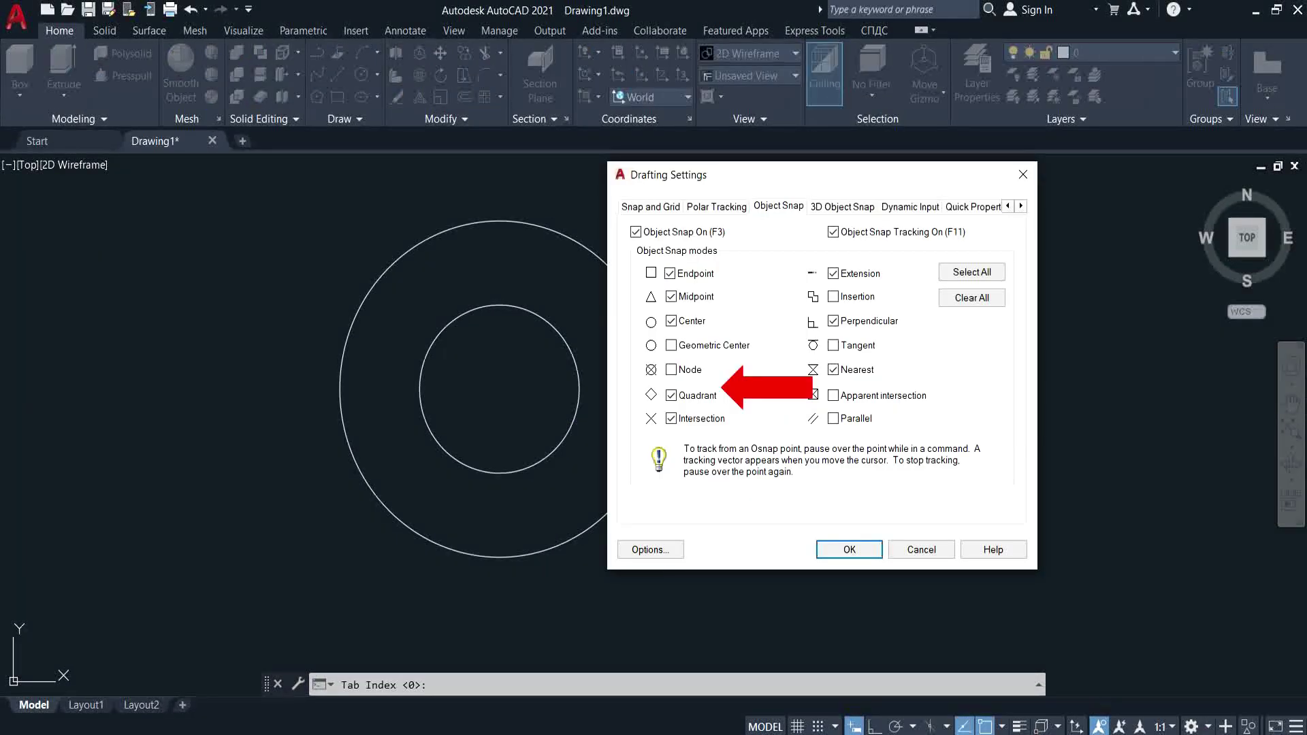
pyautogui.write('l')
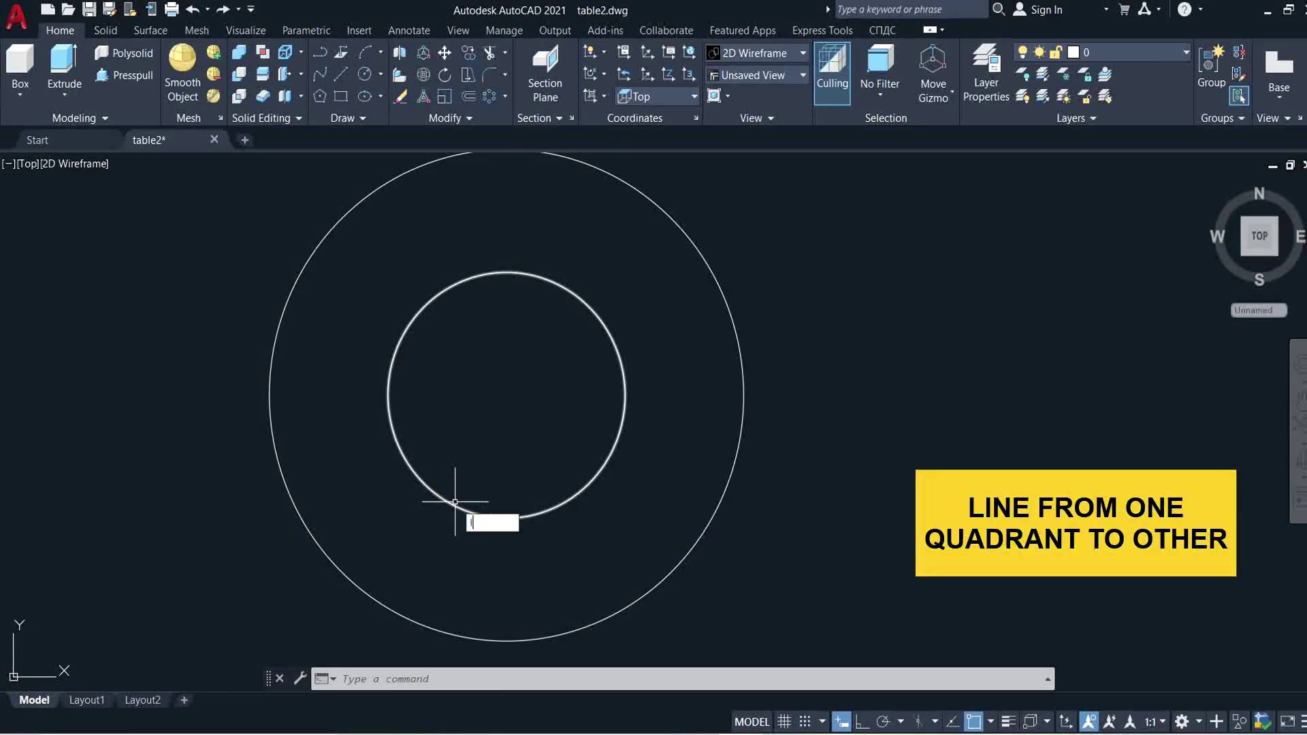
# Draw quadrant-to-quadrant diameter lines across the inner and outer circles
pyautogui.press('Return')
pyautogui.click(388, 395)
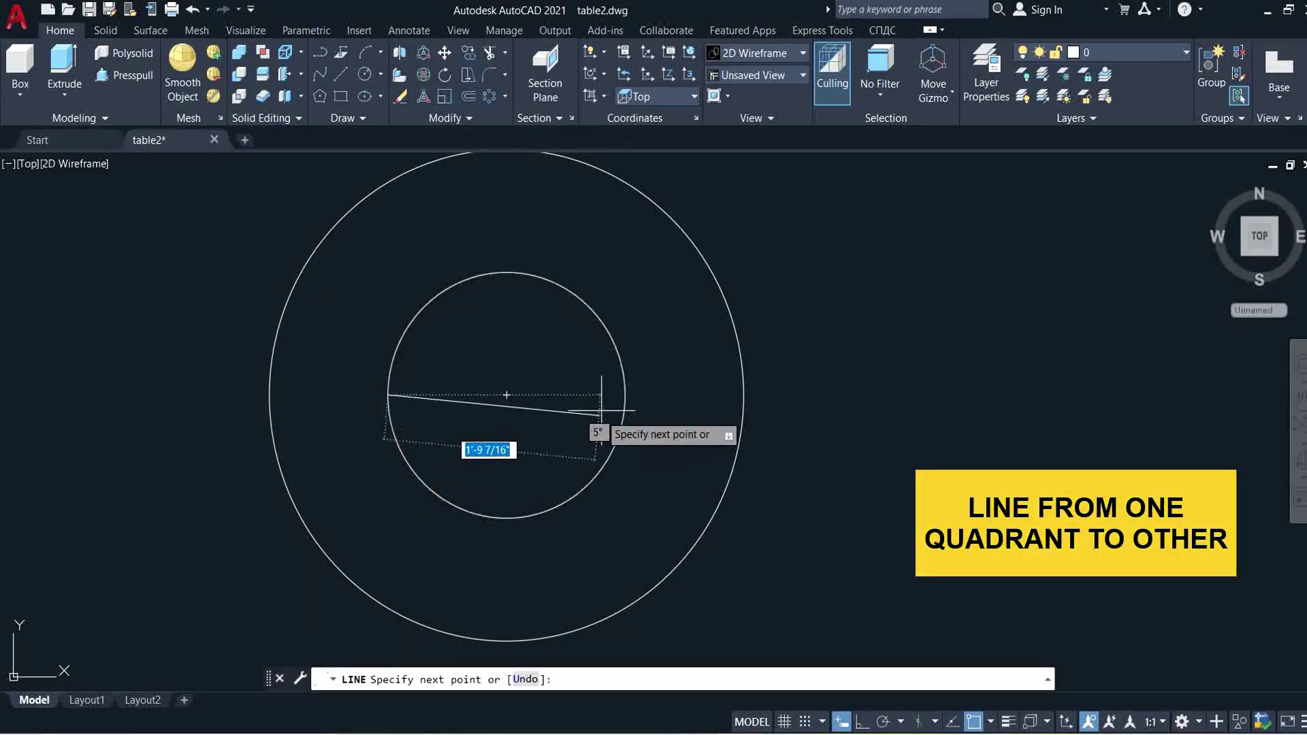
pyautogui.click(625, 395)
pyautogui.press('Return')
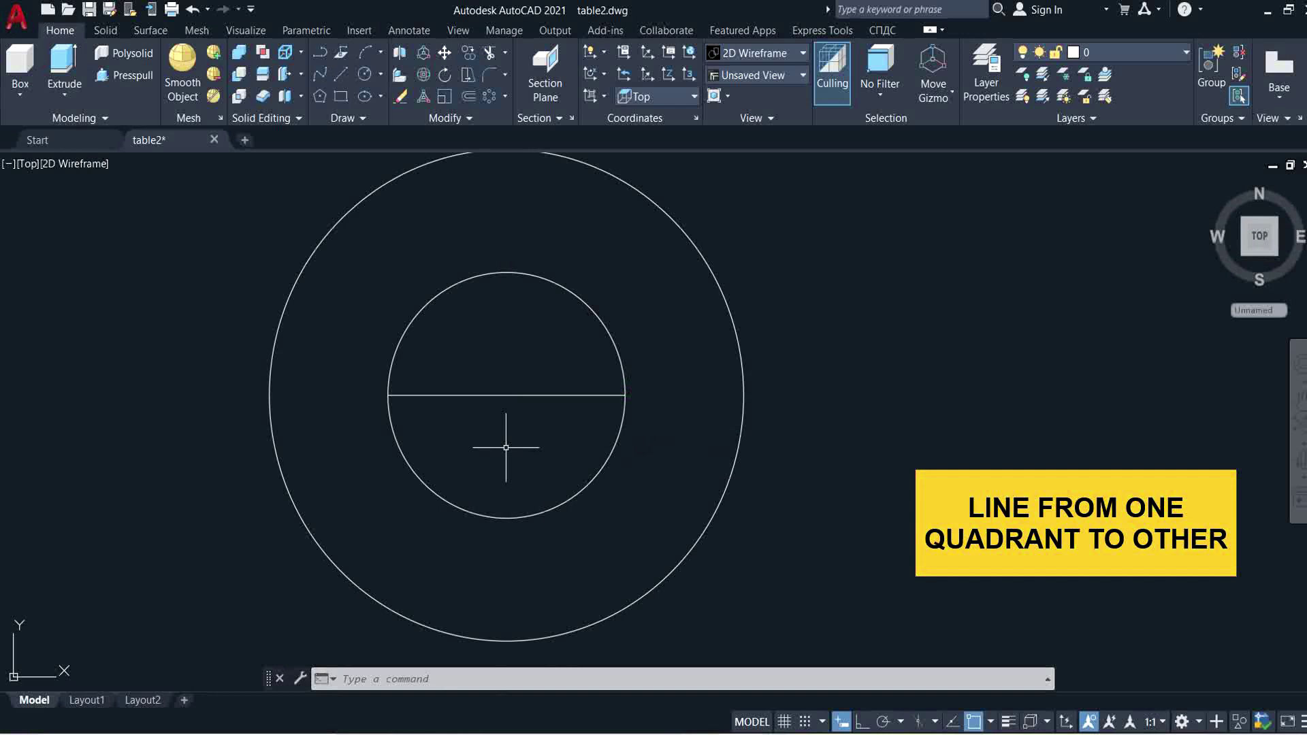
pyautogui.press('Return')
pyautogui.click(270, 394)
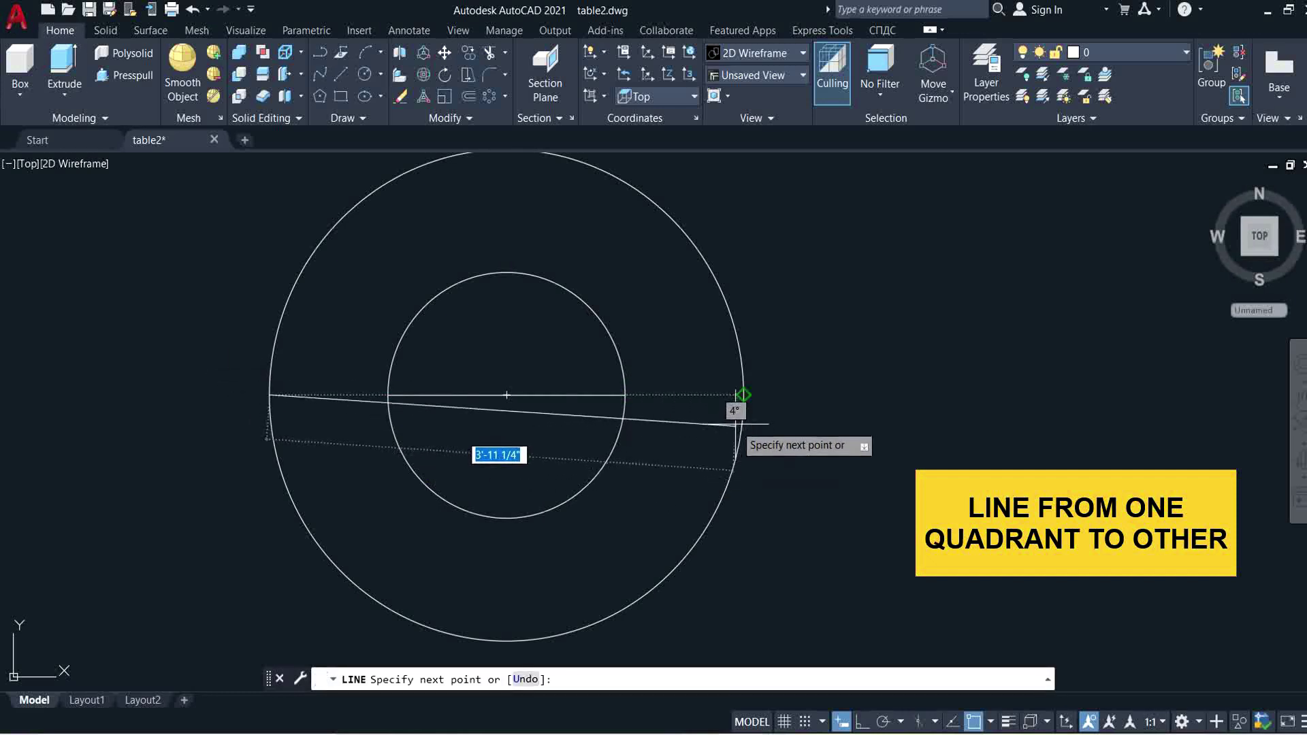
pyautogui.click(742, 394)
pyautogui.press('Return')
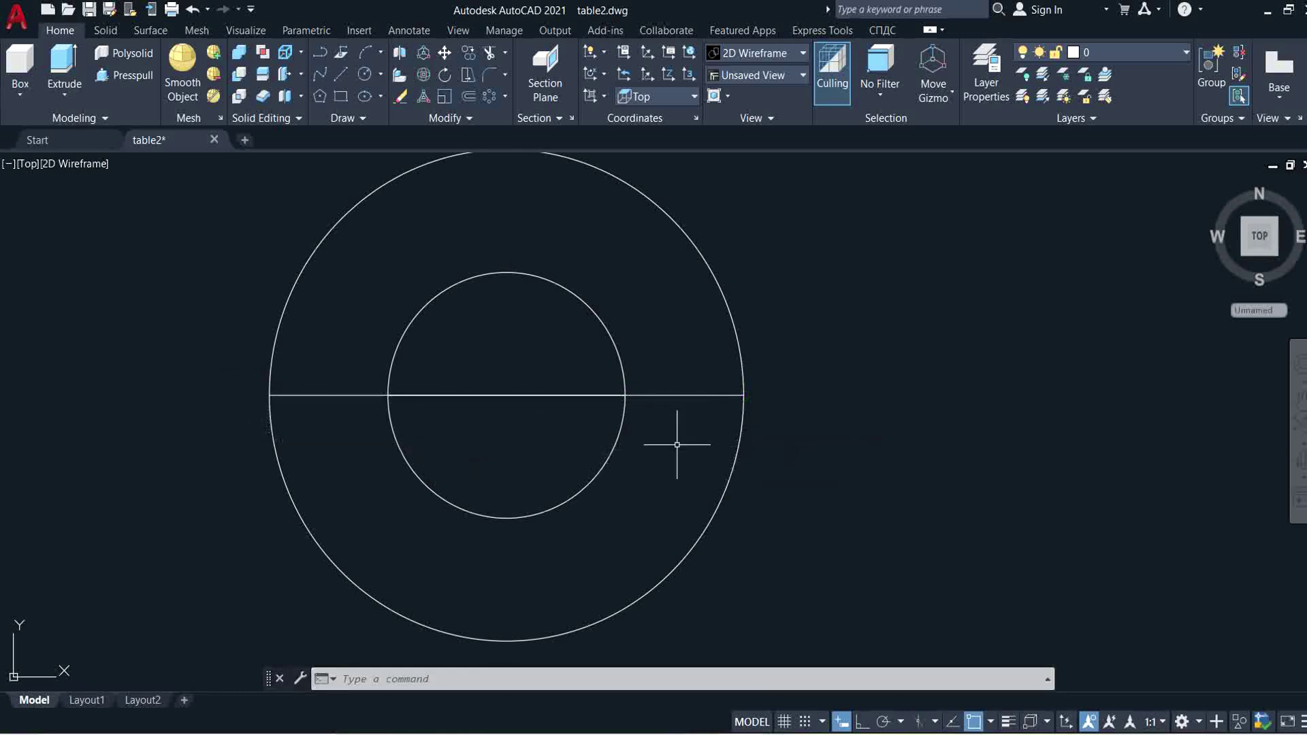
# In SE Isometric, raise the outer circle and its diameter line 1'4"
pyautogui.click(24, 165)
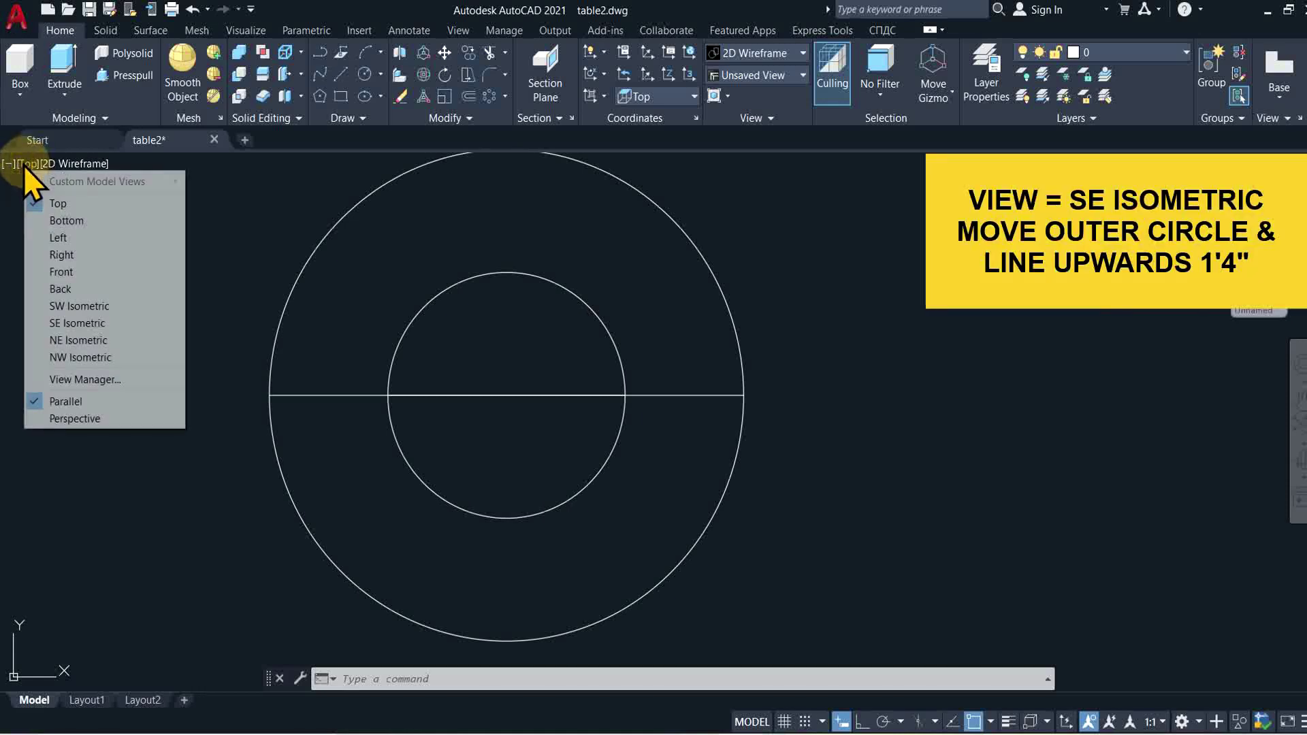
pyautogui.click(76, 322)
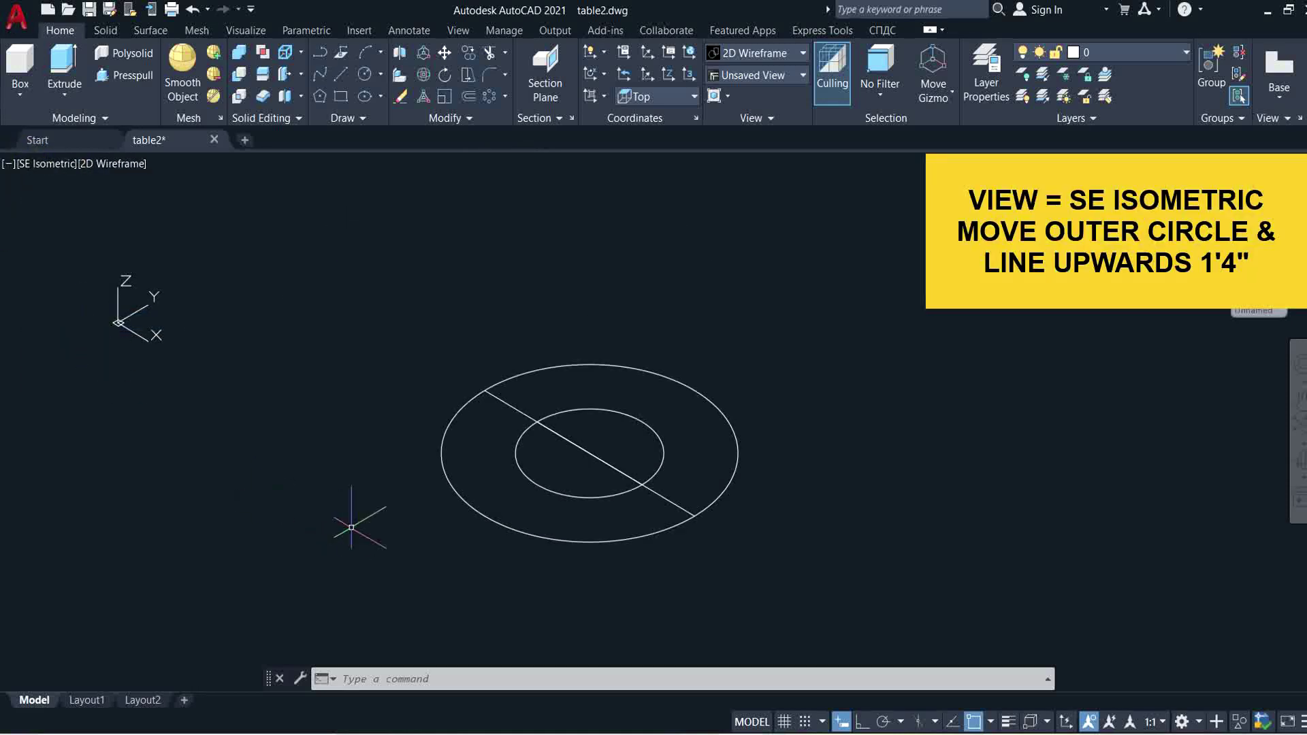
pyautogui.moveTo(351, 528); pyautogui.dragTo(313, 563, button='middle')
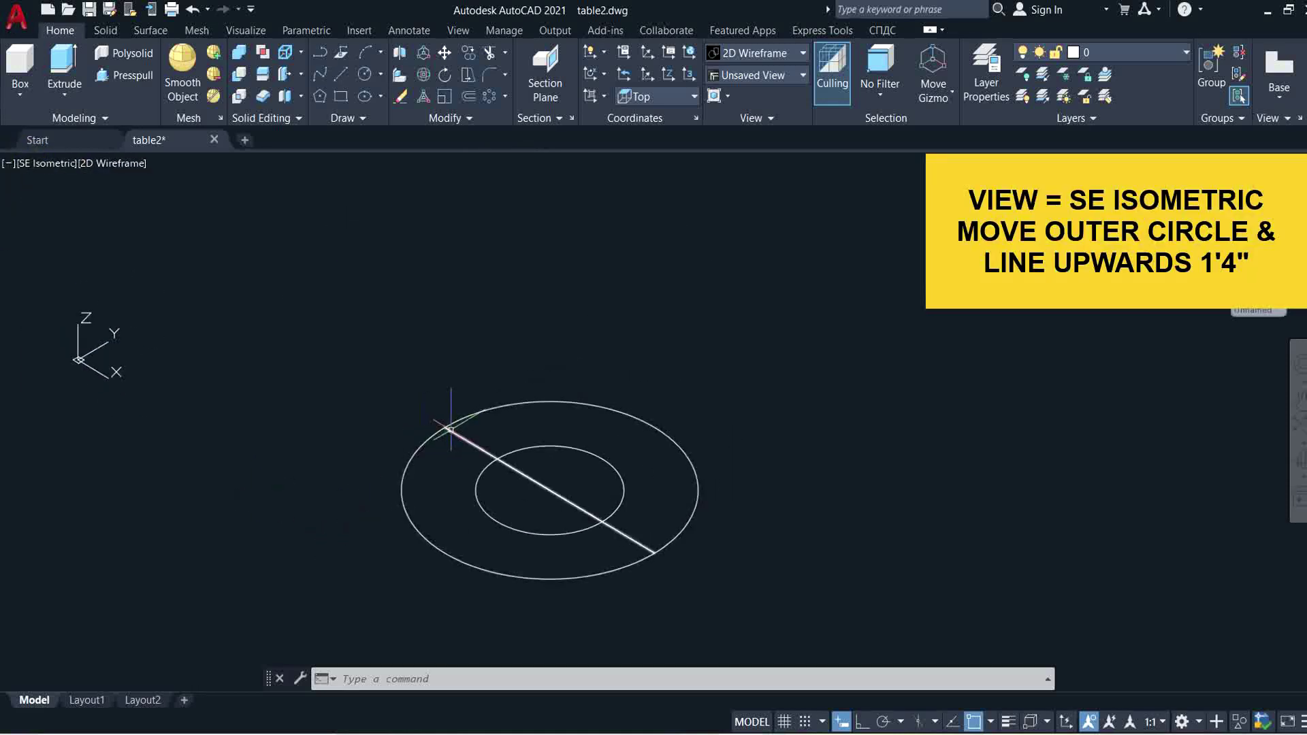
pyautogui.click(423, 447)
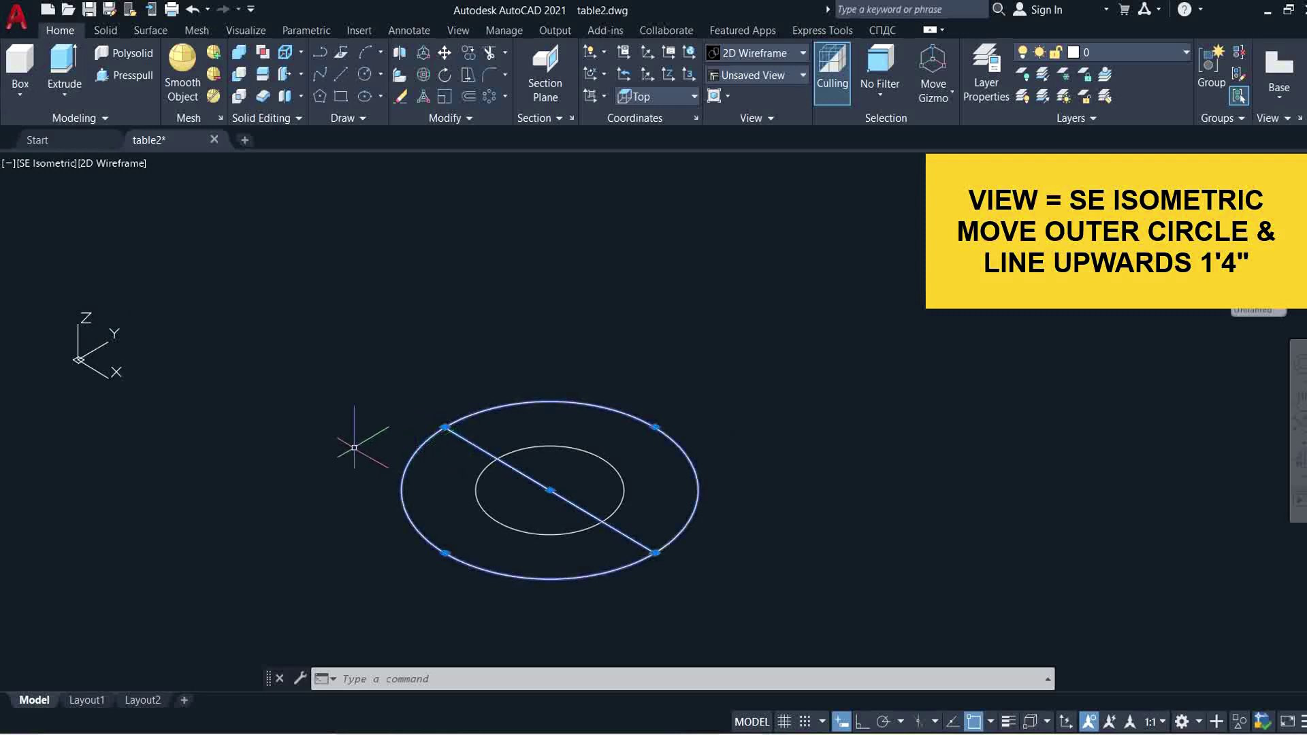
pyautogui.write('m')
pyautogui.press('Return')
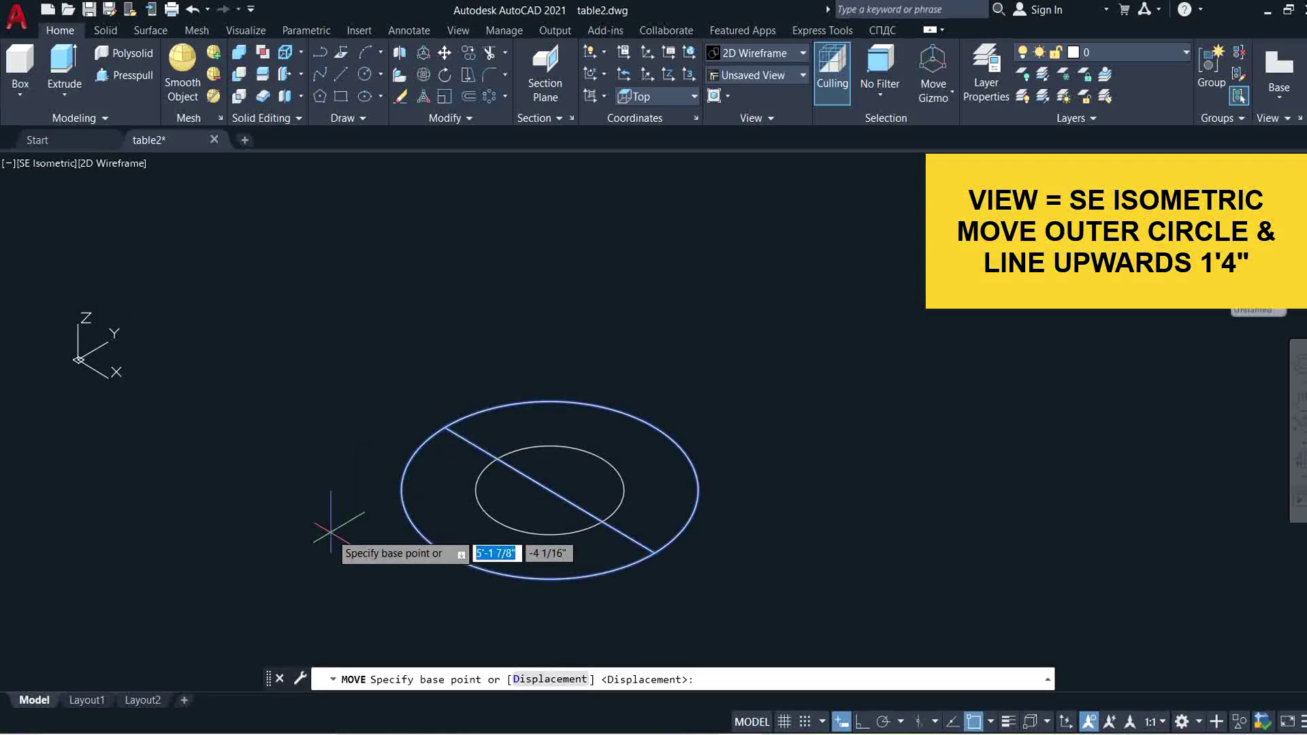
pyautogui.click(863, 723)
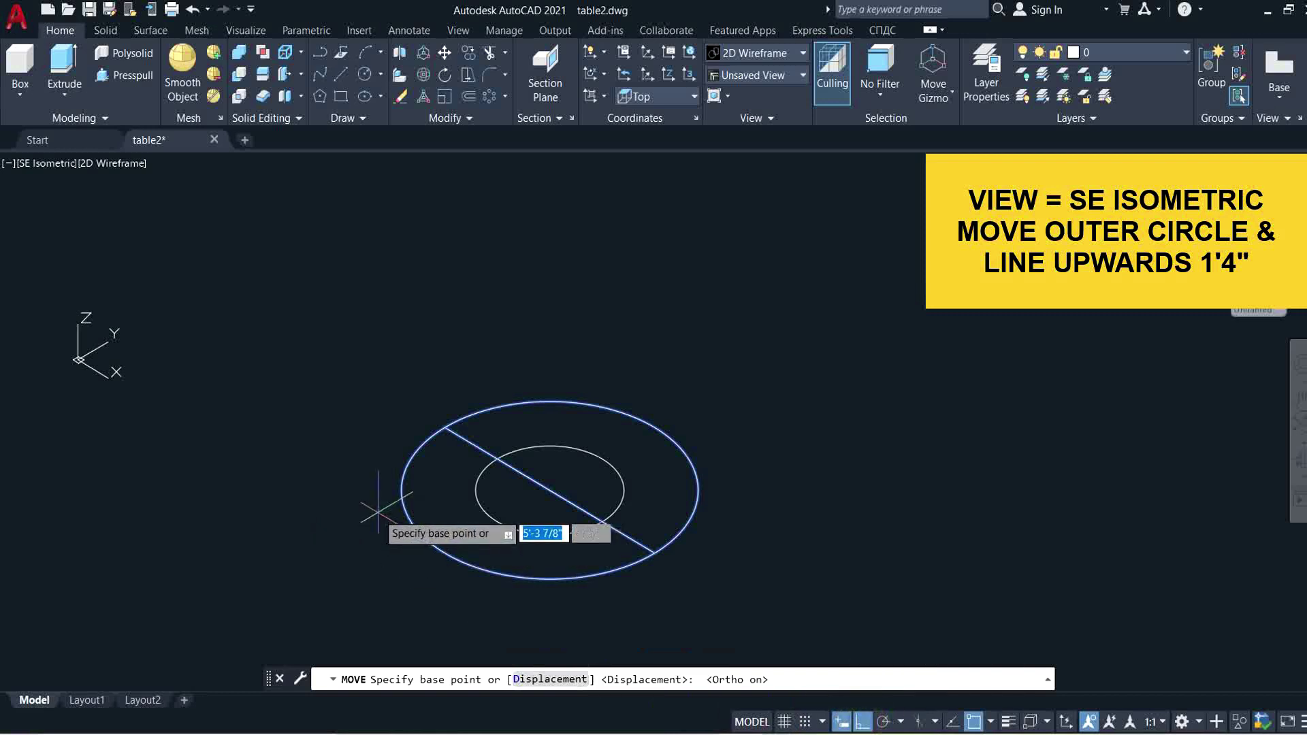
pyautogui.click(320, 493)
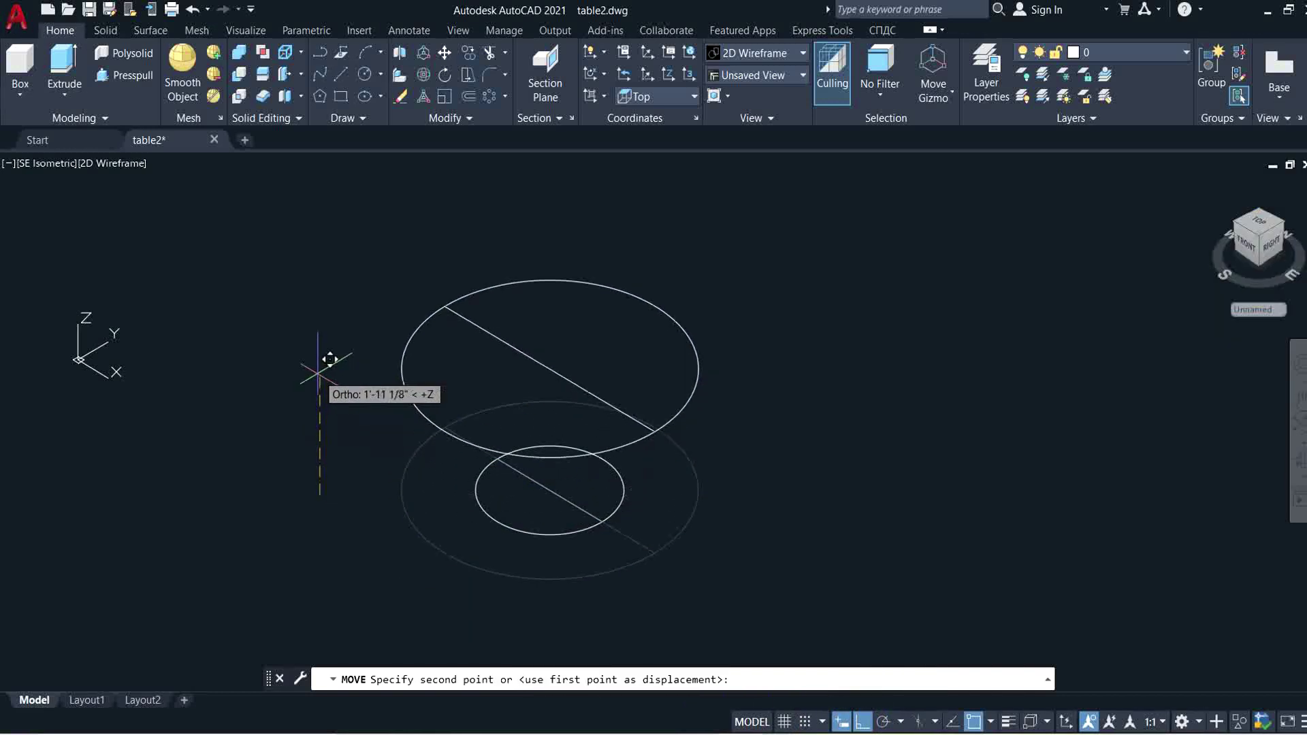
pyautogui.write("1'4")
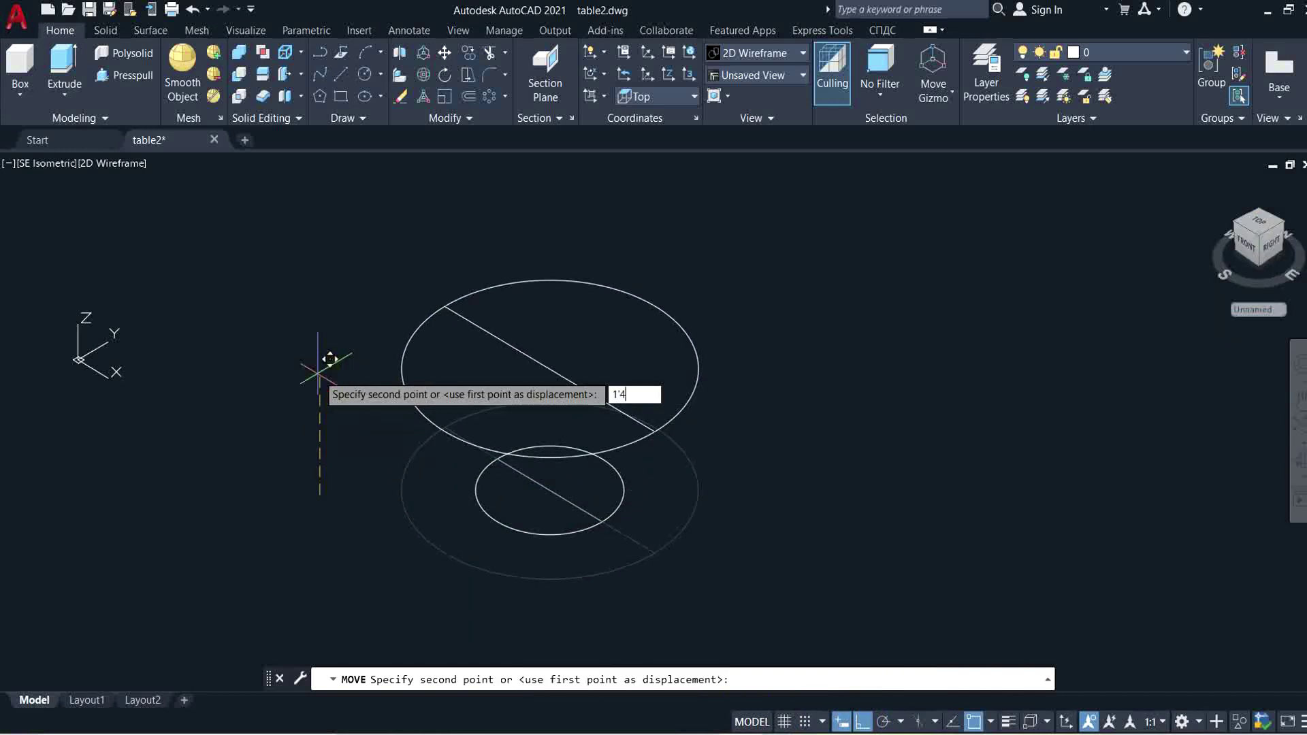
pyautogui.press('Return')
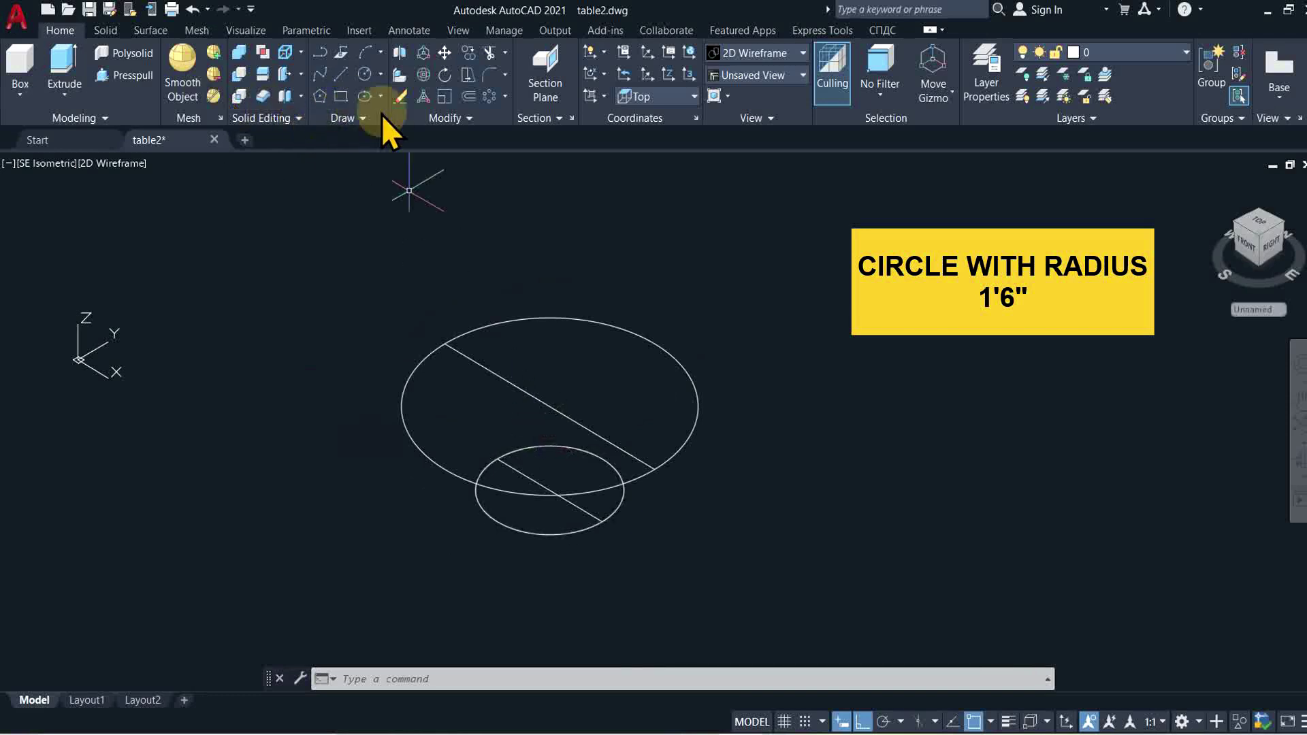
# Add a 1'6" radius circle centred at the raised level
pyautogui.click(366, 79)
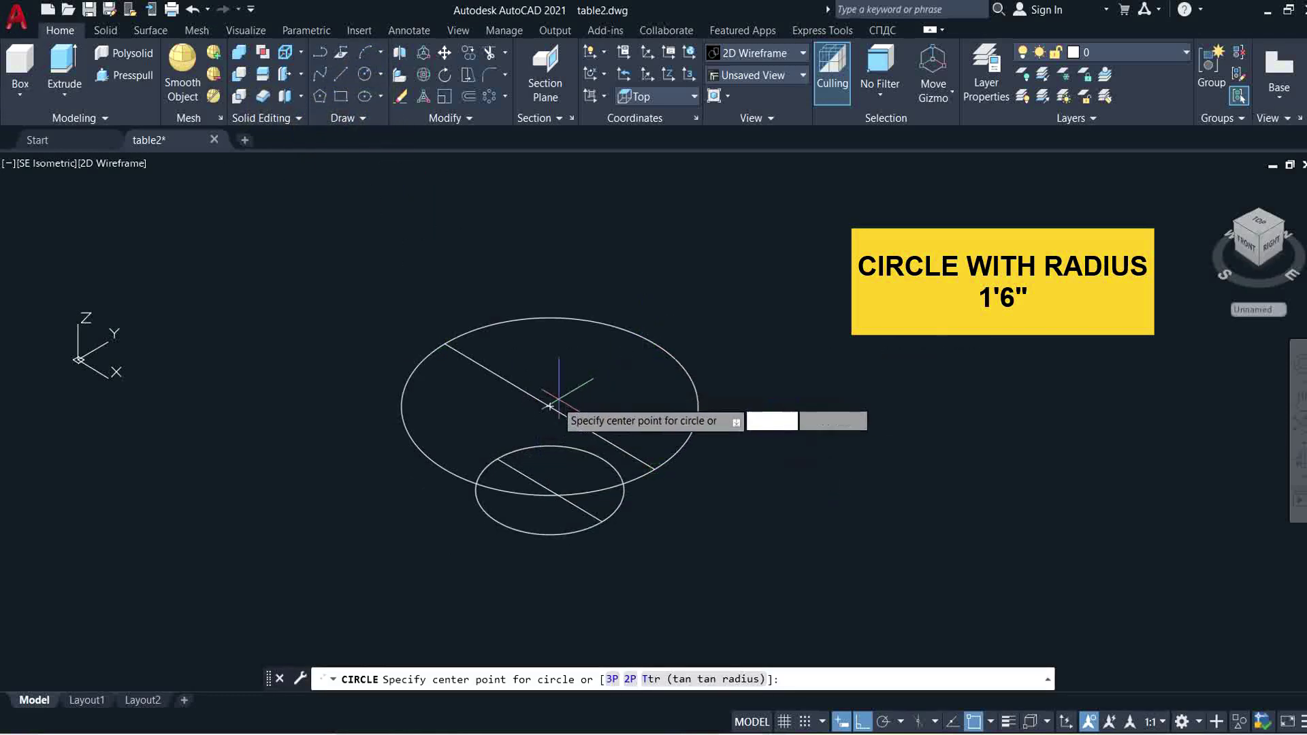
pyautogui.click(550, 407)
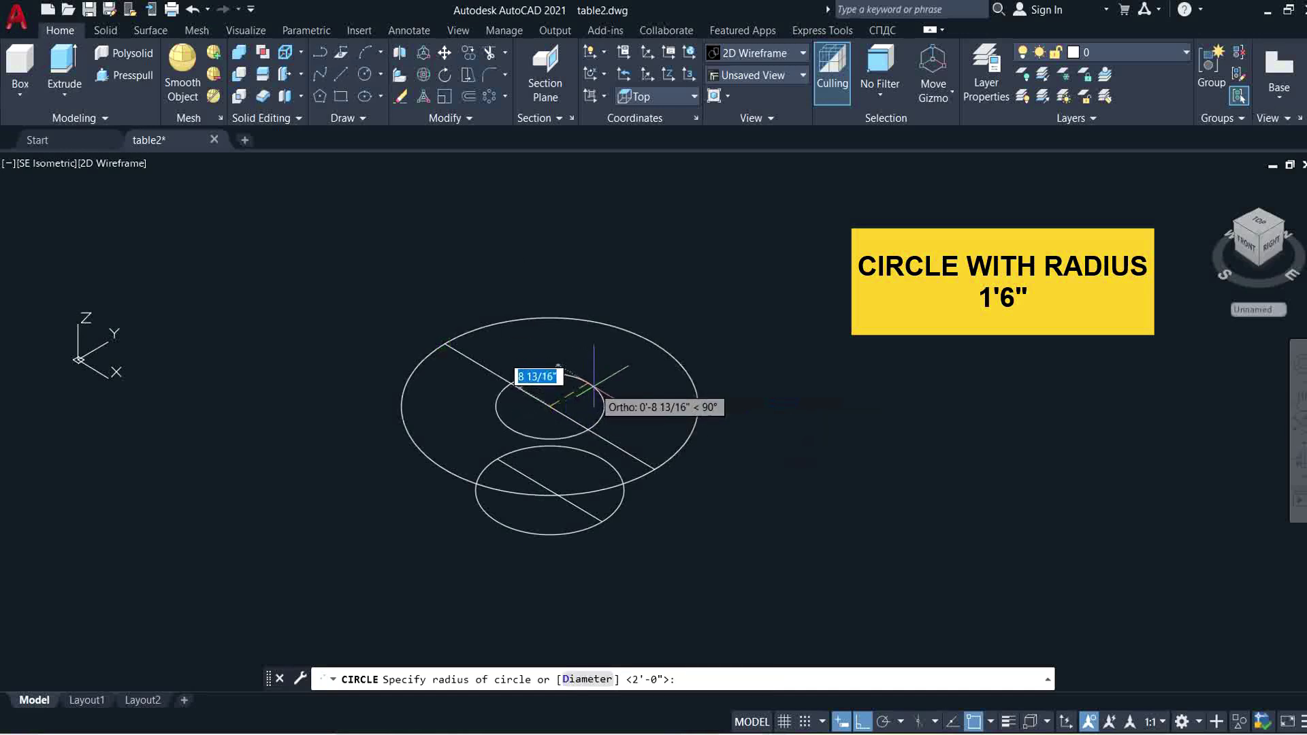
pyautogui.write('1')
pyautogui.press('Return')
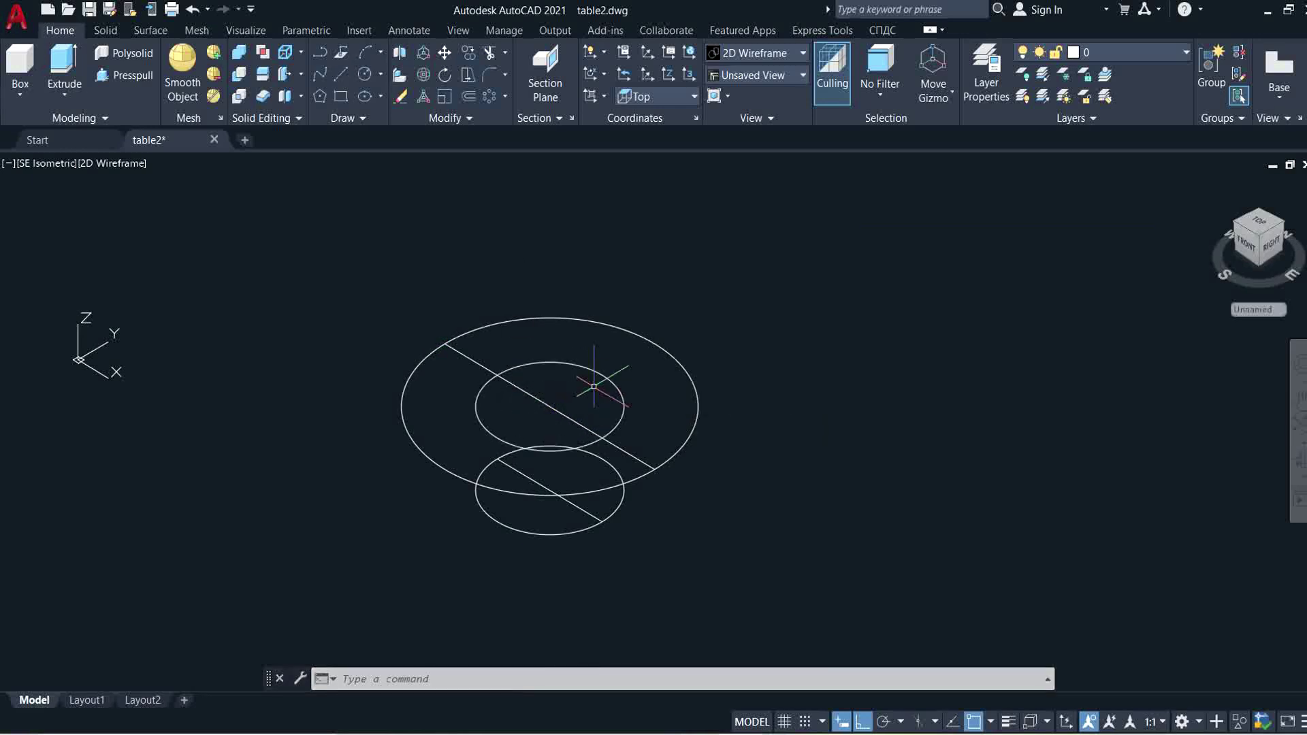
# In Front view, start an arc polyline at the lower line's end with a tangent direction
pyautogui.click(38, 164)
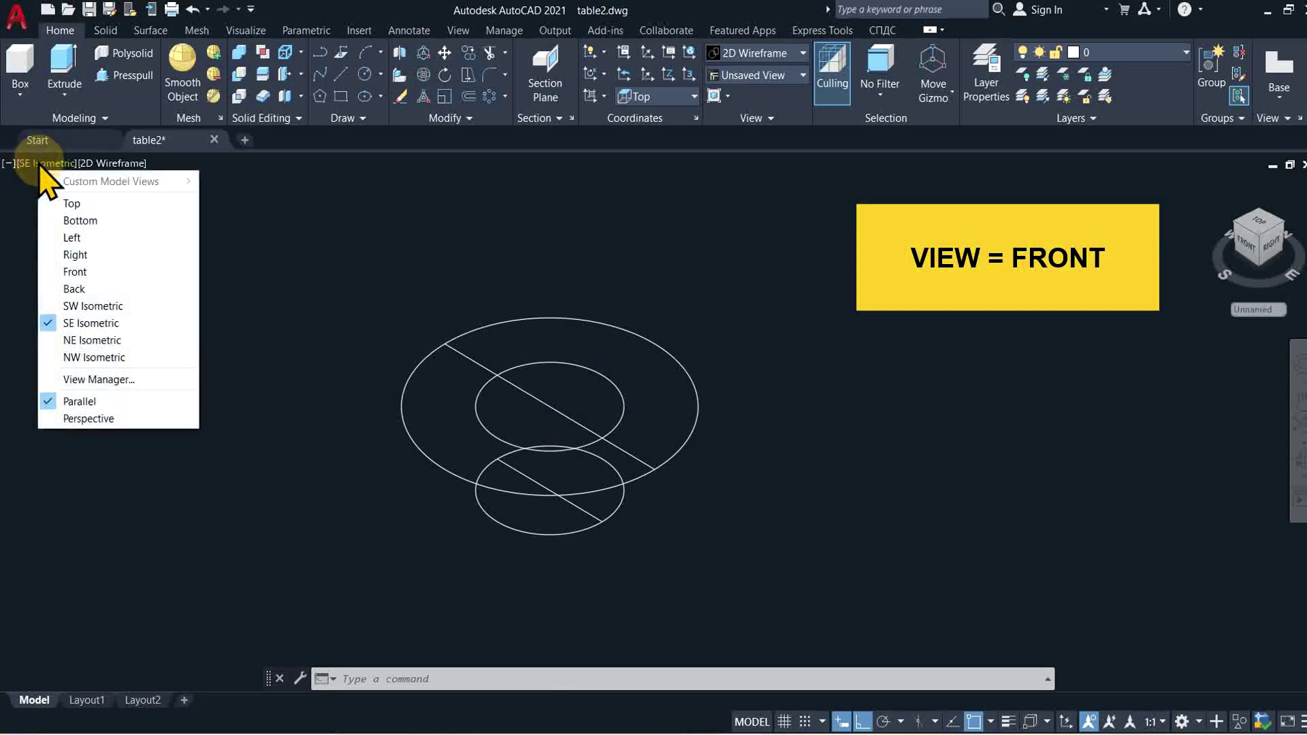
pyautogui.click(82, 271)
pyautogui.scroll(-4, 566, 461)
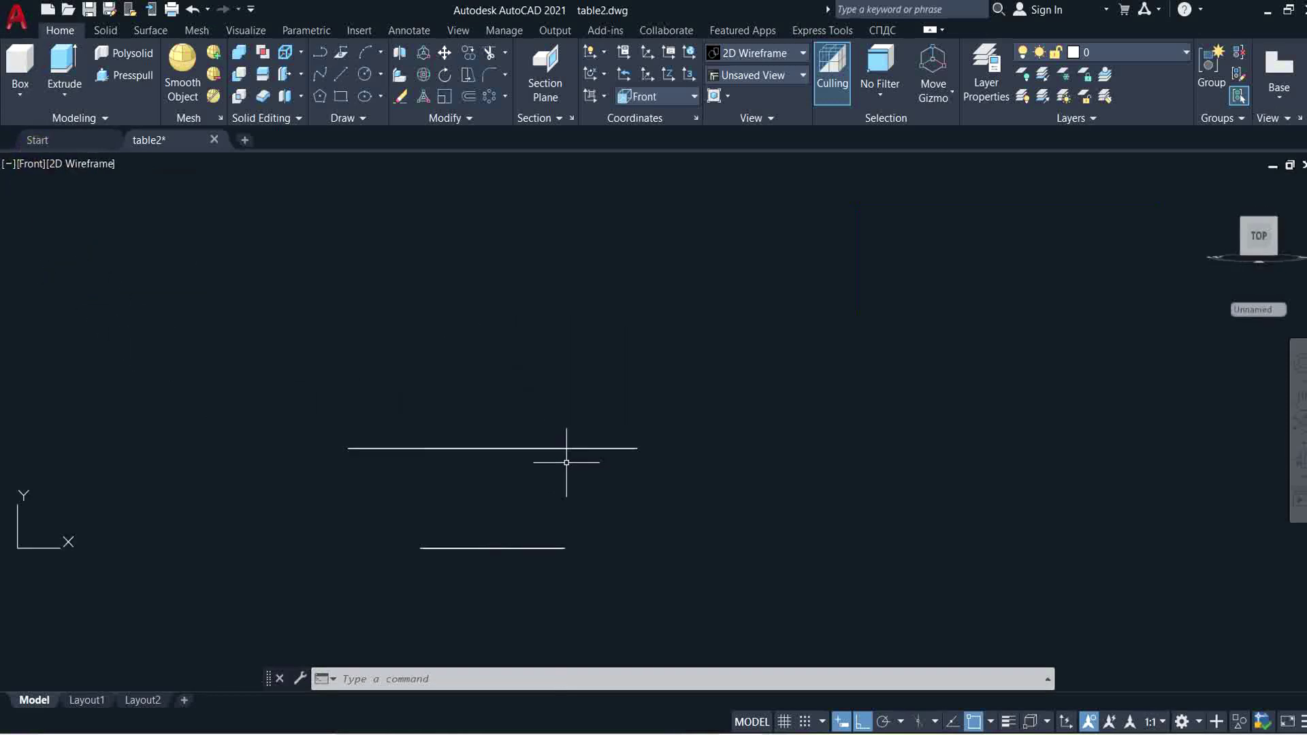
pyautogui.scroll(4, 461, 477)
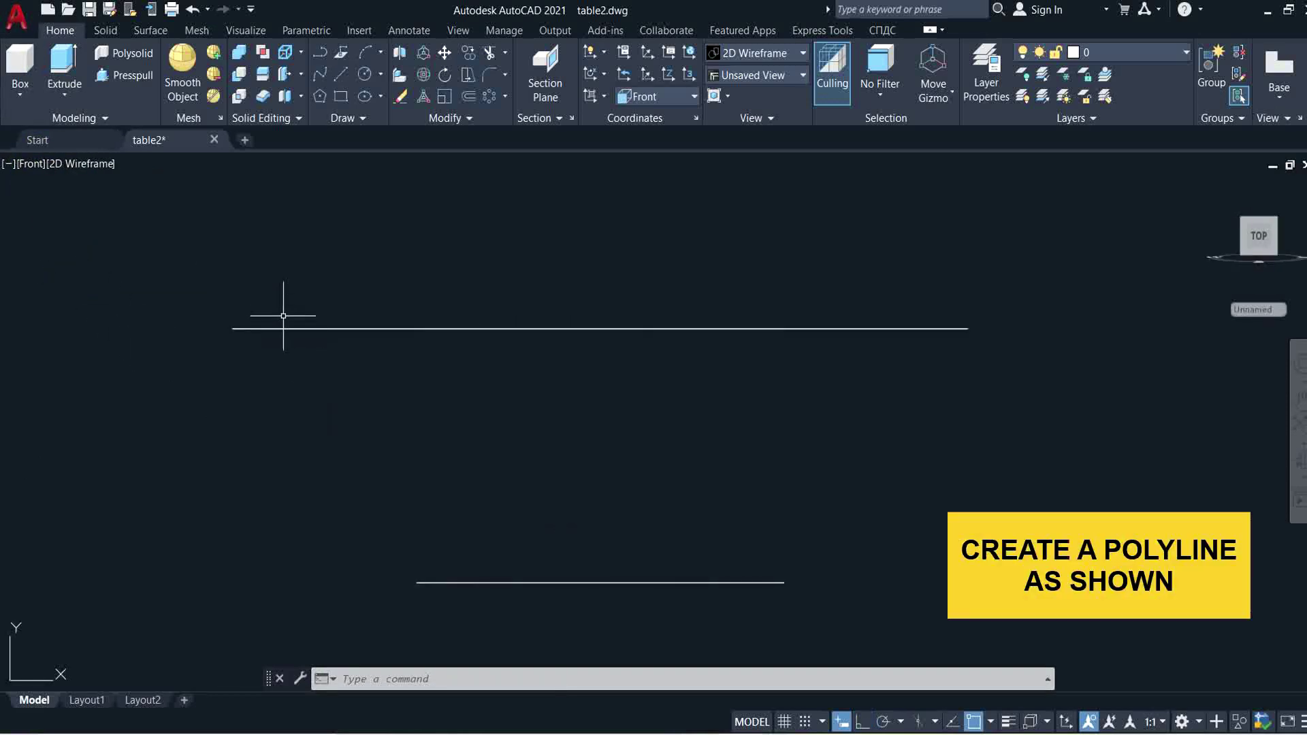
pyautogui.click(315, 51)
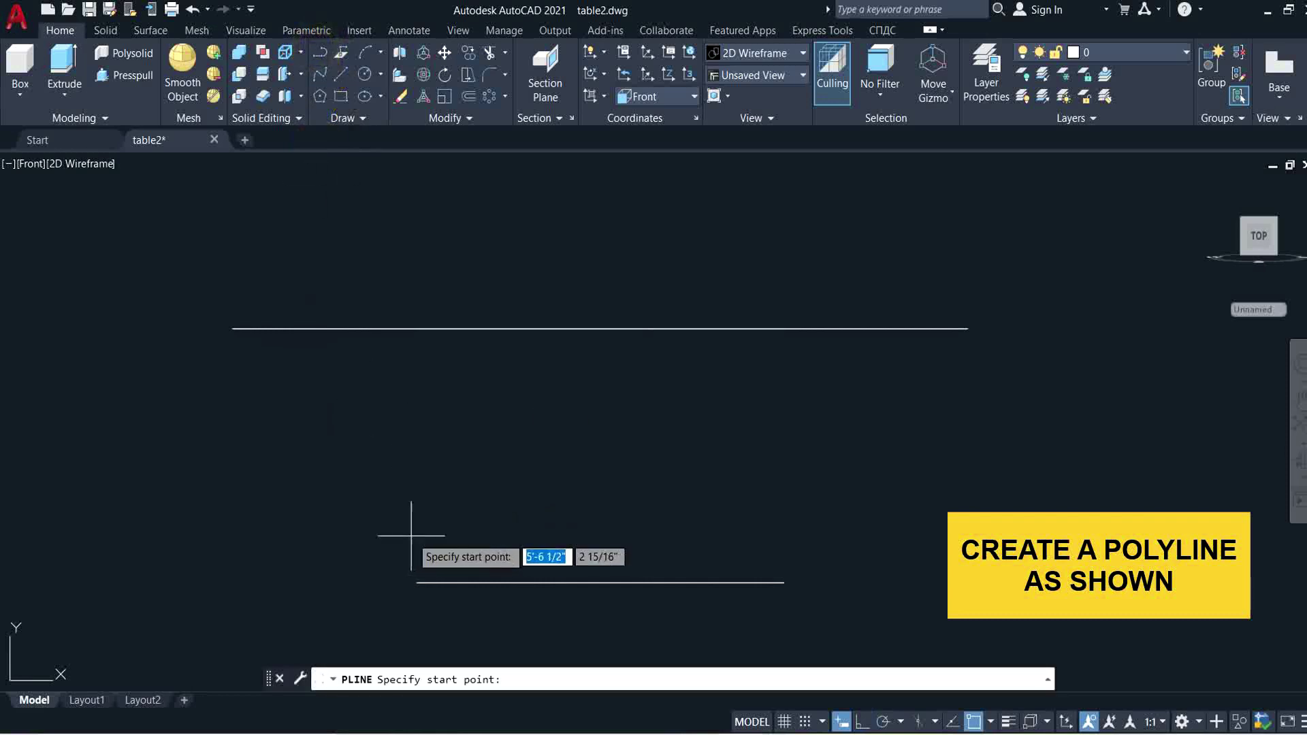
pyautogui.click(417, 582)
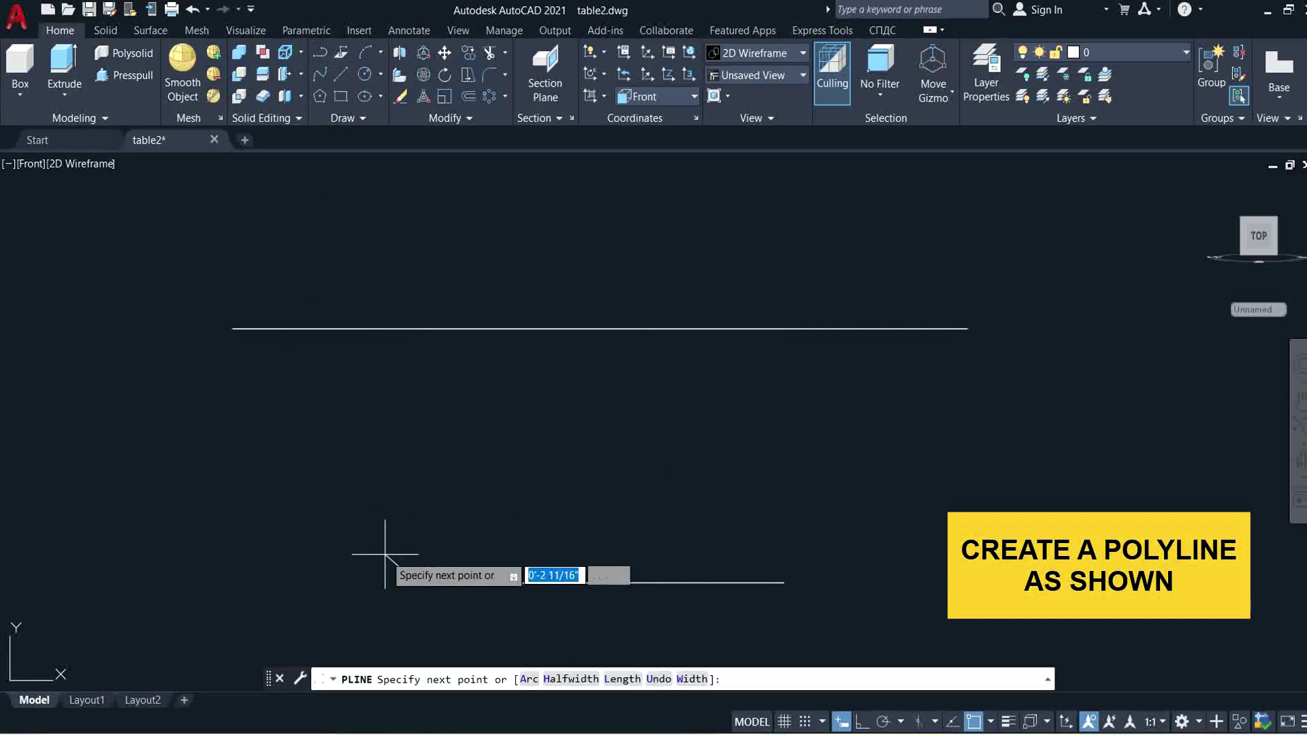
pyautogui.write('a')
pyautogui.press('Return')
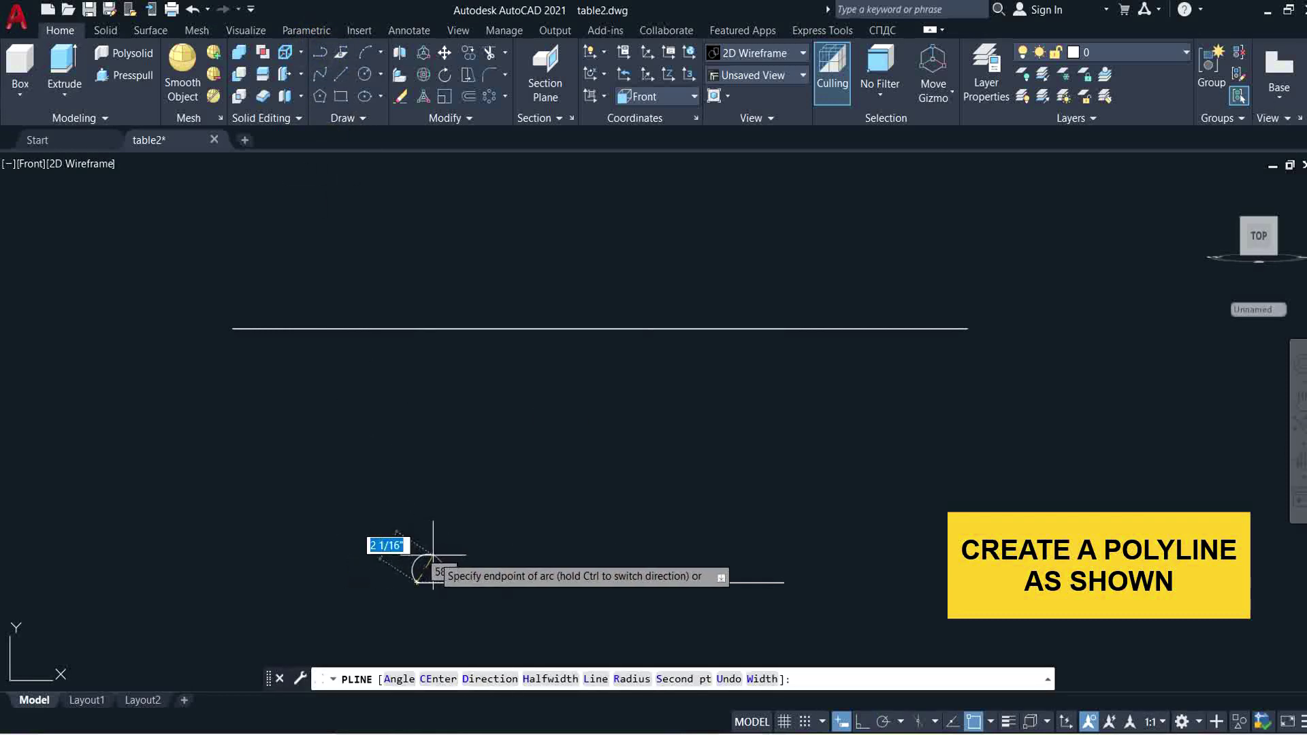
pyautogui.write('d')
pyautogui.press('Return')
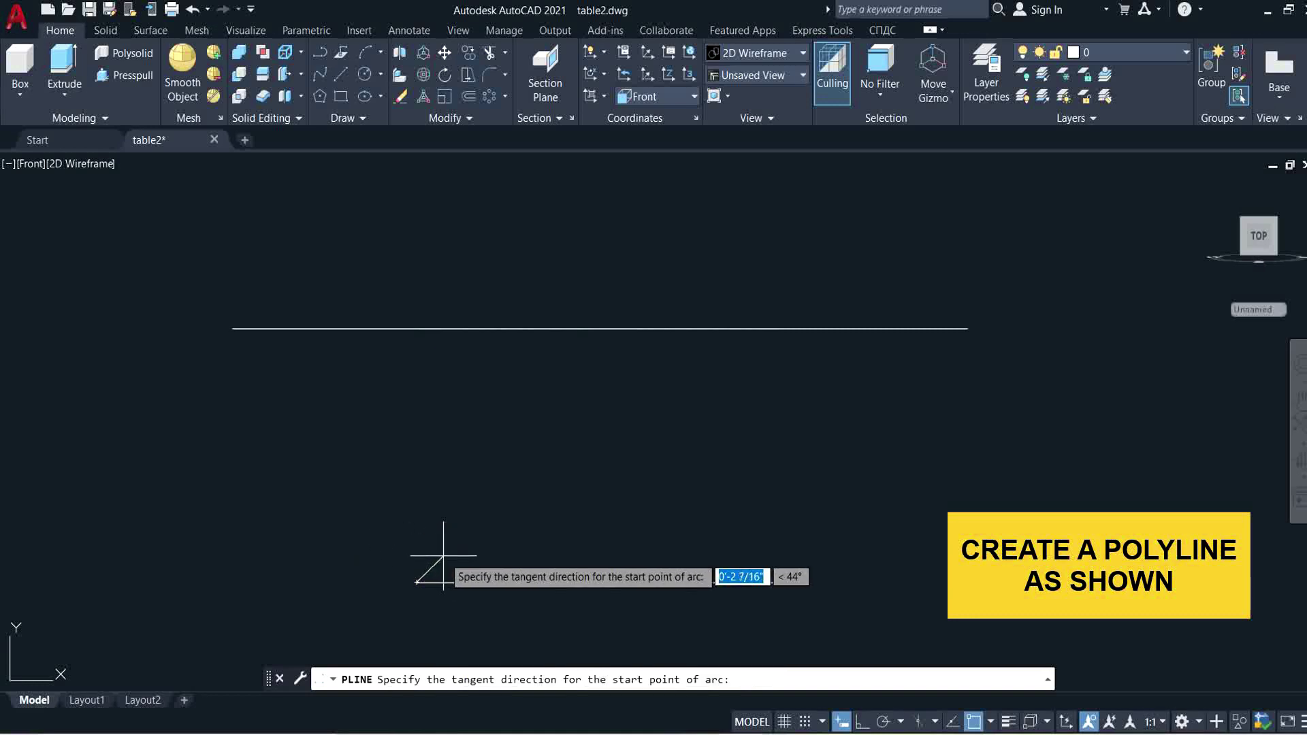
pyautogui.click(452, 539)
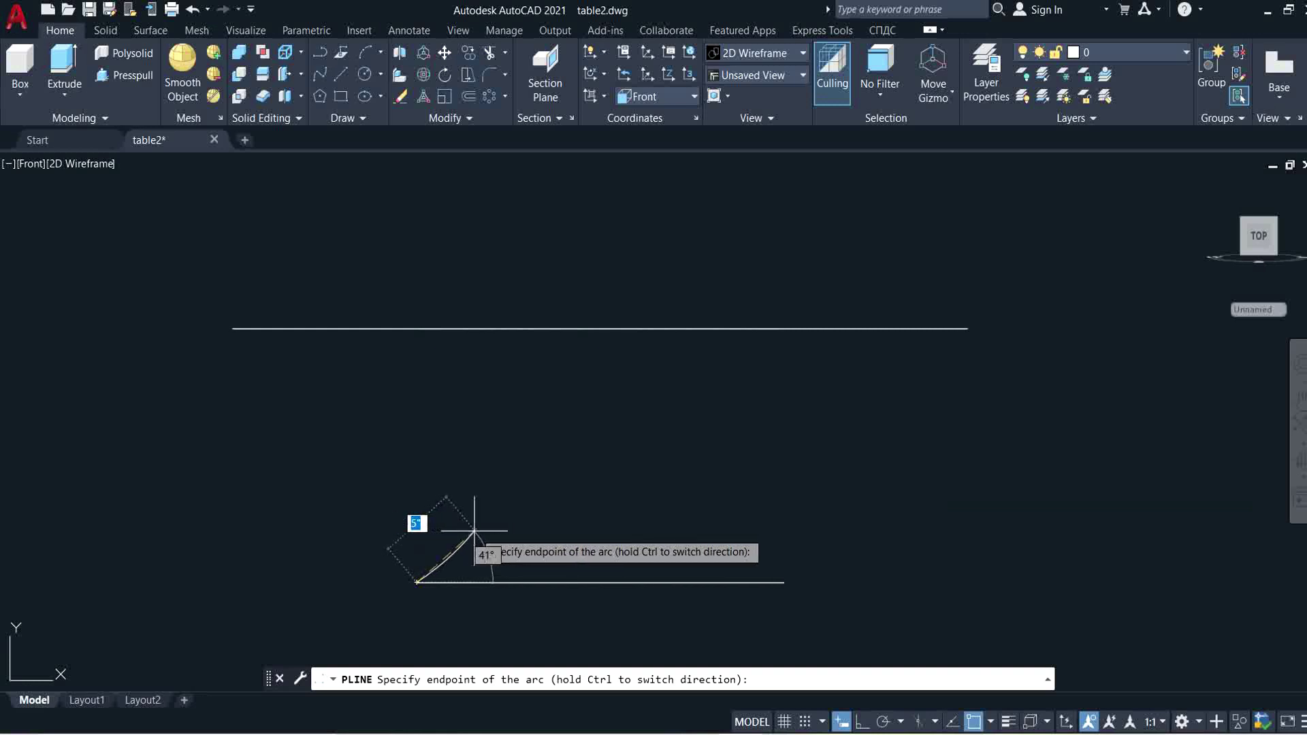
# Pick the arc endpoints up to the upper line intersection to finish the S-curve
pyautogui.click(474, 530)
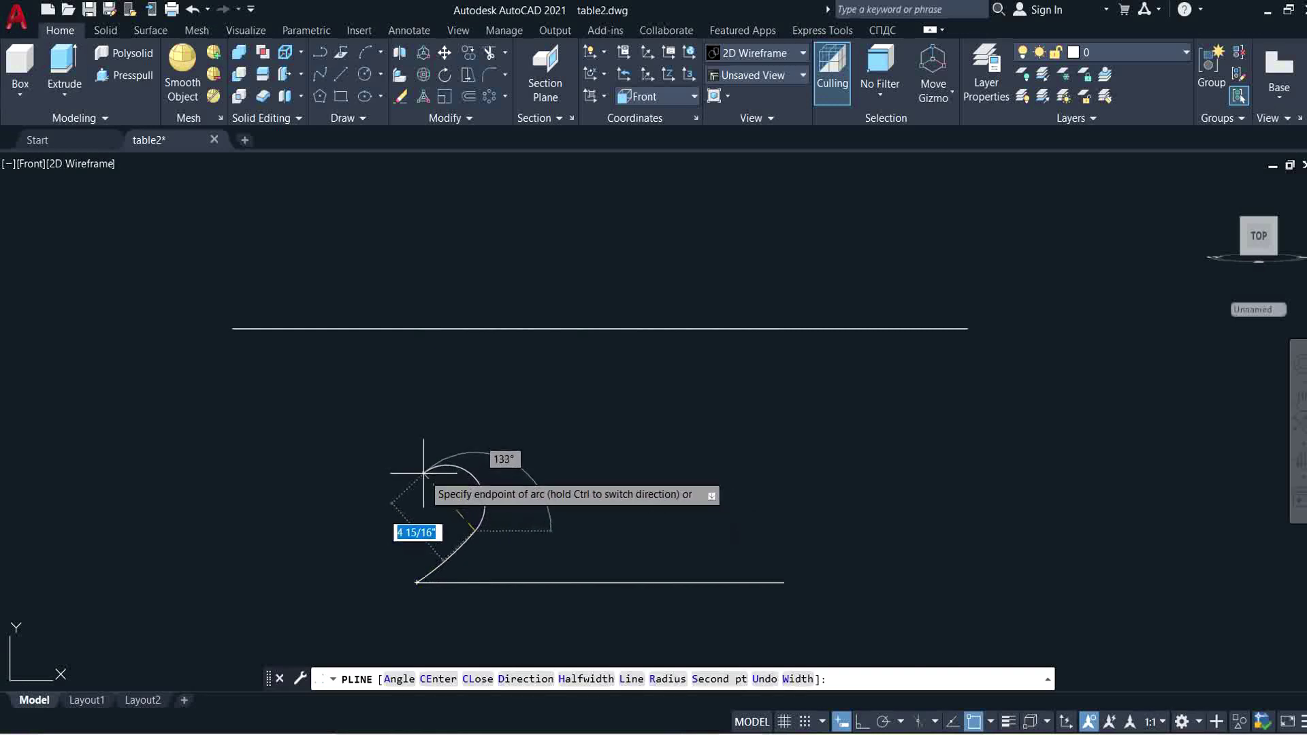
pyautogui.click(447, 485)
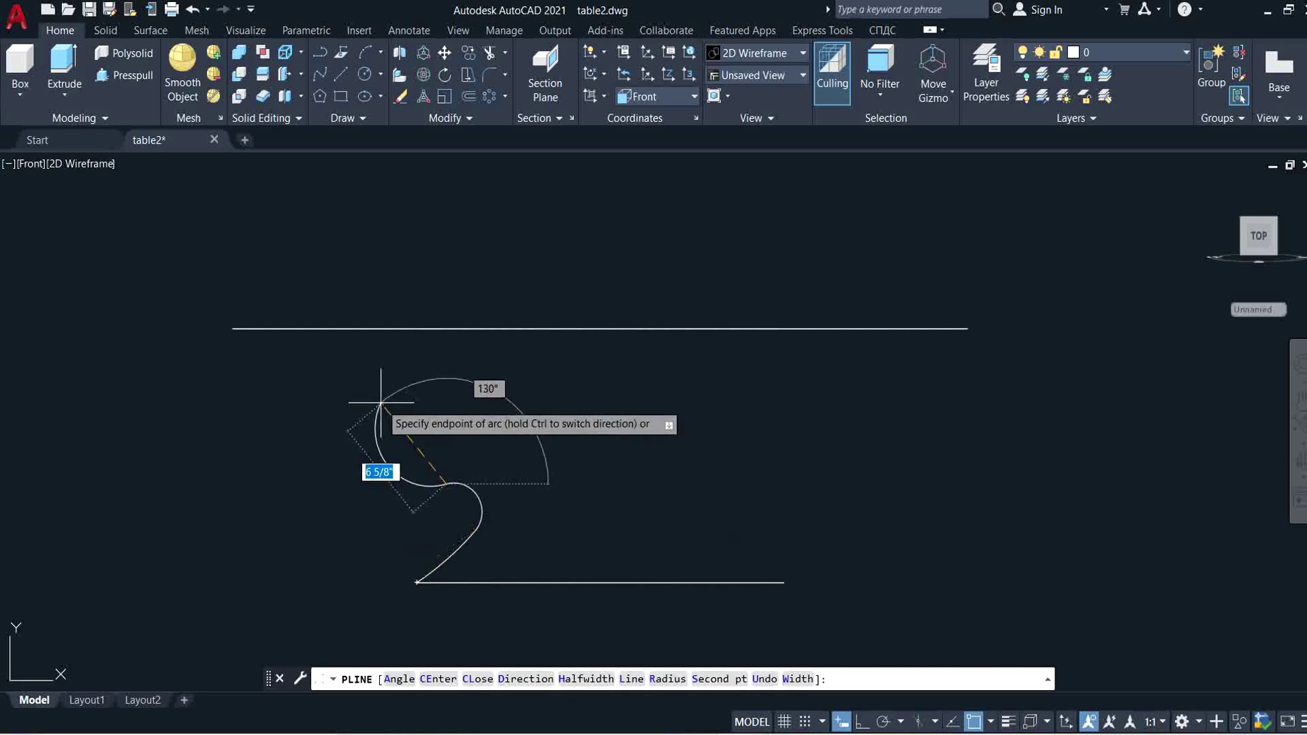
pyautogui.click(417, 327)
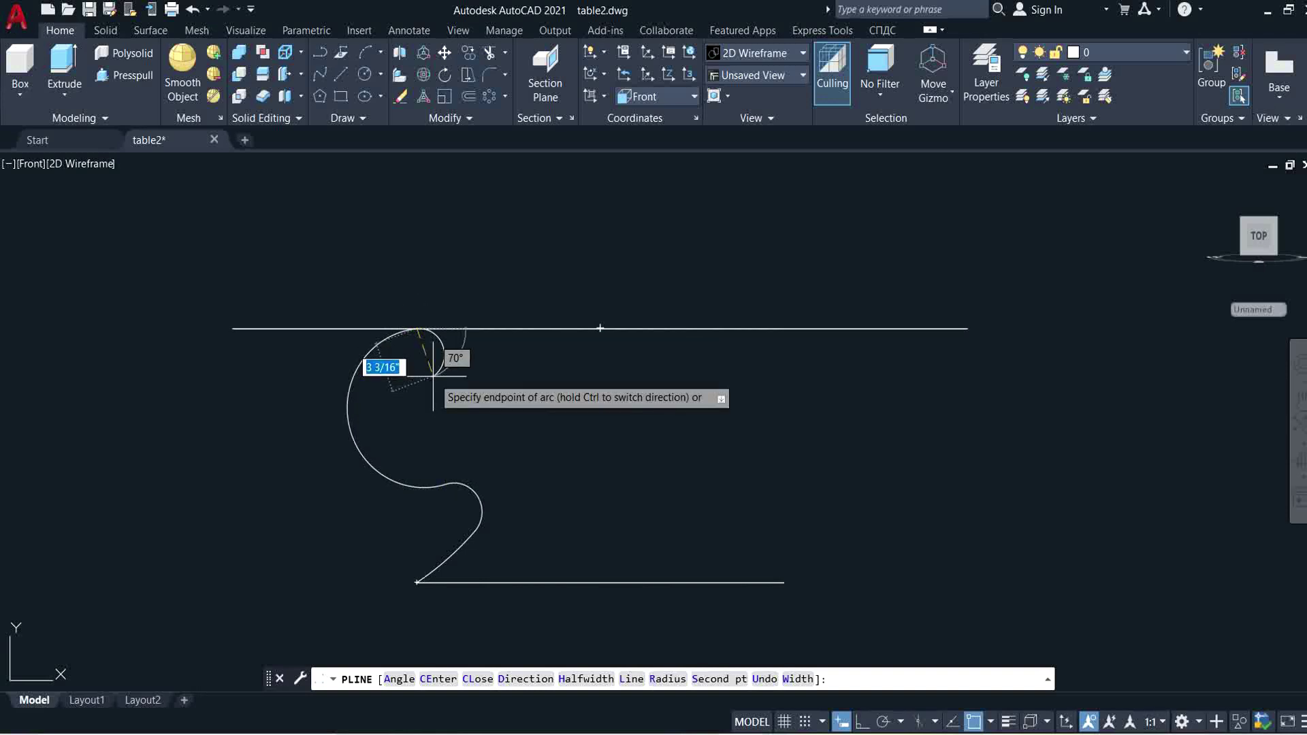
pyautogui.press('Escape')
pyautogui.scroll(-3, 494, 437)
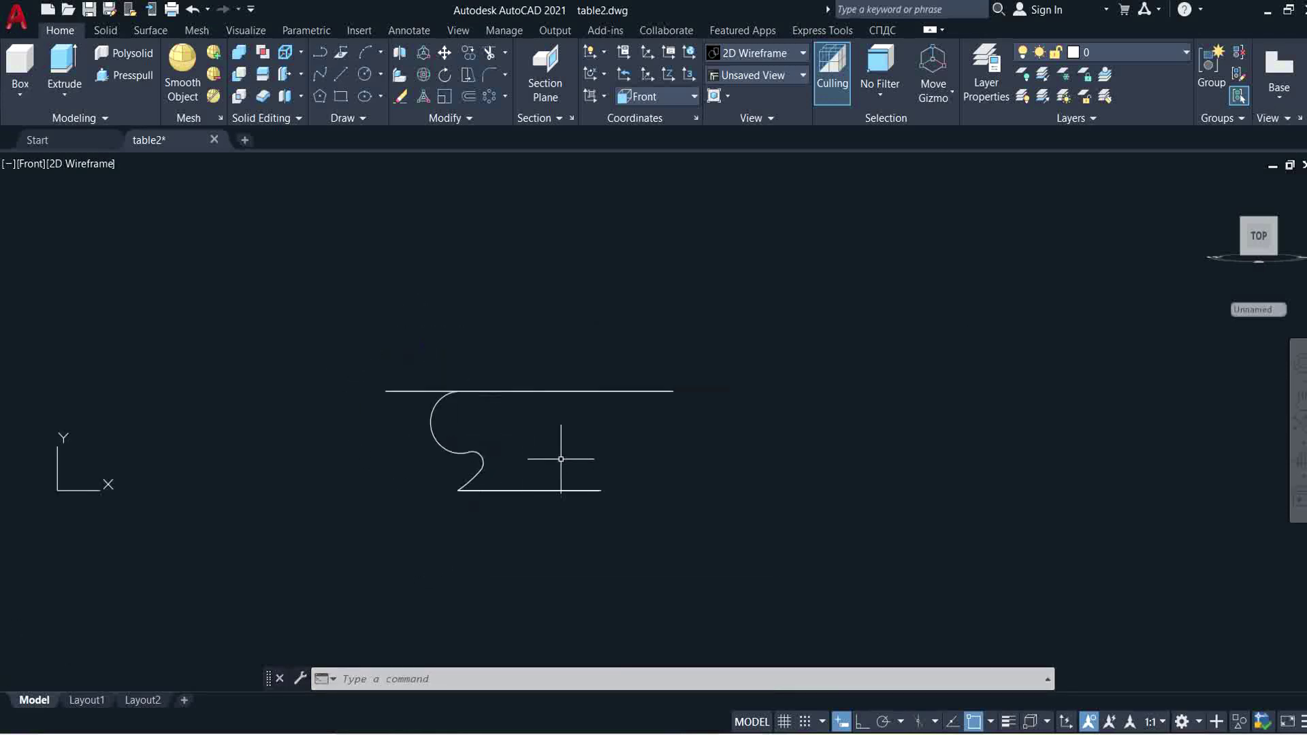
pyautogui.keyDown('shift'); pyautogui.moveTo(561, 459); pyautogui.dragTo(475, 512, button='middle'); pyautogui.keyUp('shift')
pyautogui.scroll(3, 472, 402)
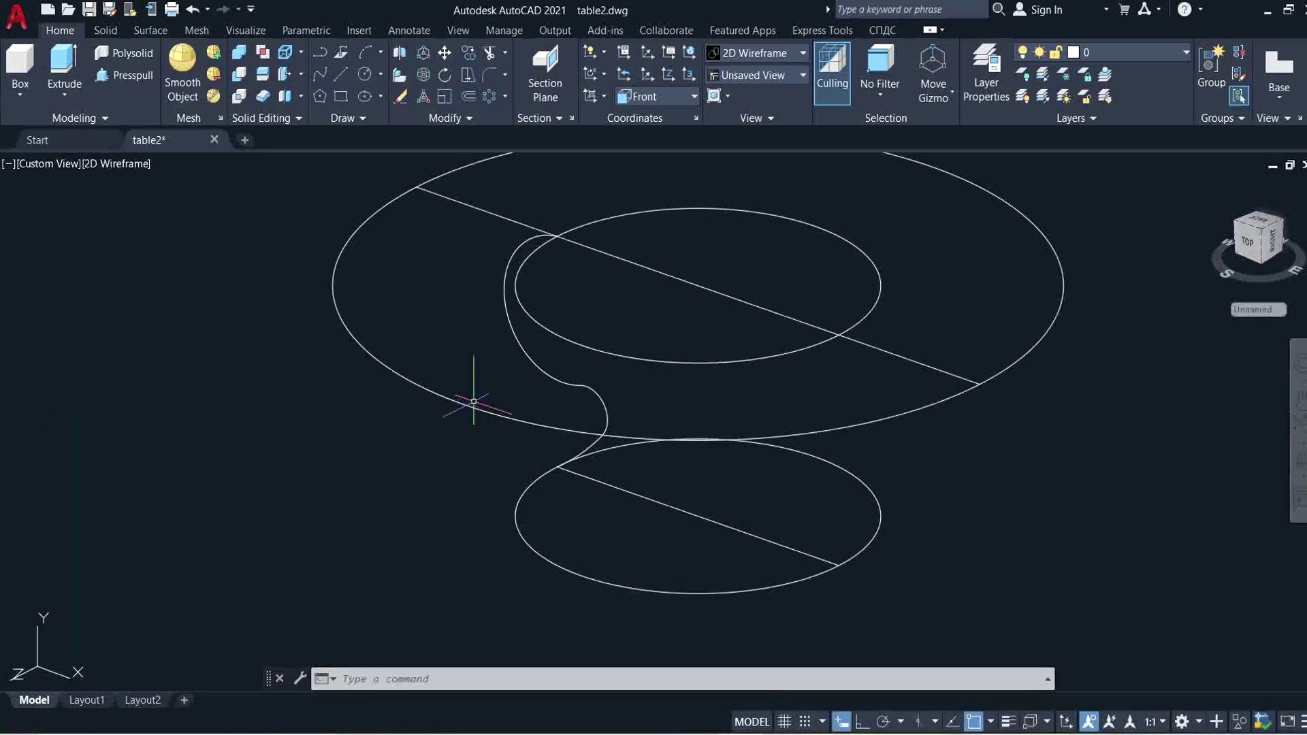
pyautogui.moveTo(473, 402); pyautogui.dragTo(490, 454, button='middle')
pyautogui.scroll(-2, 491, 454)
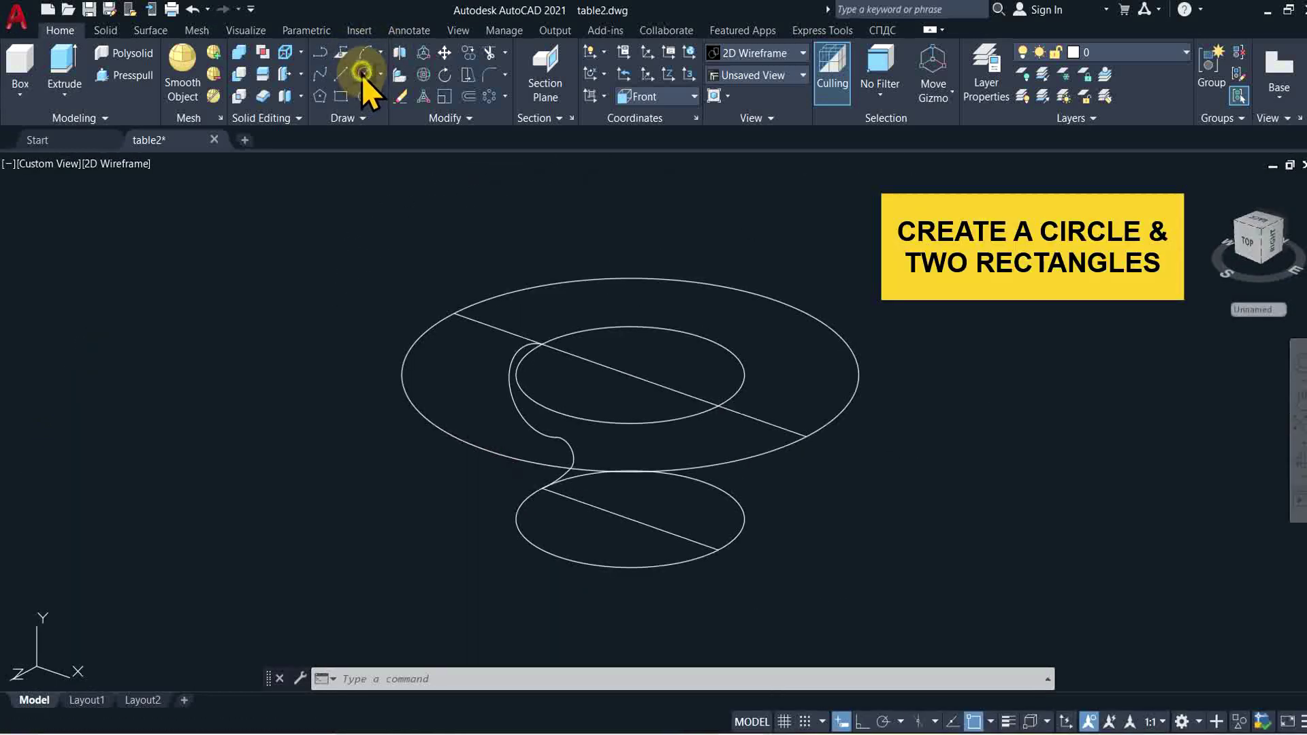
# Draw a small circle to the left of the table outline
pyautogui.click(362, 74)
pyautogui.click(253, 471)
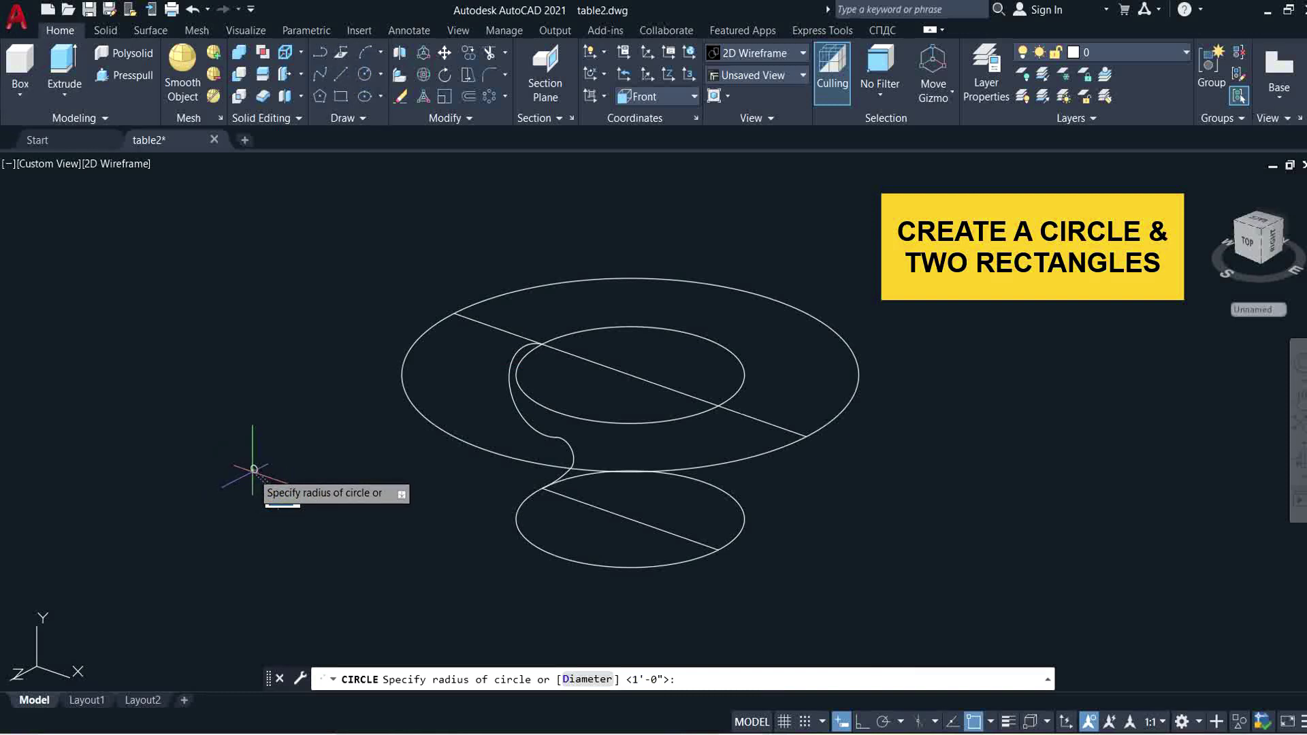
pyautogui.click(254, 470)
# Draw a small rectangle nearby and copy it just below
pyautogui.click(339, 98)
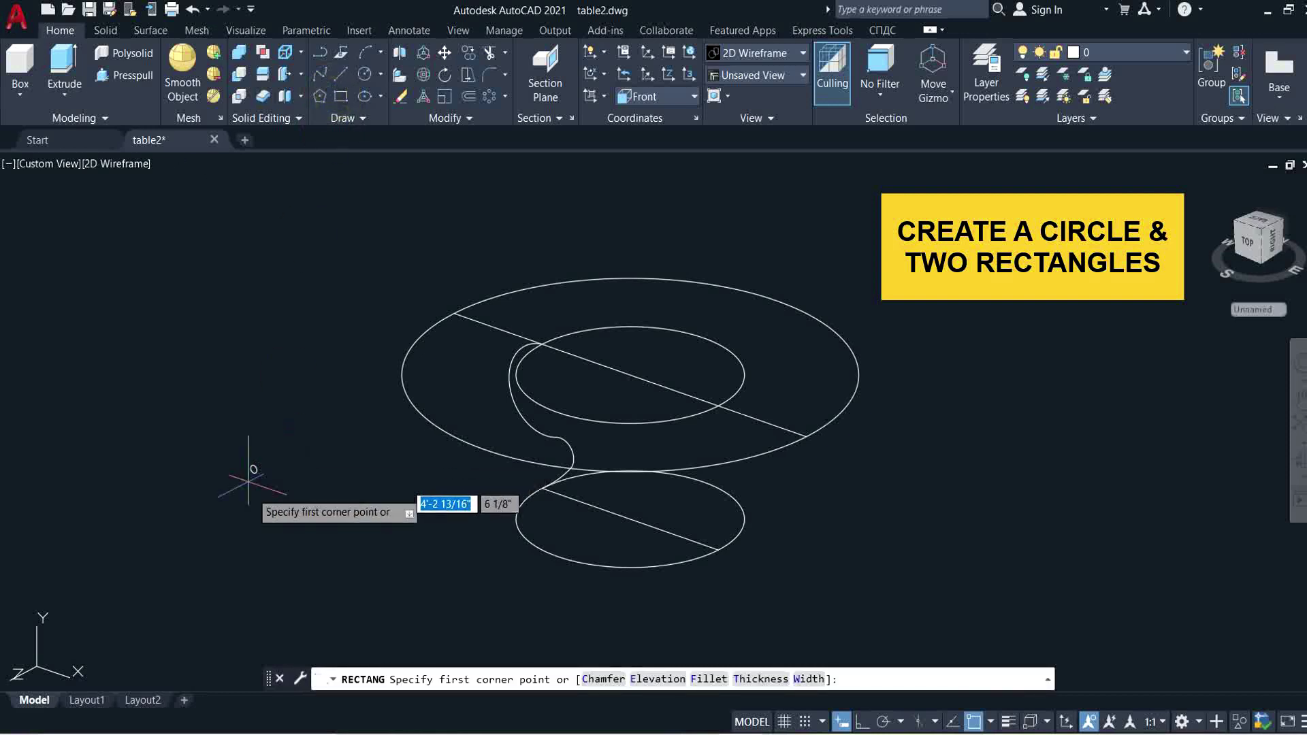
pyautogui.scroll(3, 248, 479)
pyautogui.click(260, 467)
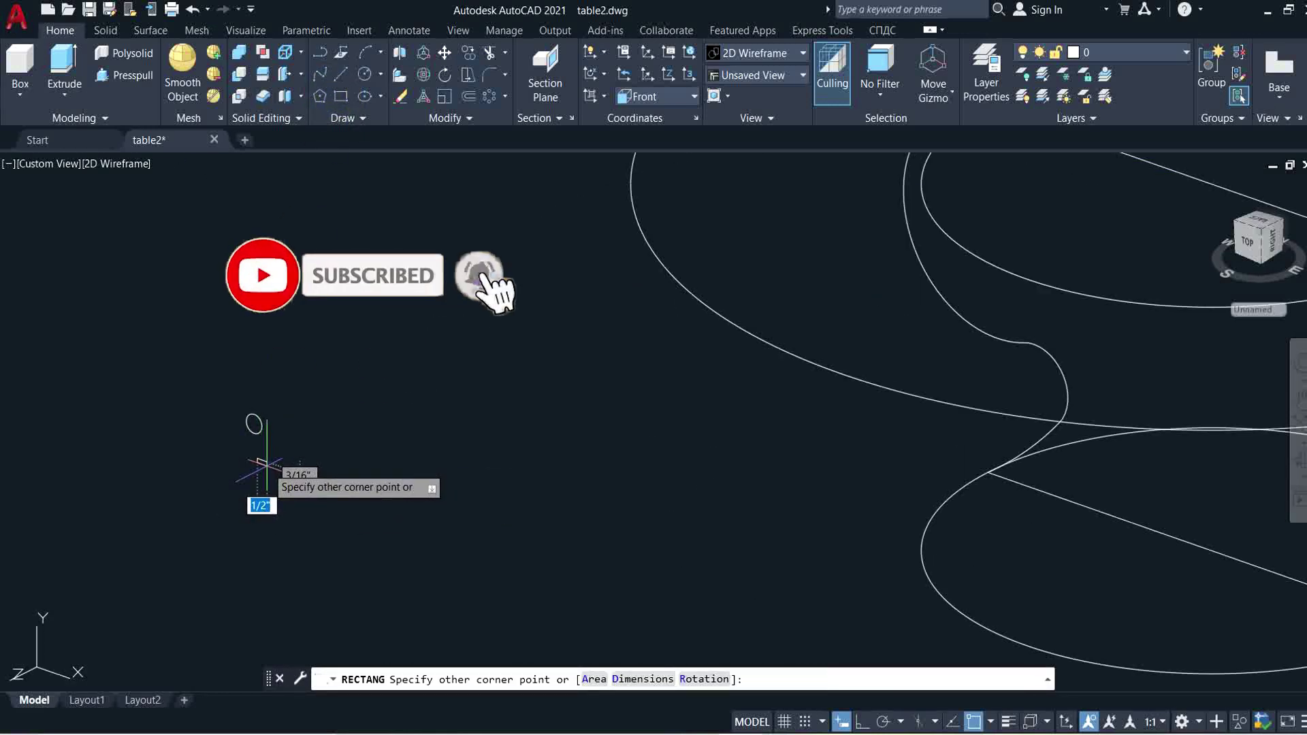
pyautogui.click(265, 462)
pyautogui.scroll(-3, 181, 508)
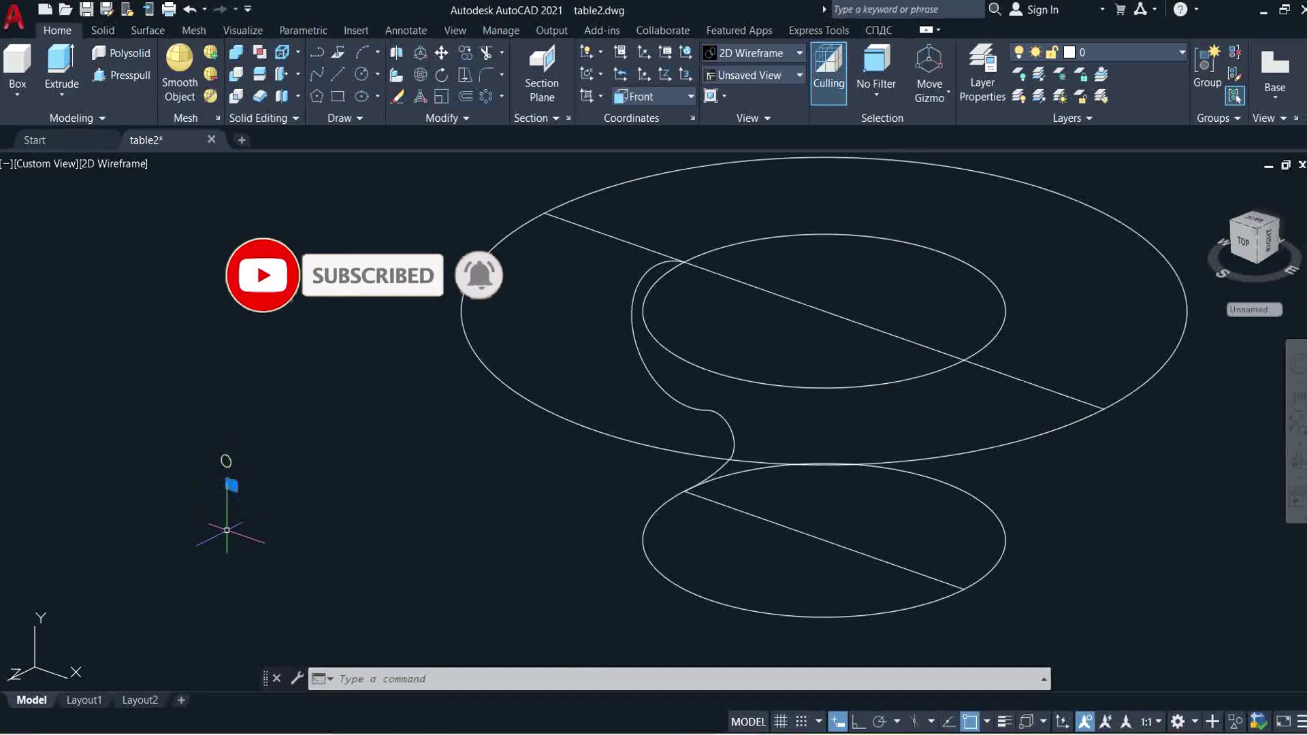
pyautogui.write('copy')
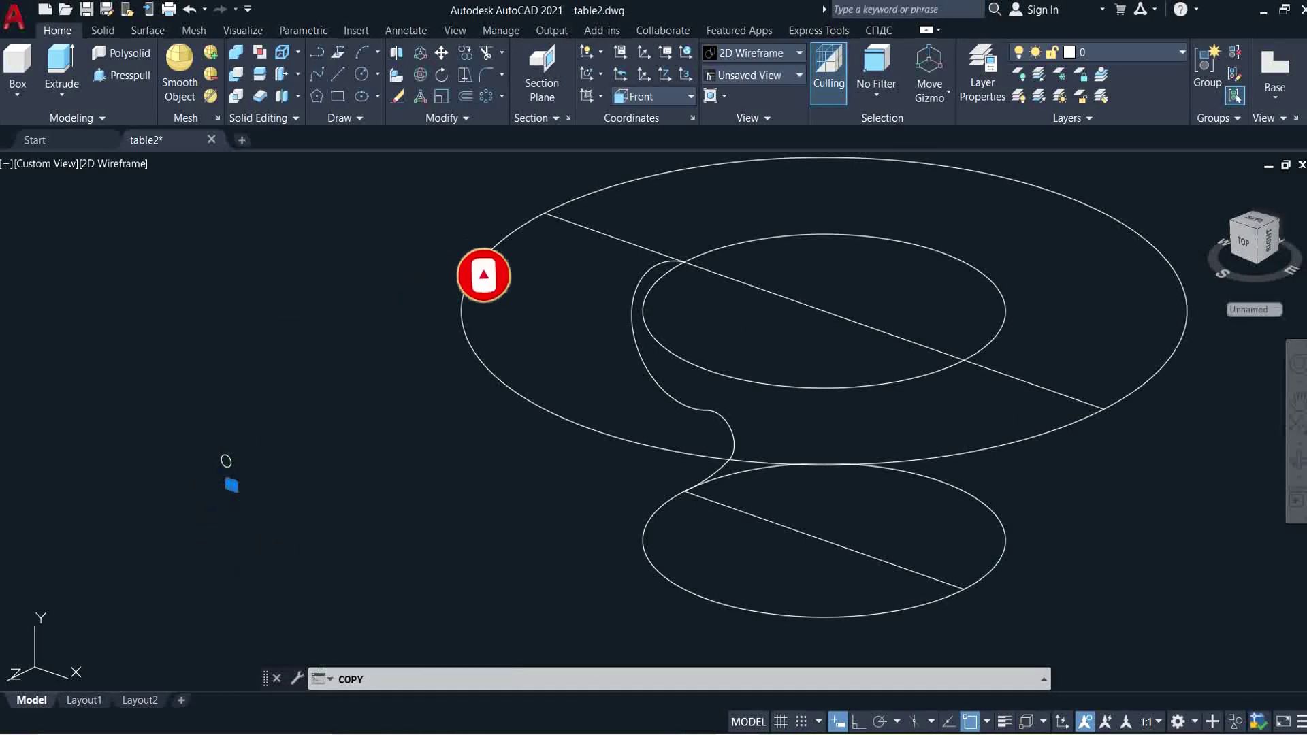
pyautogui.press('Return')
pyautogui.click(226, 544)
pyautogui.click(246, 556)
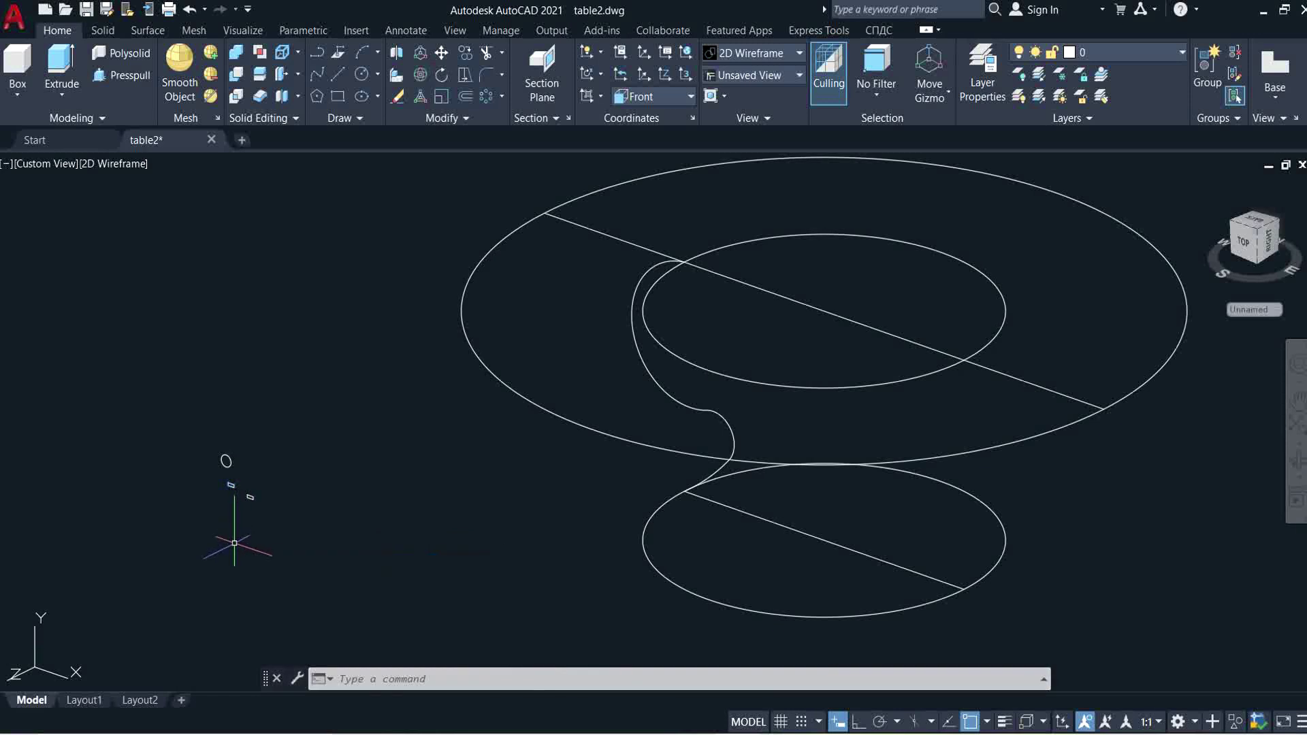
pyautogui.moveTo(234, 544); pyautogui.dragTo(136, 485, button='middle')
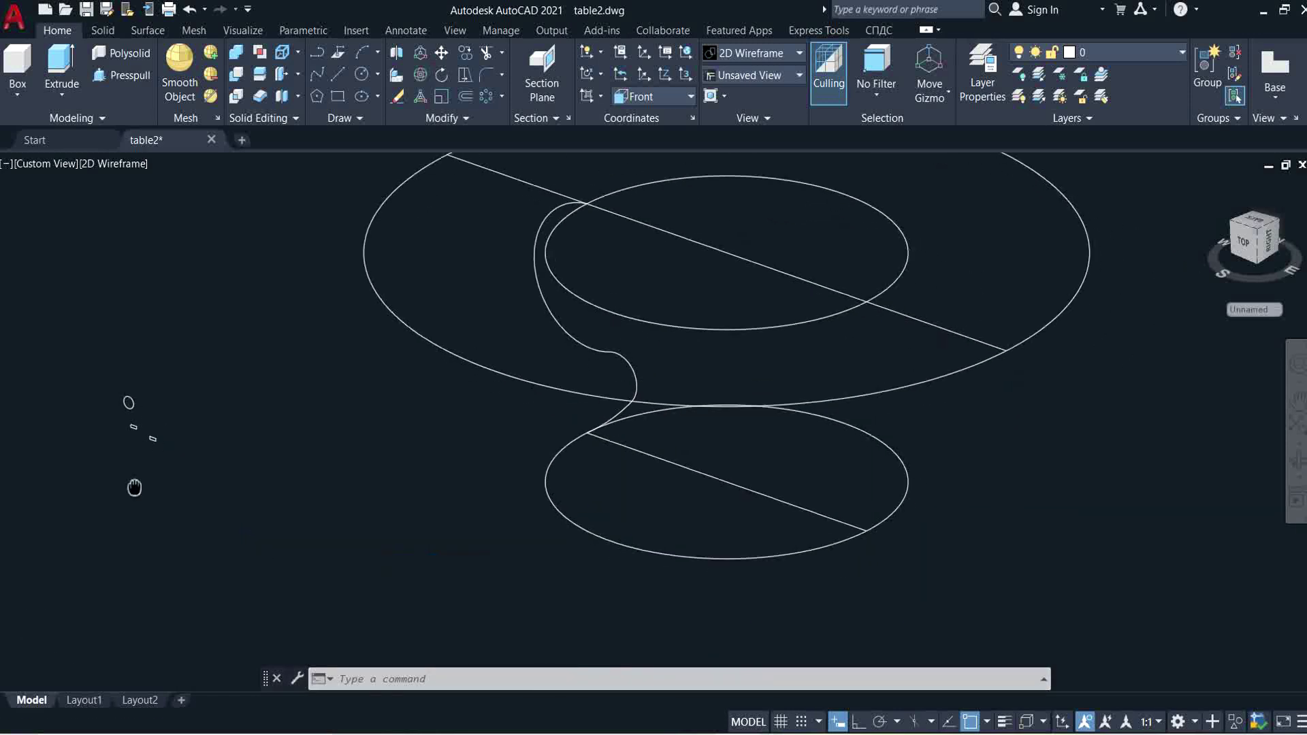
# Sweep the small rectangle profile along the lower ring circle
pyautogui.click(63, 63)
pyautogui.click(59, 91)
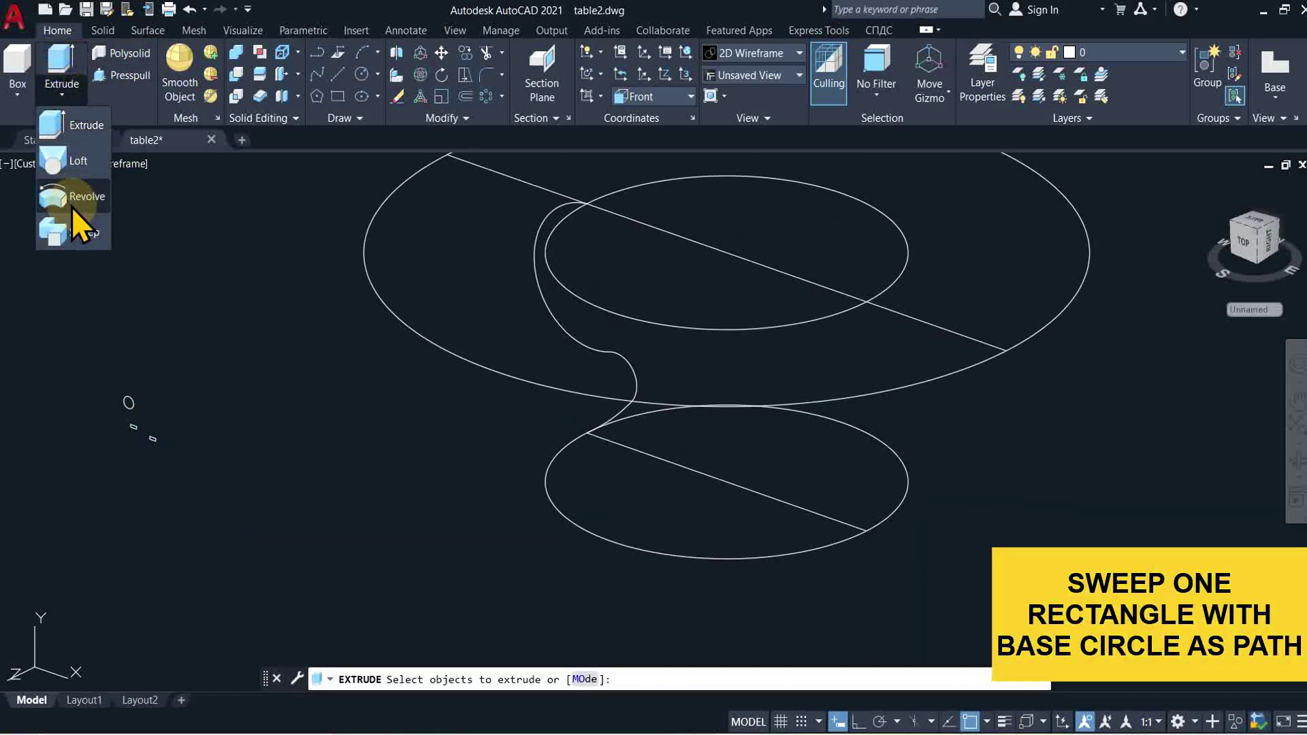
pyautogui.click(82, 234)
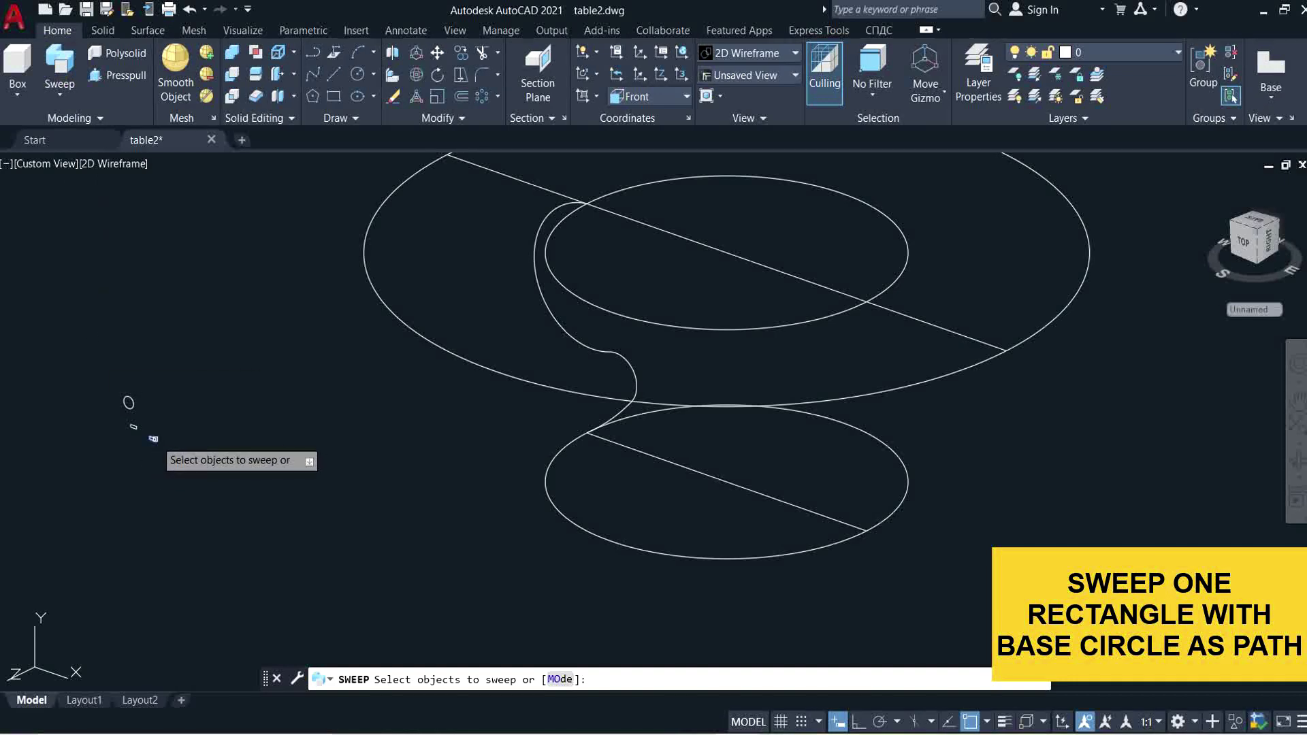
pyautogui.press('Return')
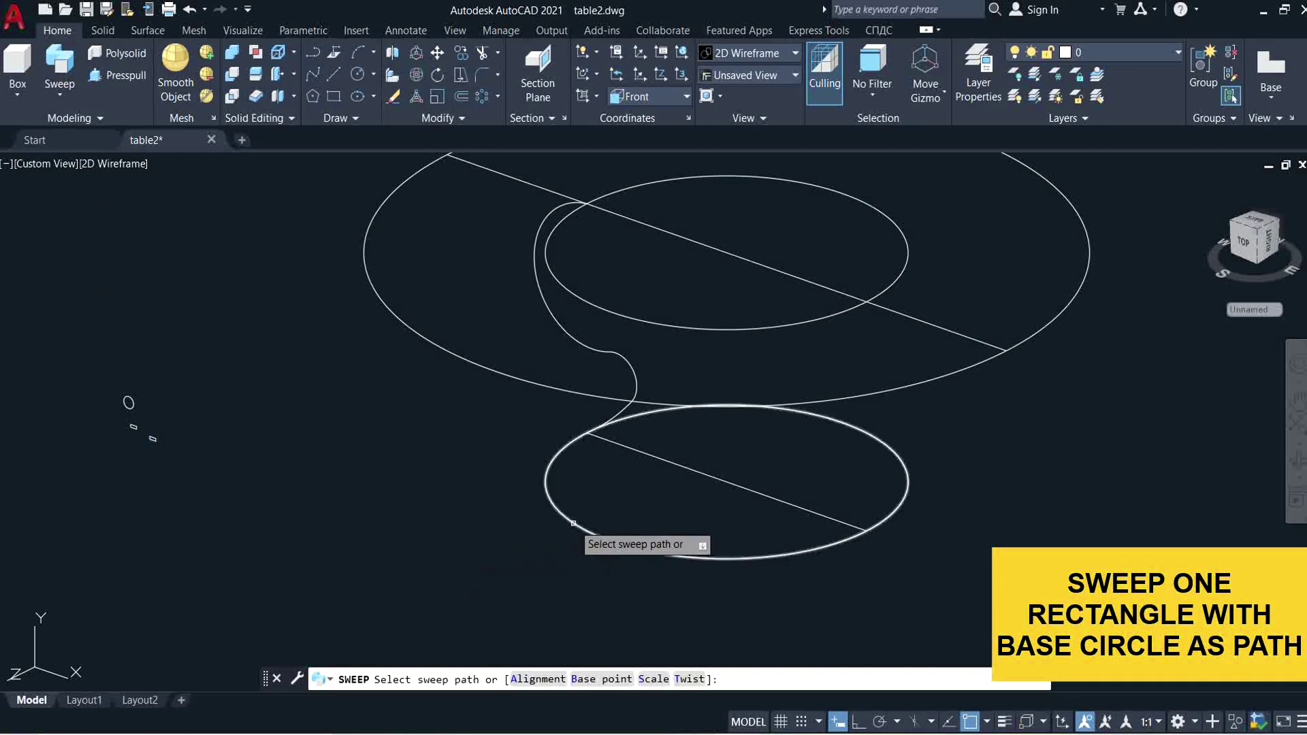
pyautogui.click(572, 521)
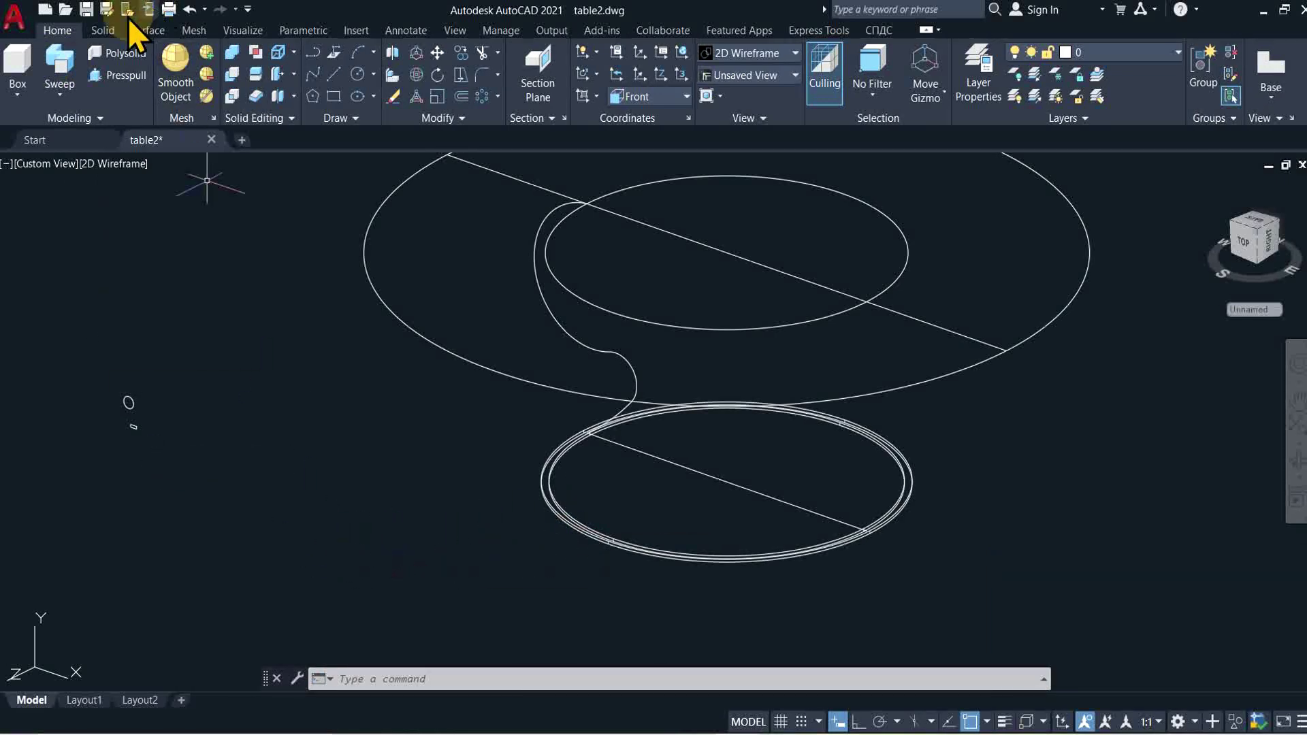
# Sweep the second profile along the upper ring circle into a tube
pyautogui.click(66, 71)
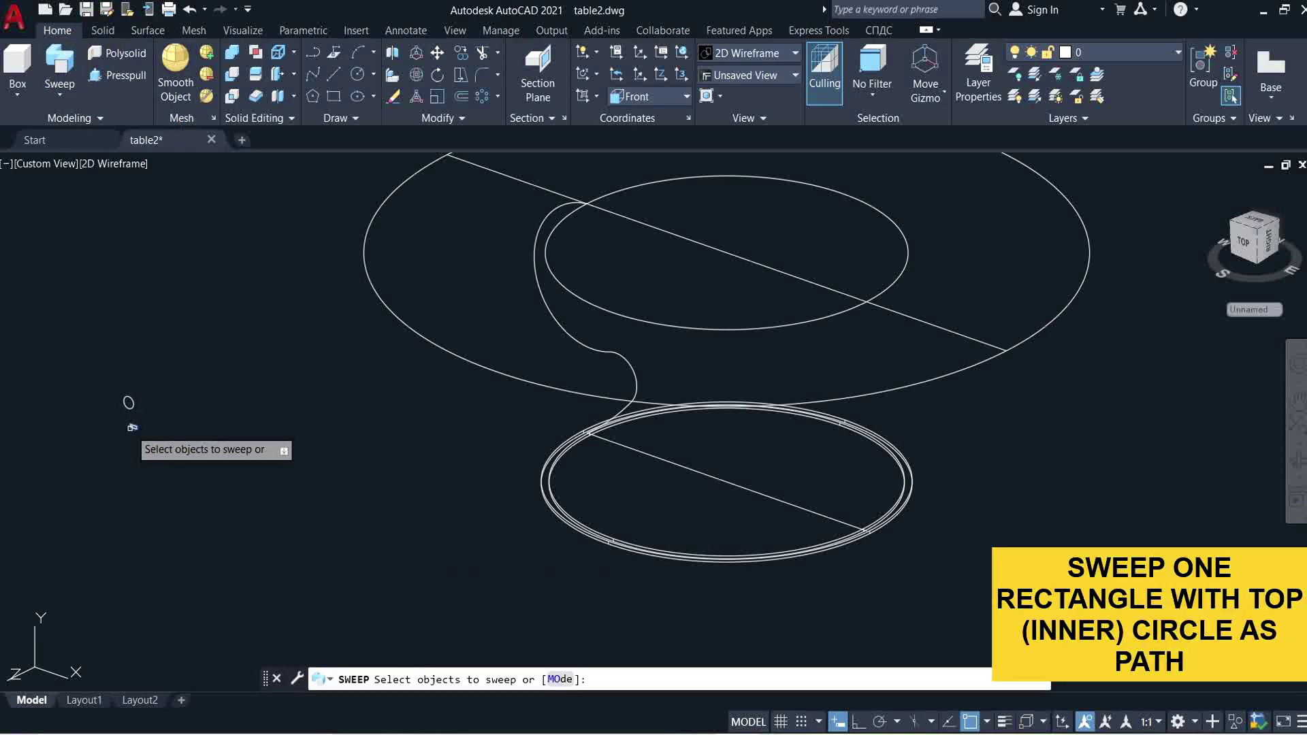
pyautogui.press('Return')
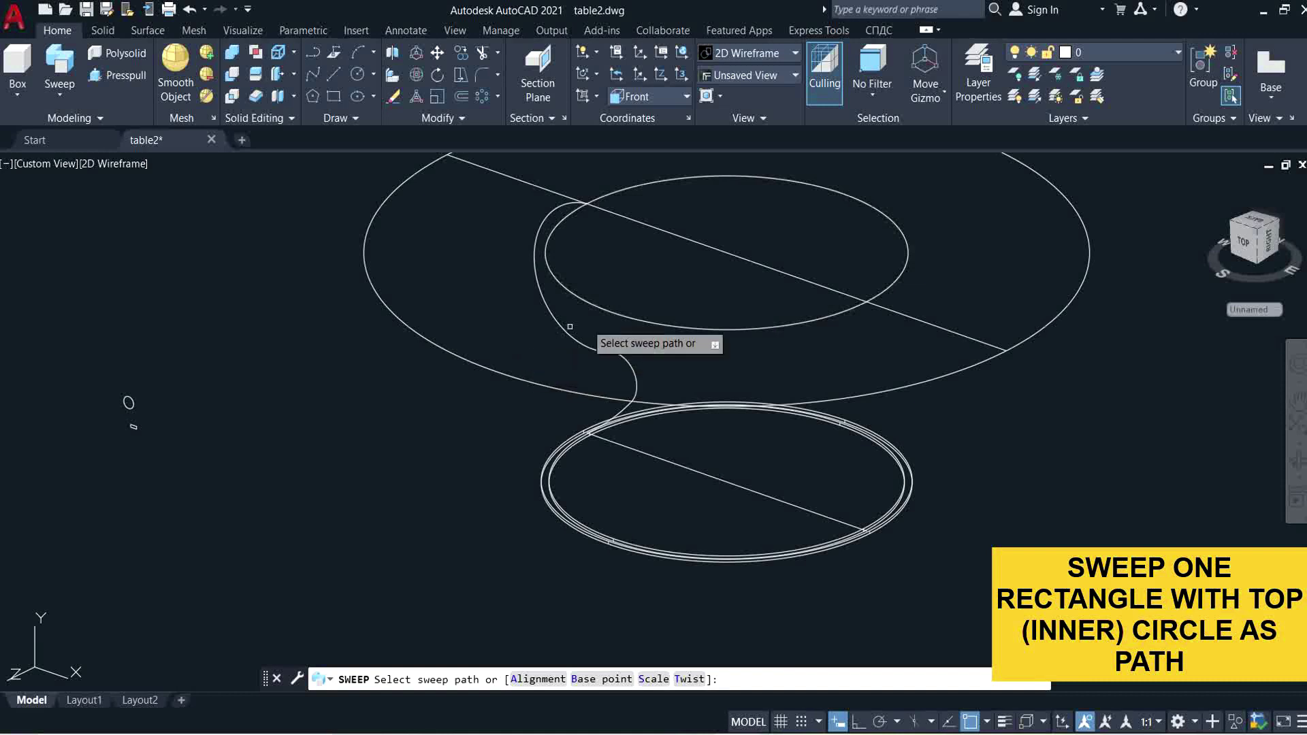
pyautogui.click(603, 307)
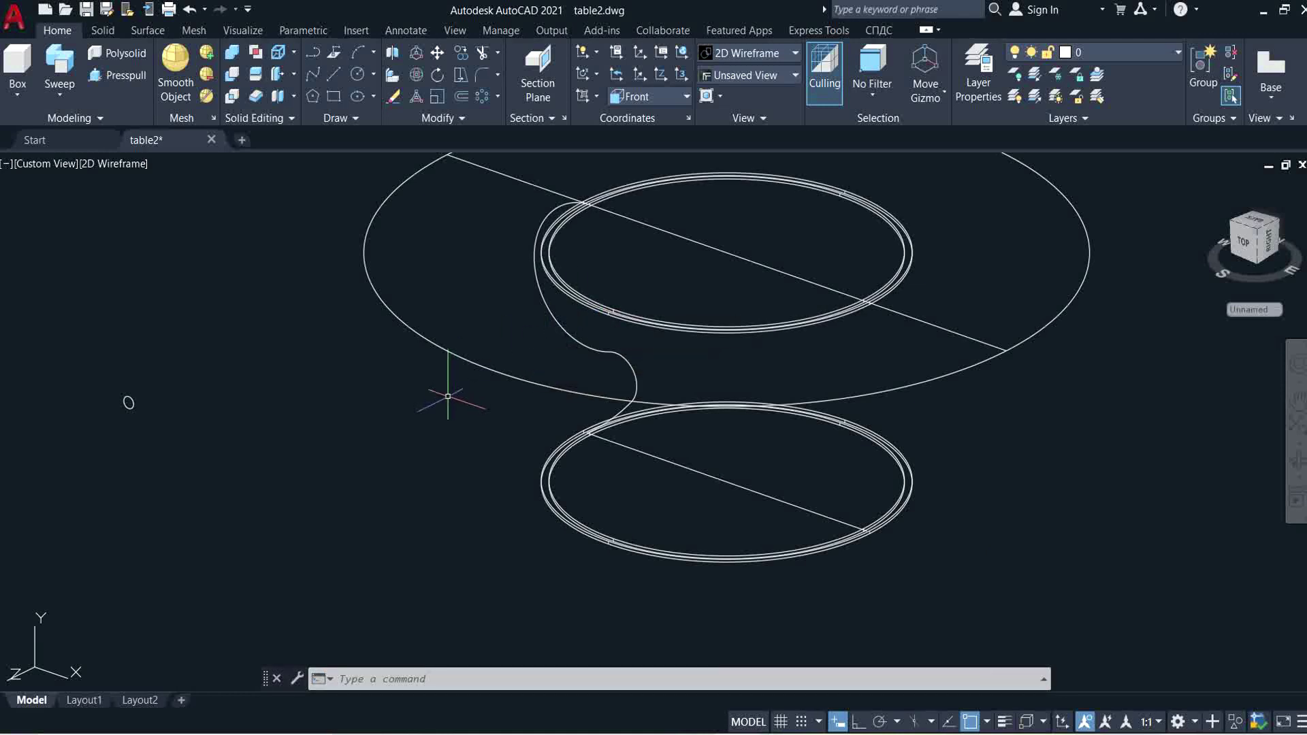
pyautogui.moveTo(438, 395); pyautogui.dragTo(472, 445, button='middle')
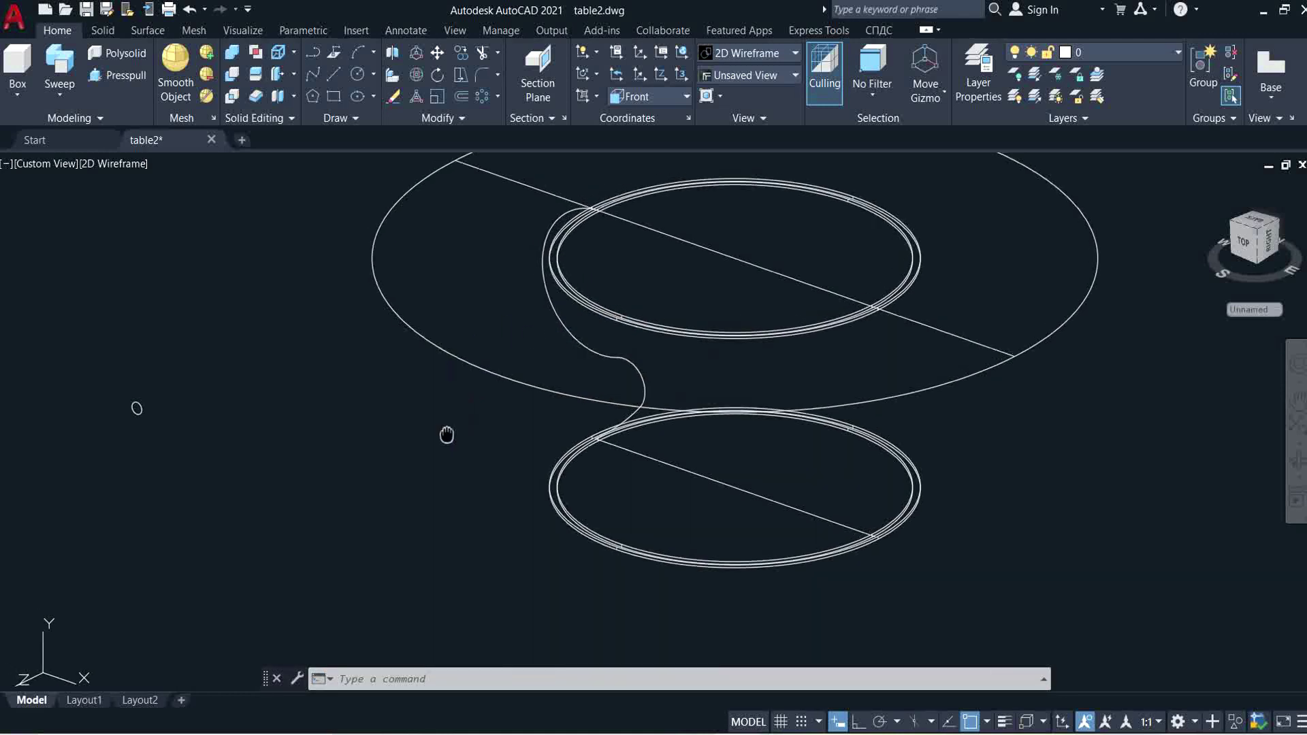
# Sweep the small circle along the S-shaped polyline into a curved tube rib
pyautogui.click(65, 69)
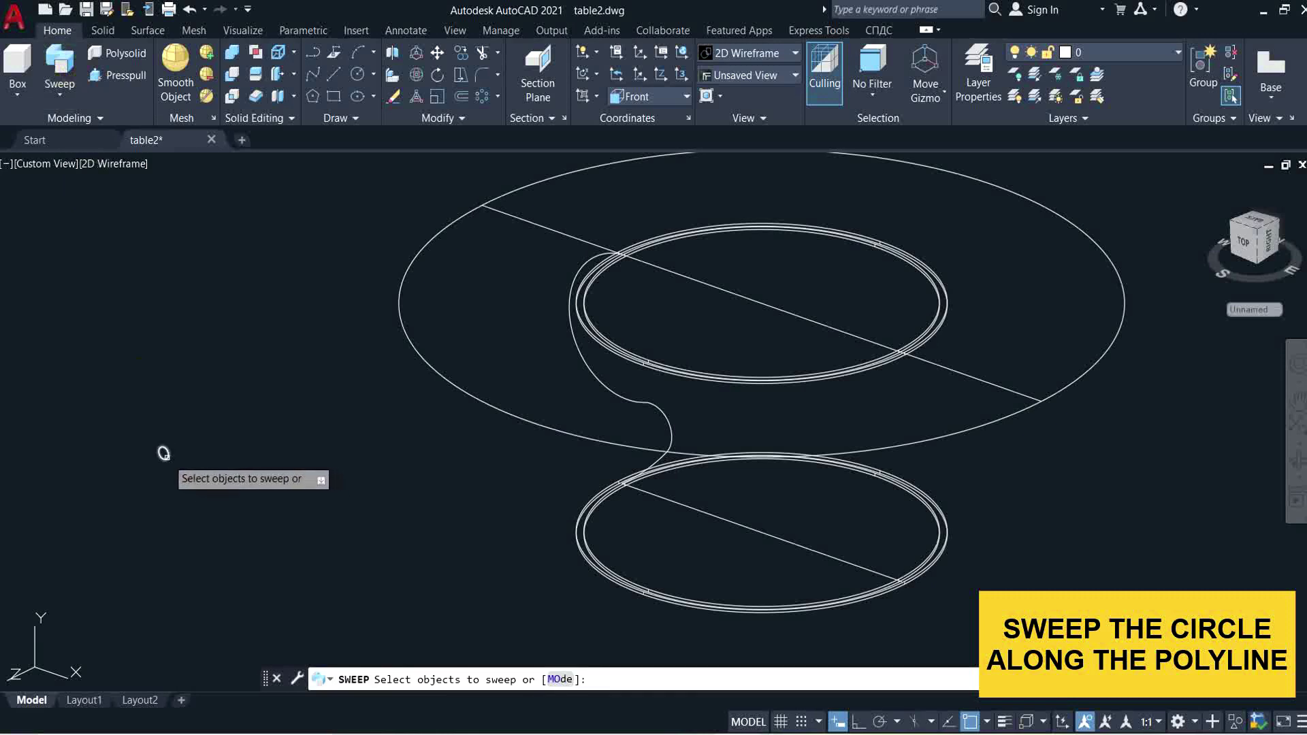
pyautogui.click(164, 454)
pyautogui.press('Return')
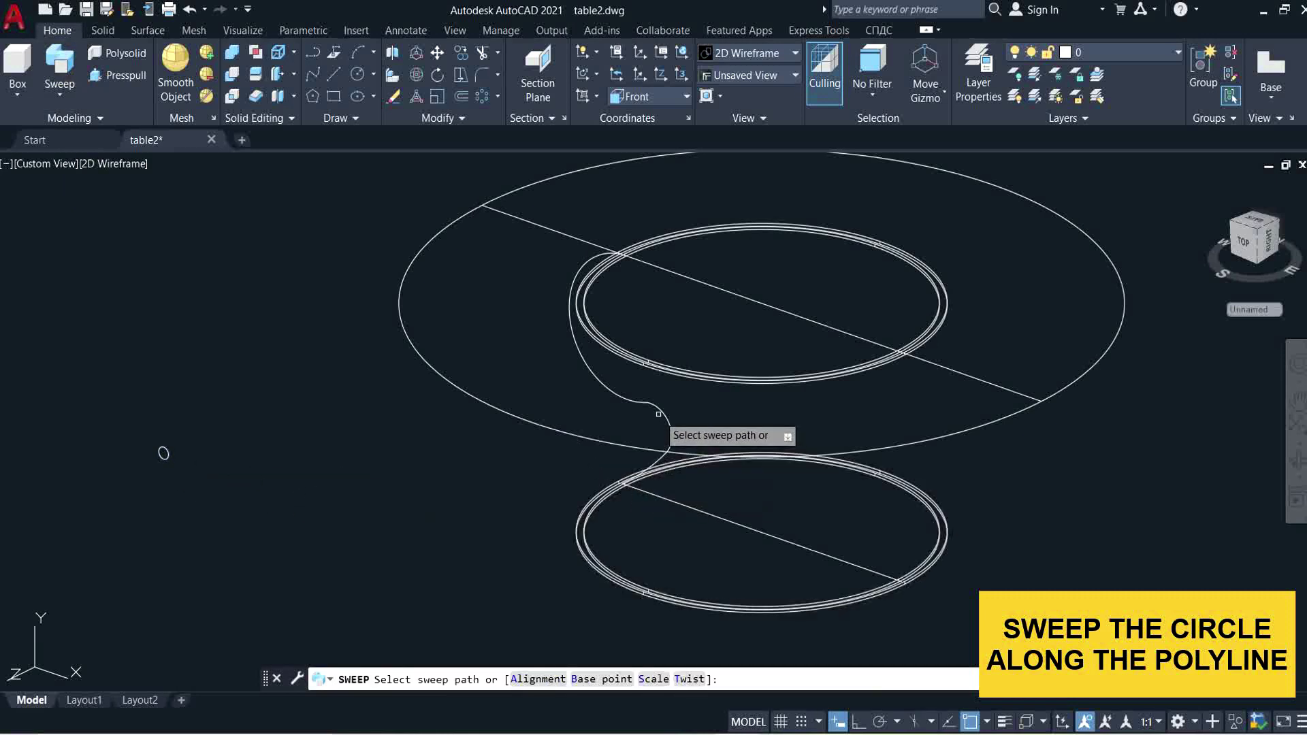
pyautogui.click(658, 413)
pyautogui.scroll(-2, 369, 552)
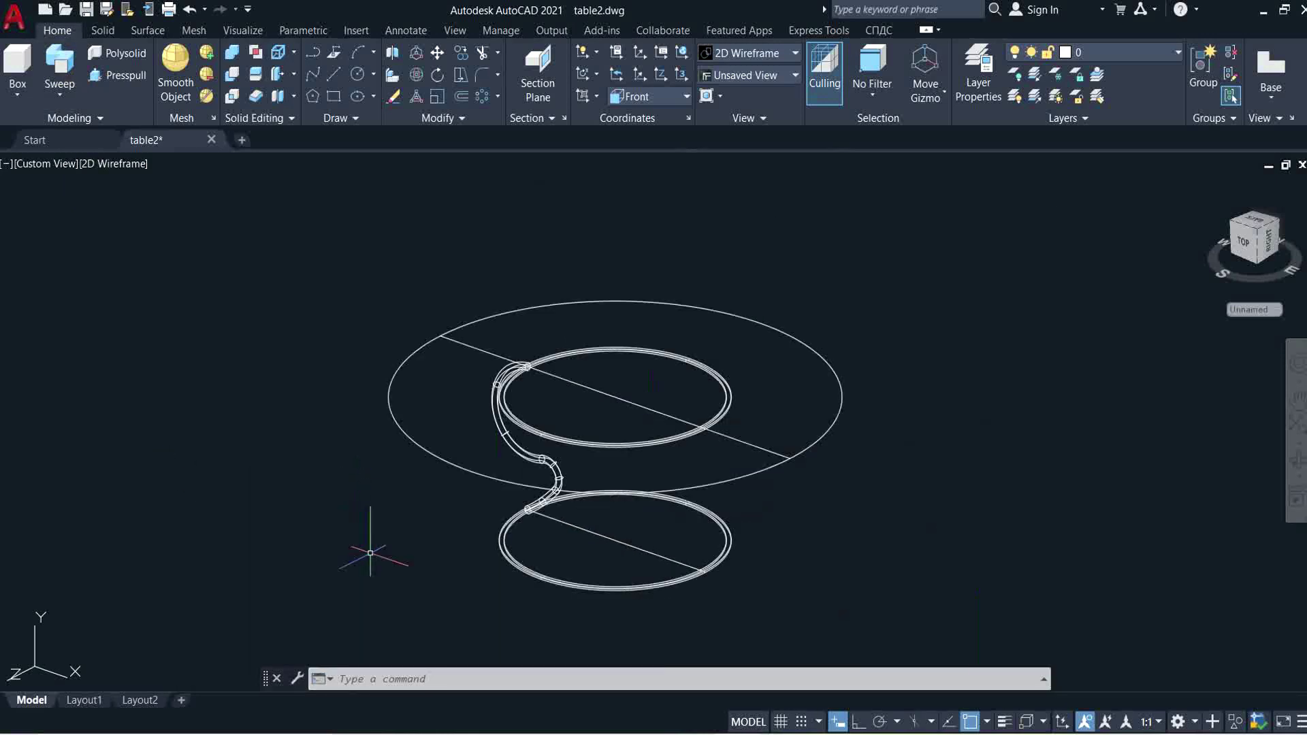
pyautogui.moveTo(397, 569); pyautogui.dragTo(418, 588, button='middle')
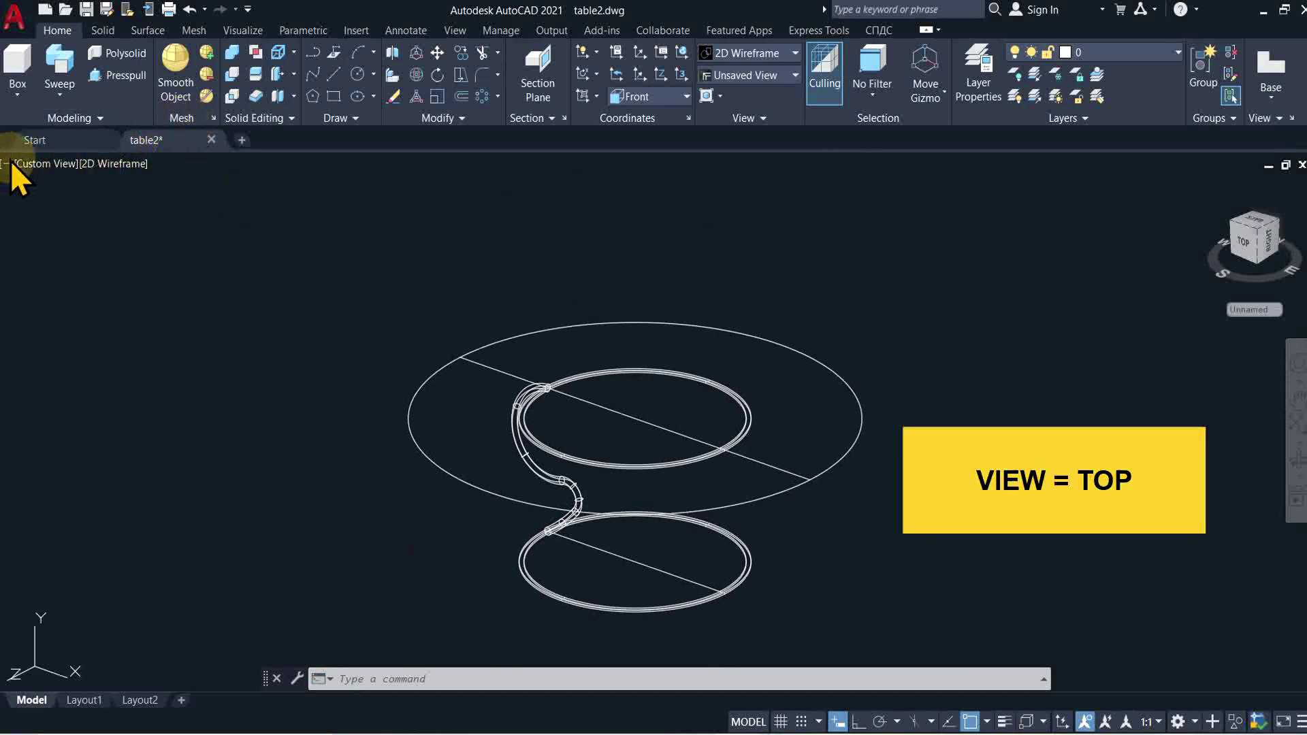
# From Top view, polar-array the rib 30 times around the circles' centre
pyautogui.click(21, 161)
pyautogui.click(41, 203)
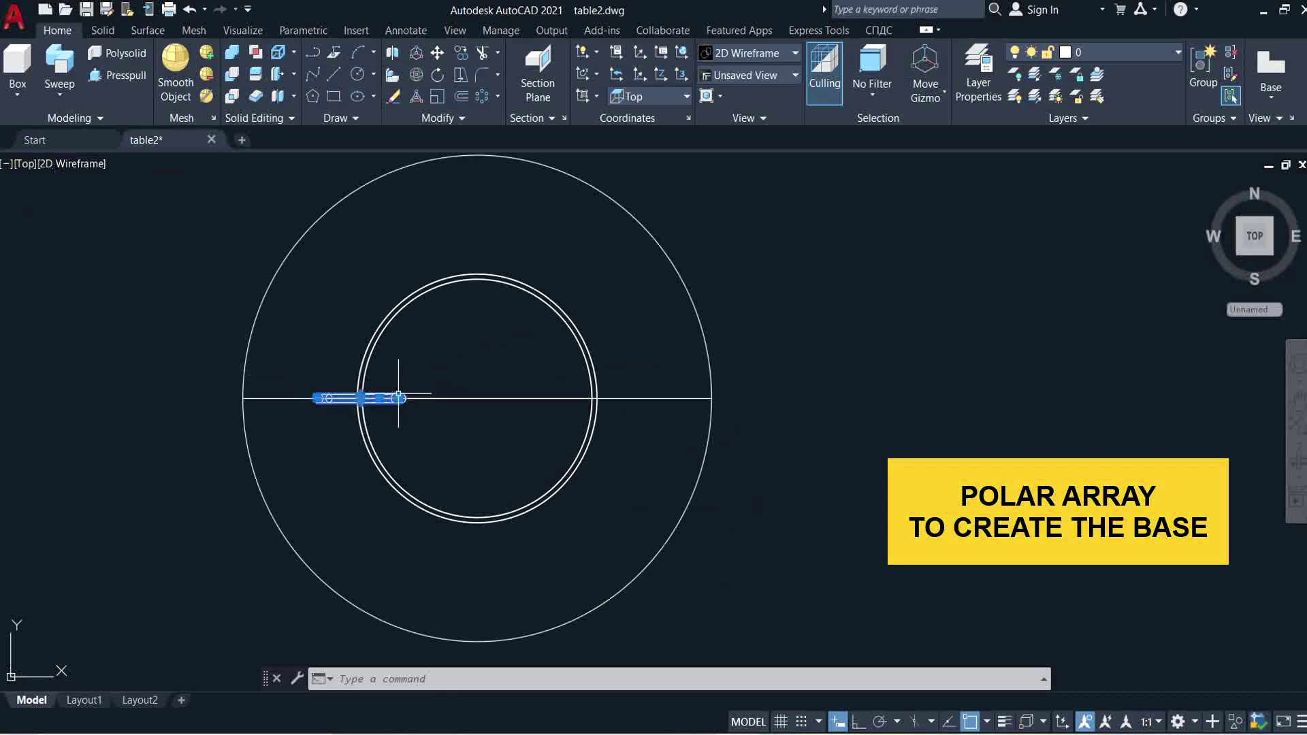
pyautogui.click(498, 96)
pyautogui.click(527, 198)
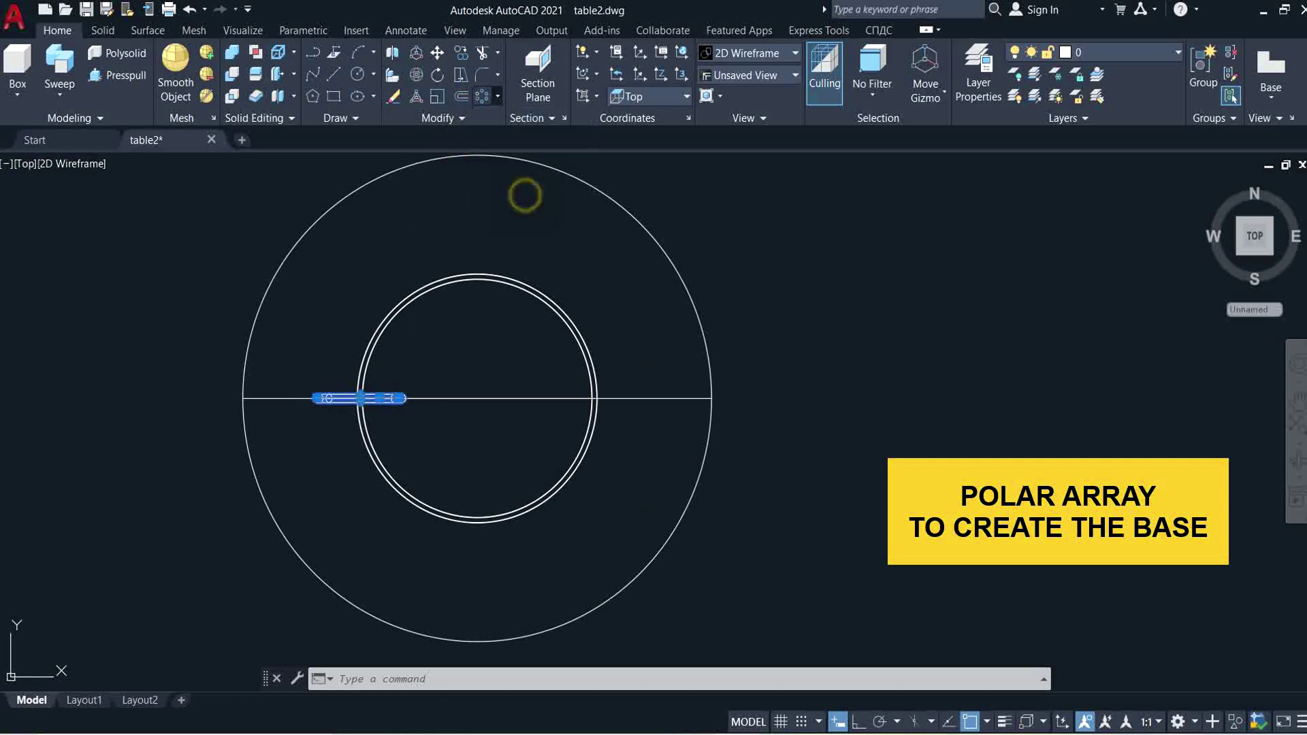
pyautogui.click(477, 398)
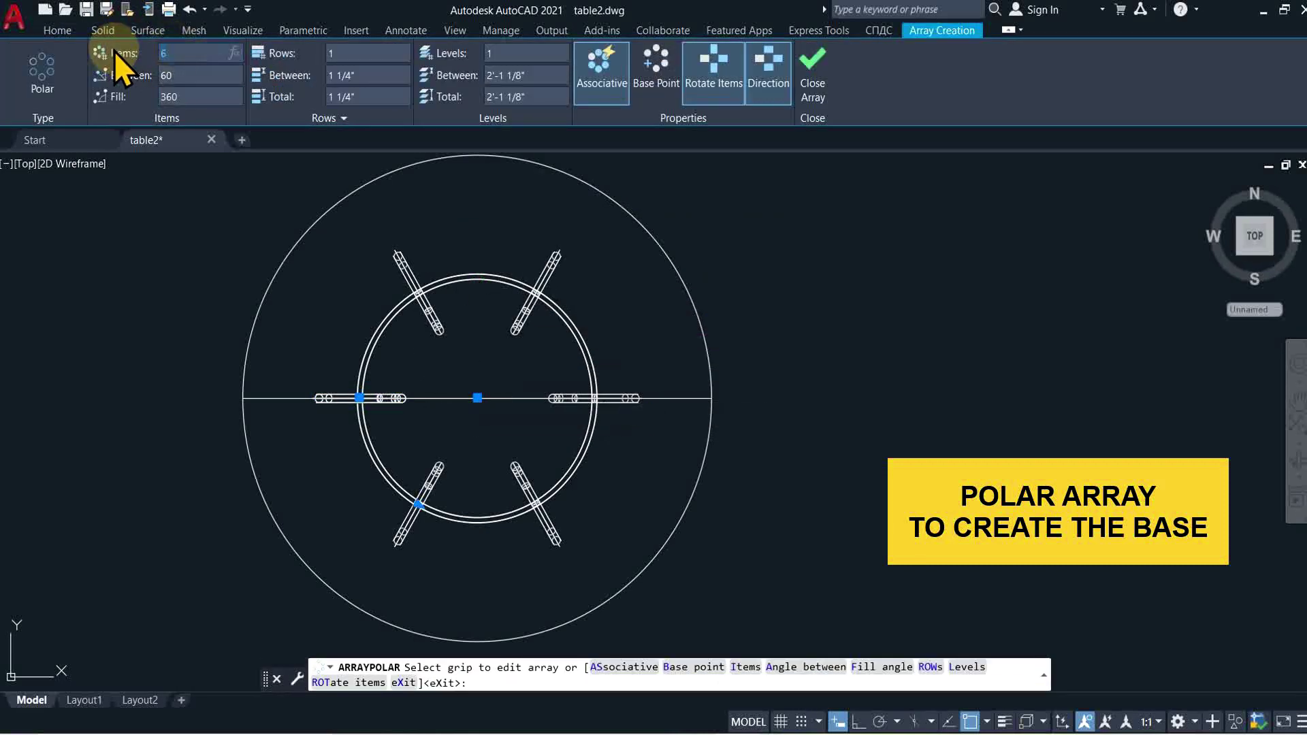
pyautogui.write('30')
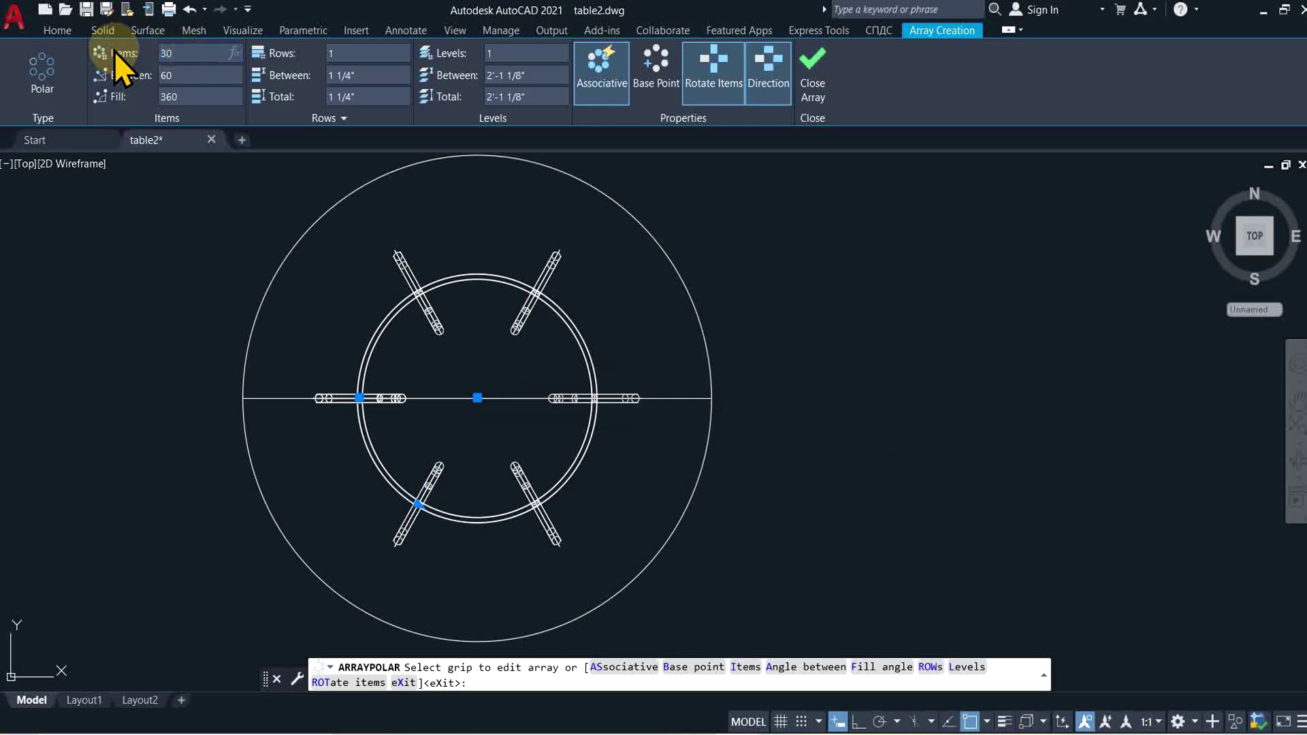
pyautogui.press('Return')
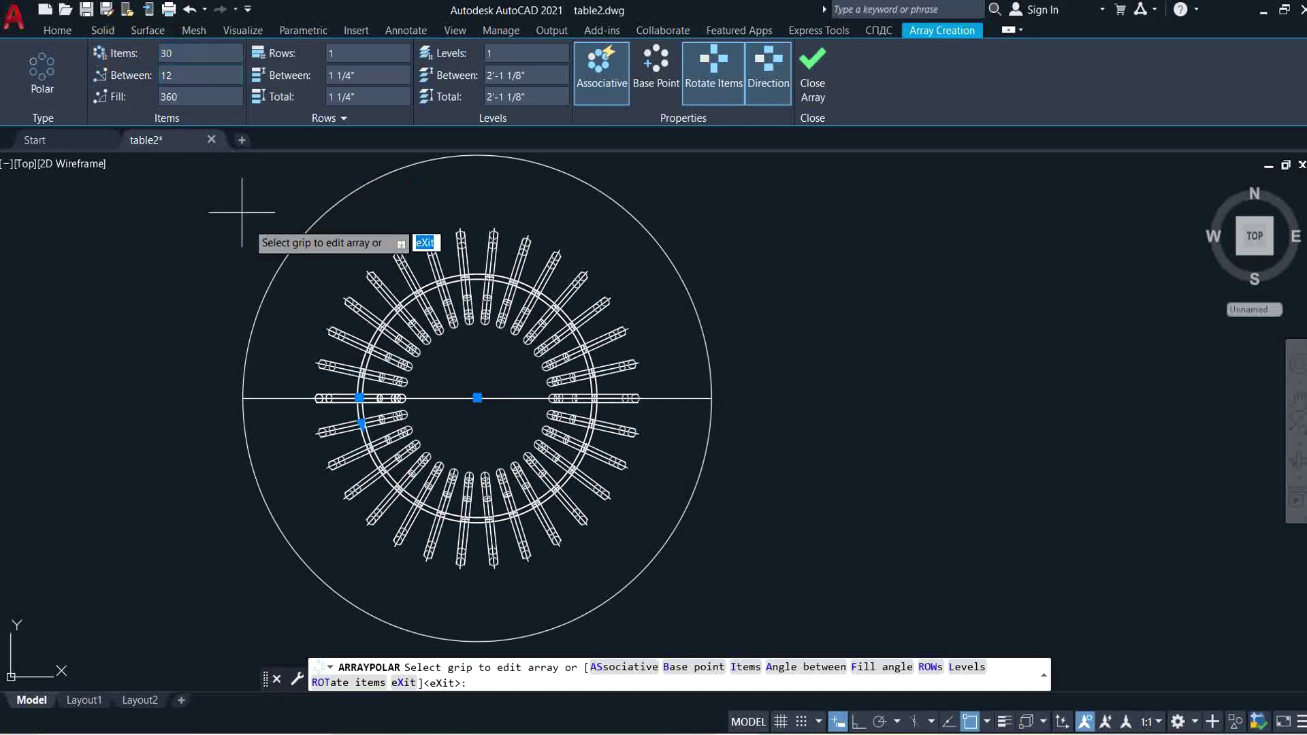
pyautogui.press('Return')
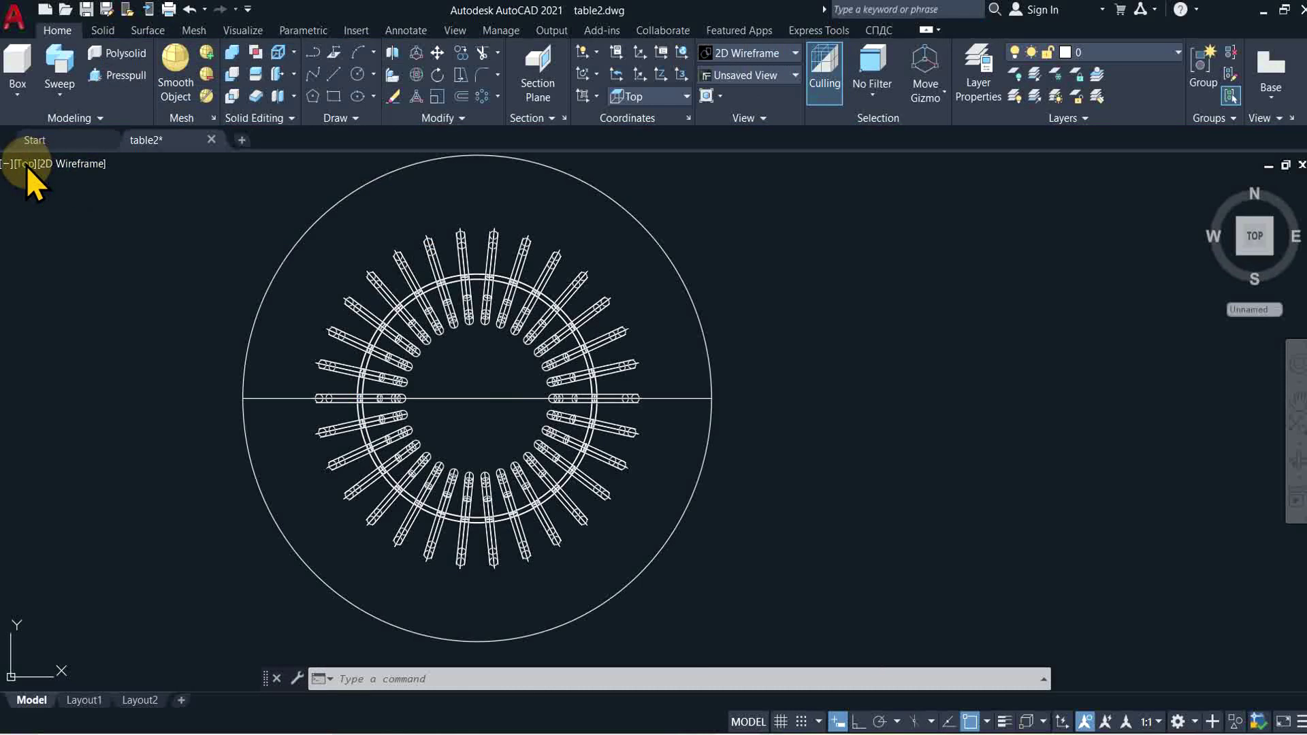
# In SE Isometric, extrude the large top circle 0.5" into the tabletop slab
pyautogui.click(26, 164)
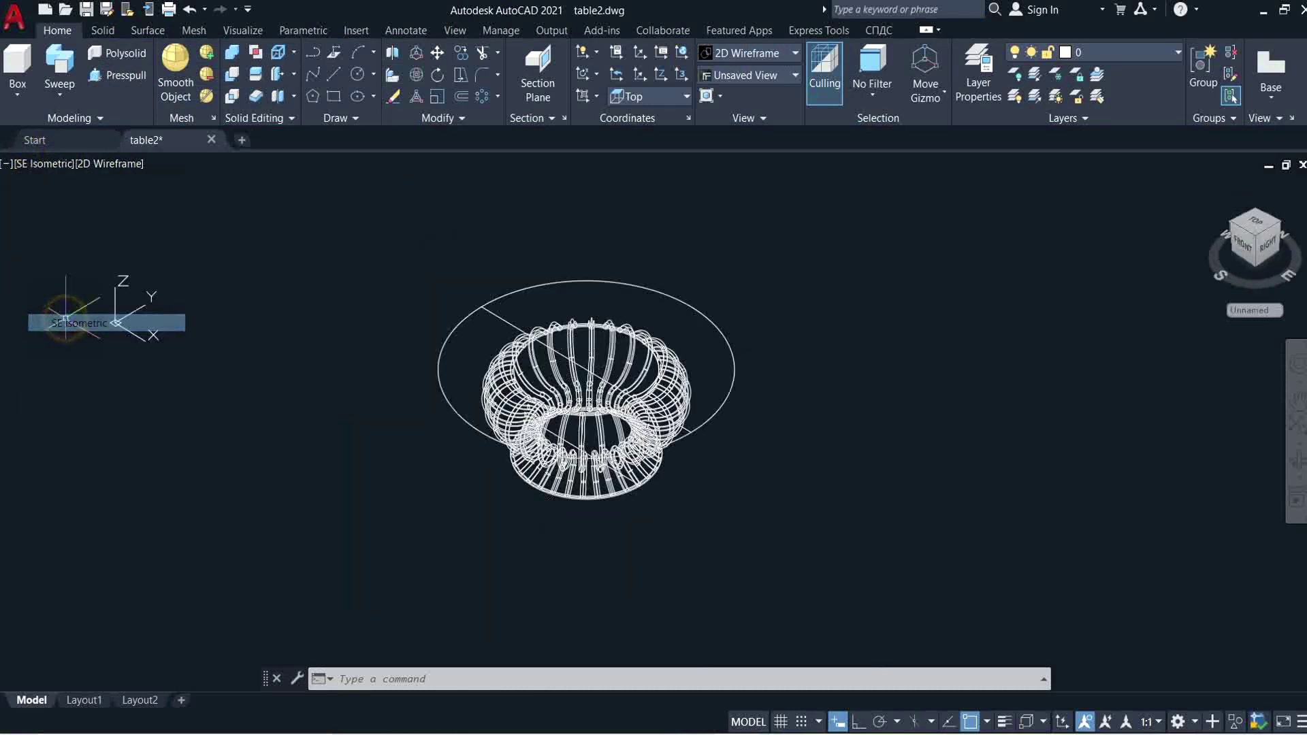
pyautogui.moveTo(273, 447); pyautogui.dragTo(295, 528, button='middle')
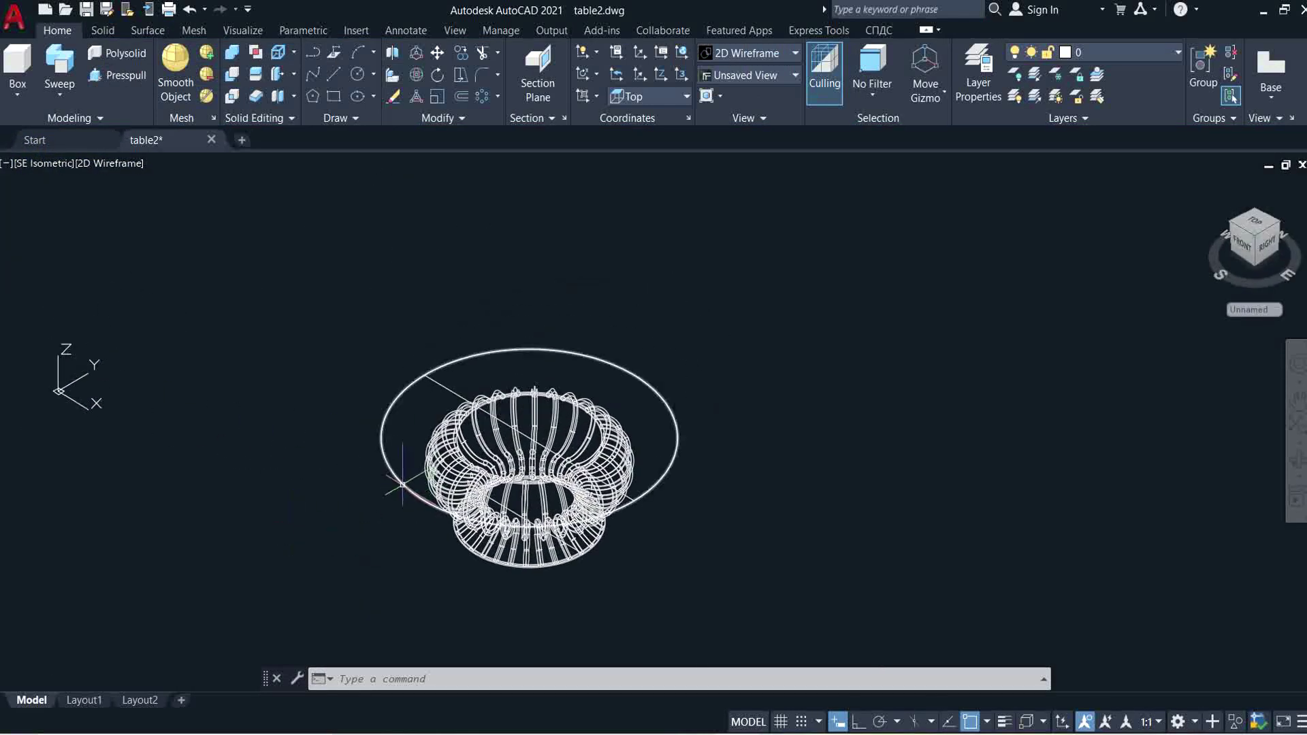
pyautogui.click(61, 94)
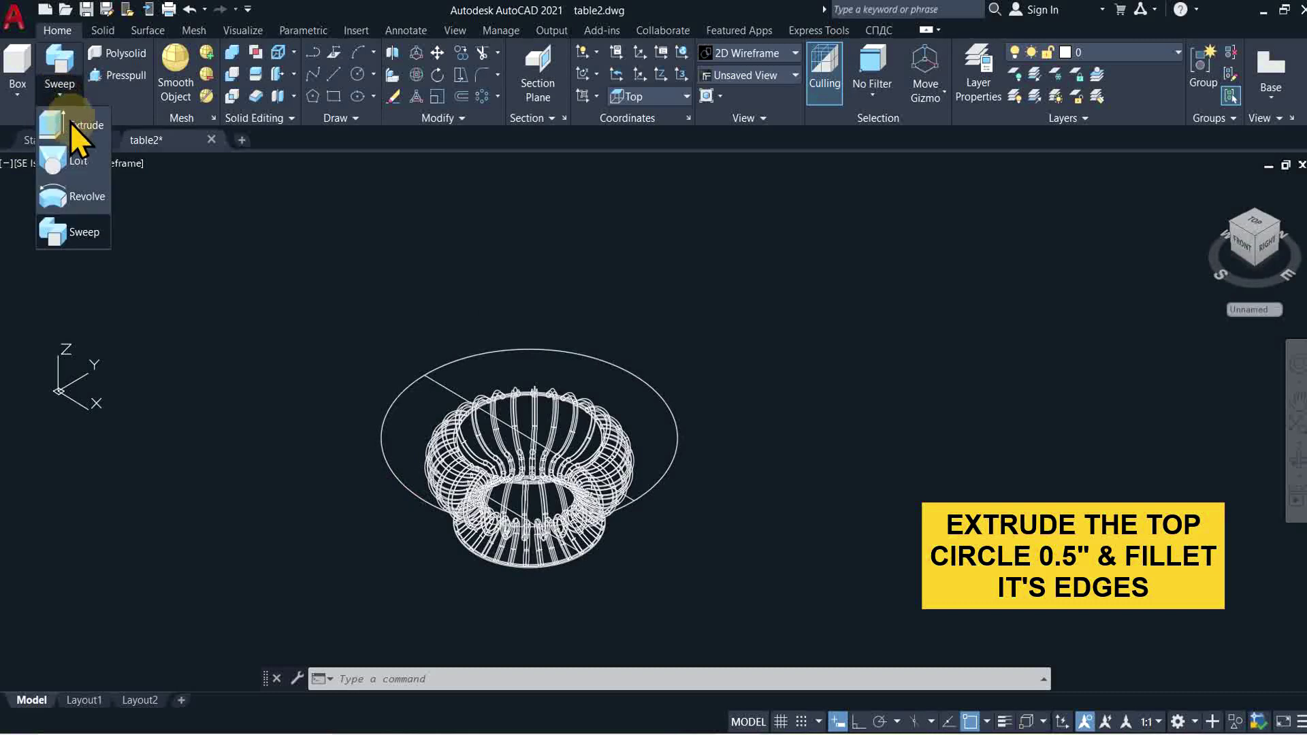
pyautogui.click(75, 127)
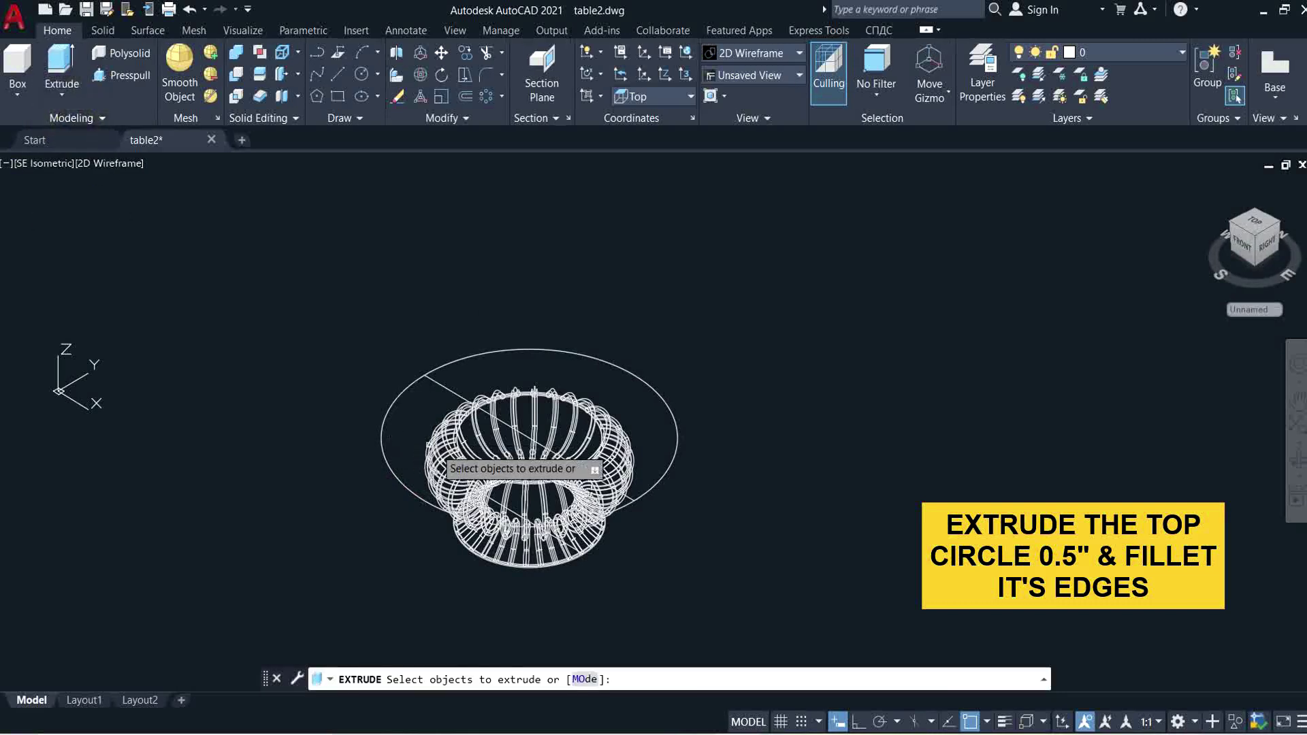
pyautogui.click(384, 449)
pyautogui.press('Return')
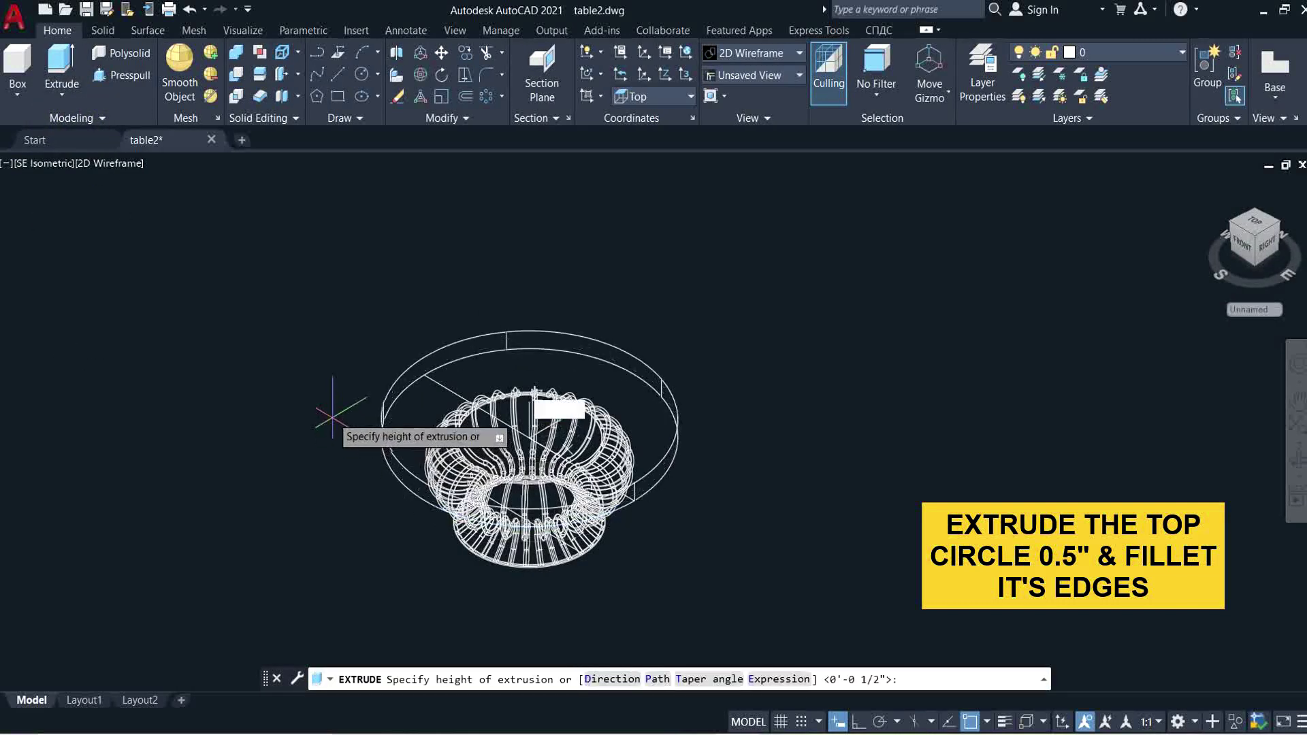
pyautogui.write('.5')
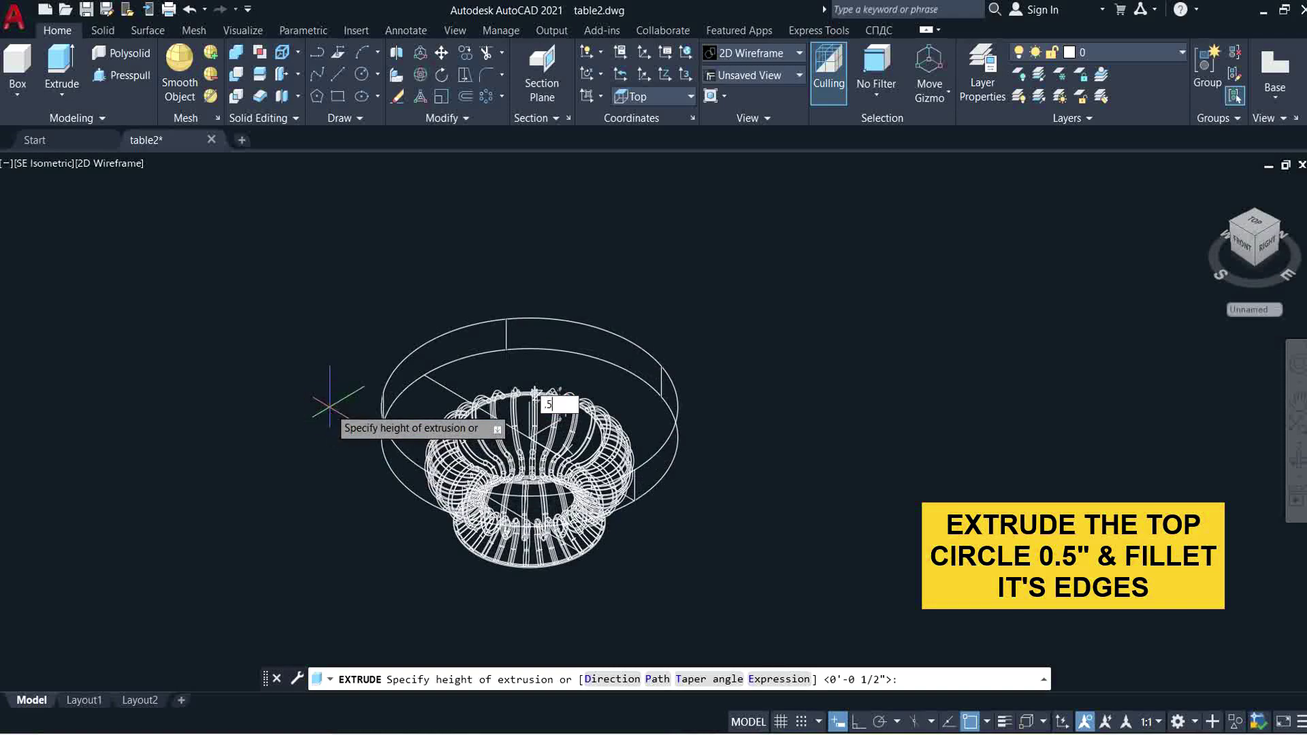
pyautogui.press('Return')
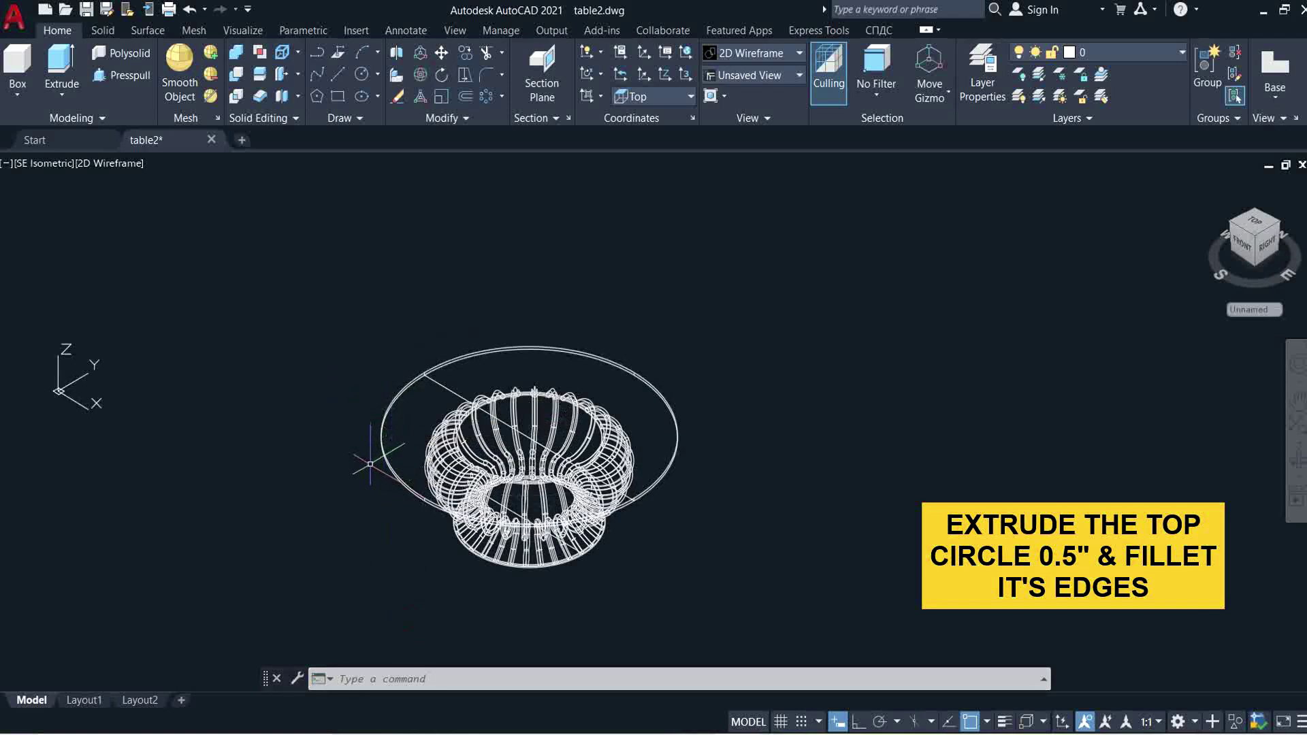
pyautogui.scroll(3, 369, 464)
pyautogui.scroll(2, 317, 497)
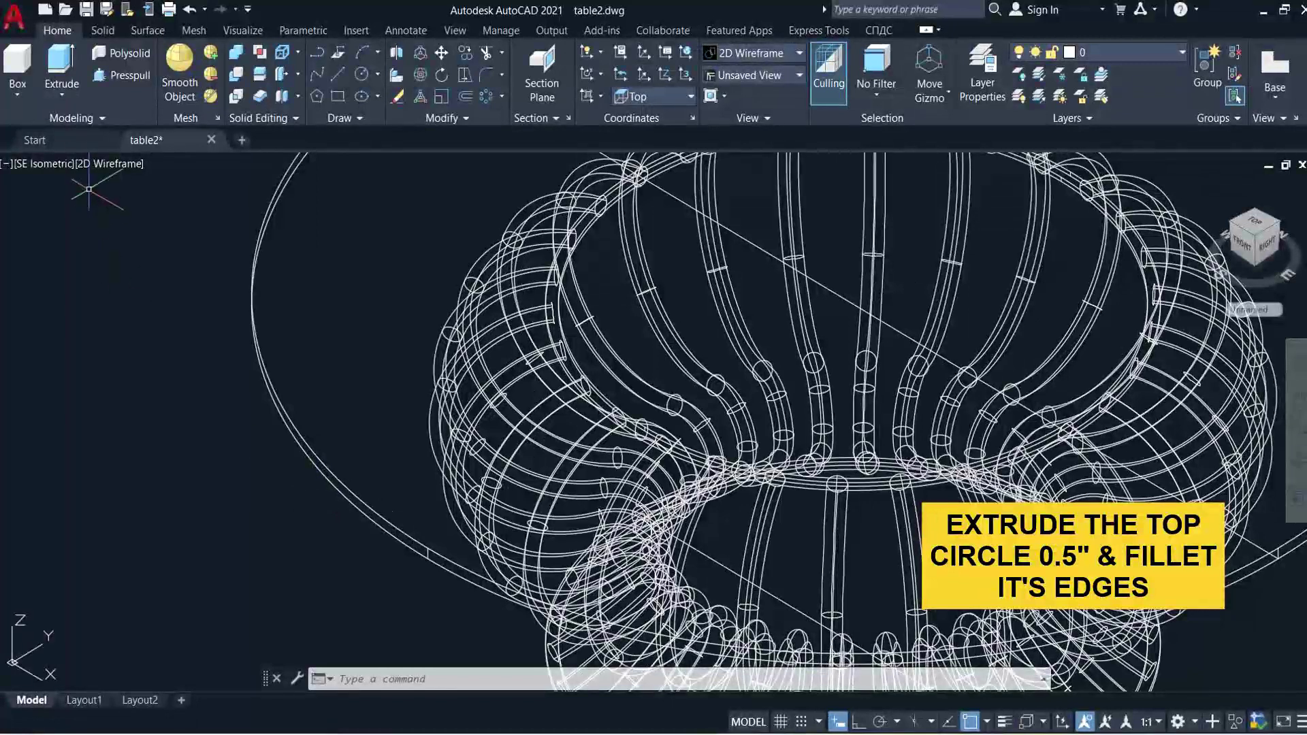
# Apply the Conceptual visual style and orbit to see the legs under the top
pyautogui.click(106, 163)
pyautogui.click(117, 222)
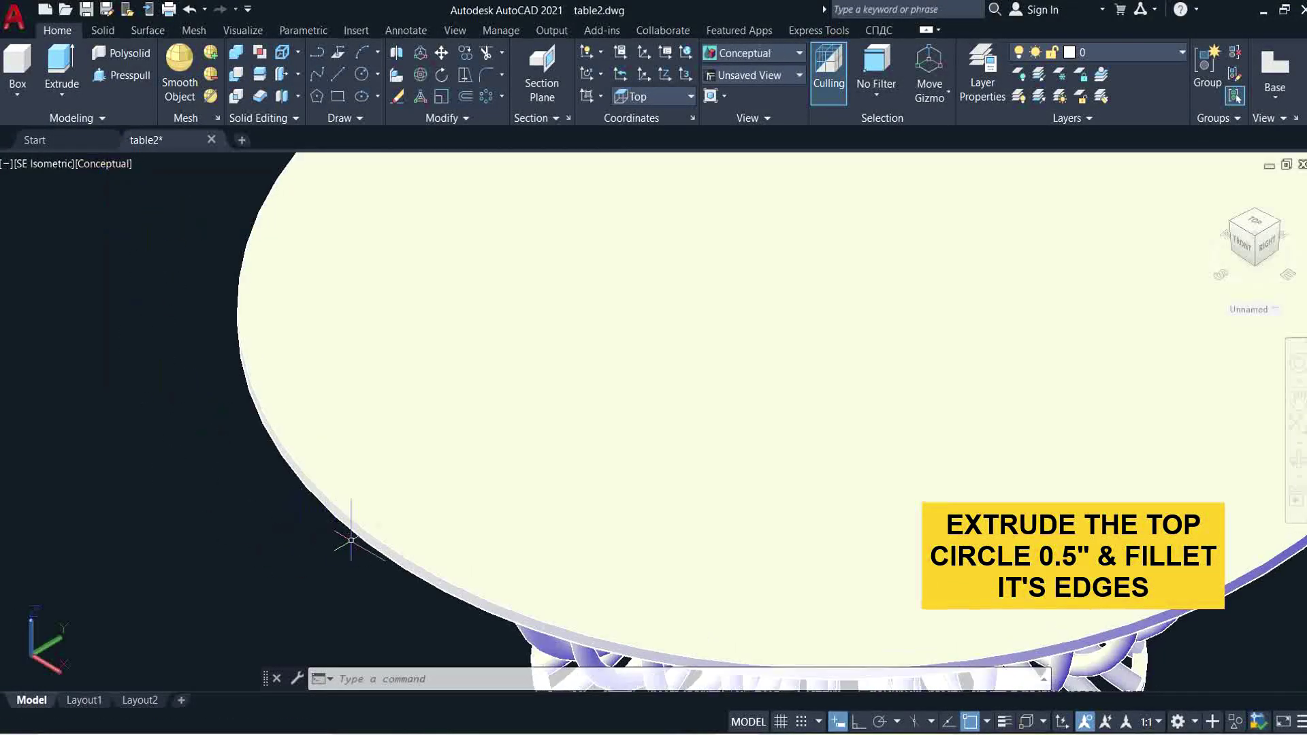
pyautogui.moveTo(350, 541)
pyautogui.keyDown('shift'); pyautogui.mouseDown(button='middle')
pyautogui.moveTo(394, 540)
pyautogui.moveTo(388, 507)
pyautogui.moveTo(391, 545)
pyautogui.moveTo(388, 516)
pyautogui.mouseUp(button='middle'); pyautogui.keyUp('shift')
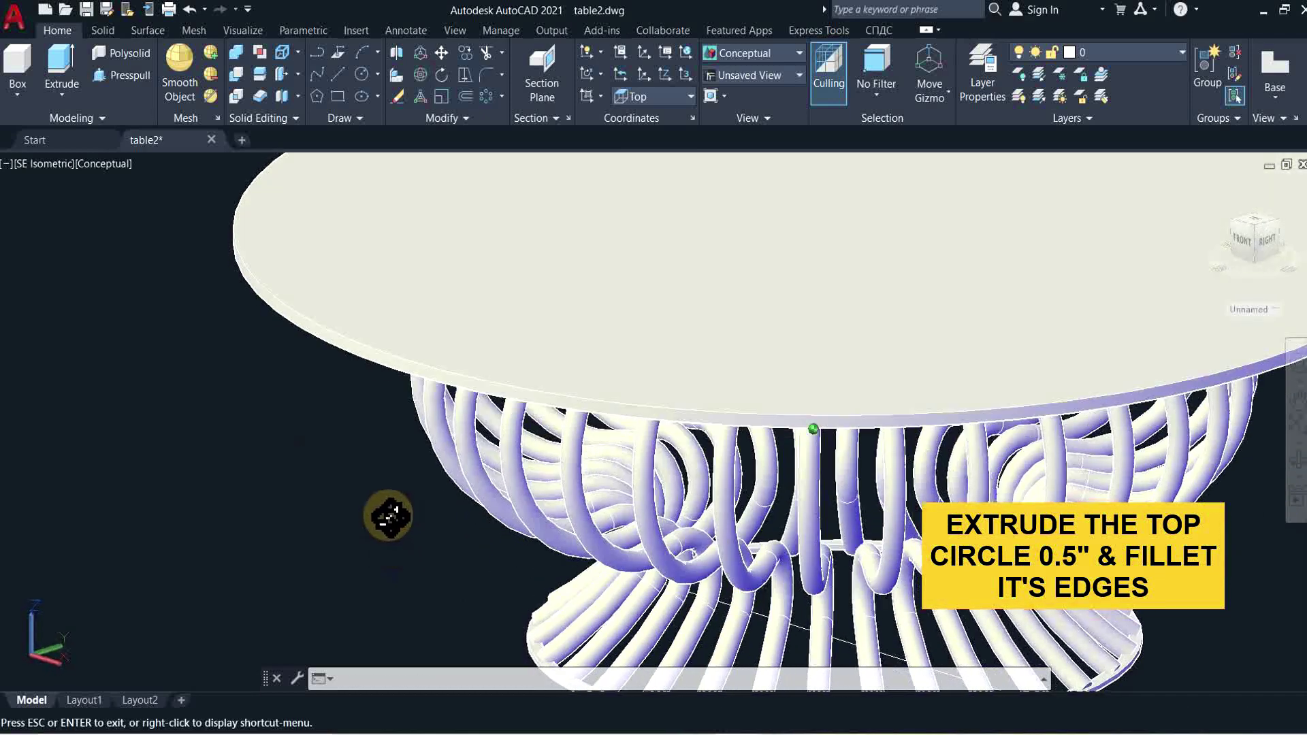
pyautogui.scroll(3, 250, 334)
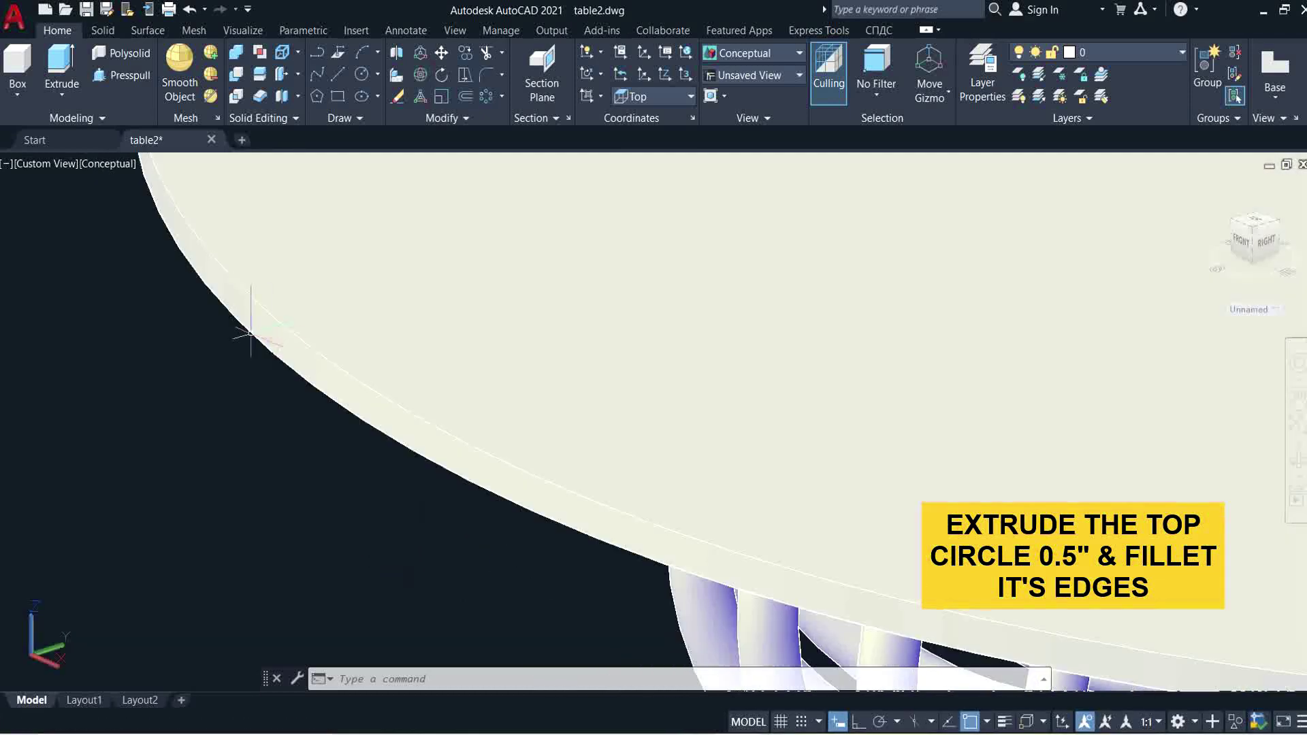
pyautogui.write('f')
# Fillet the tabletop's outer edge with a 0.2 radius
pyautogui.press('Return')
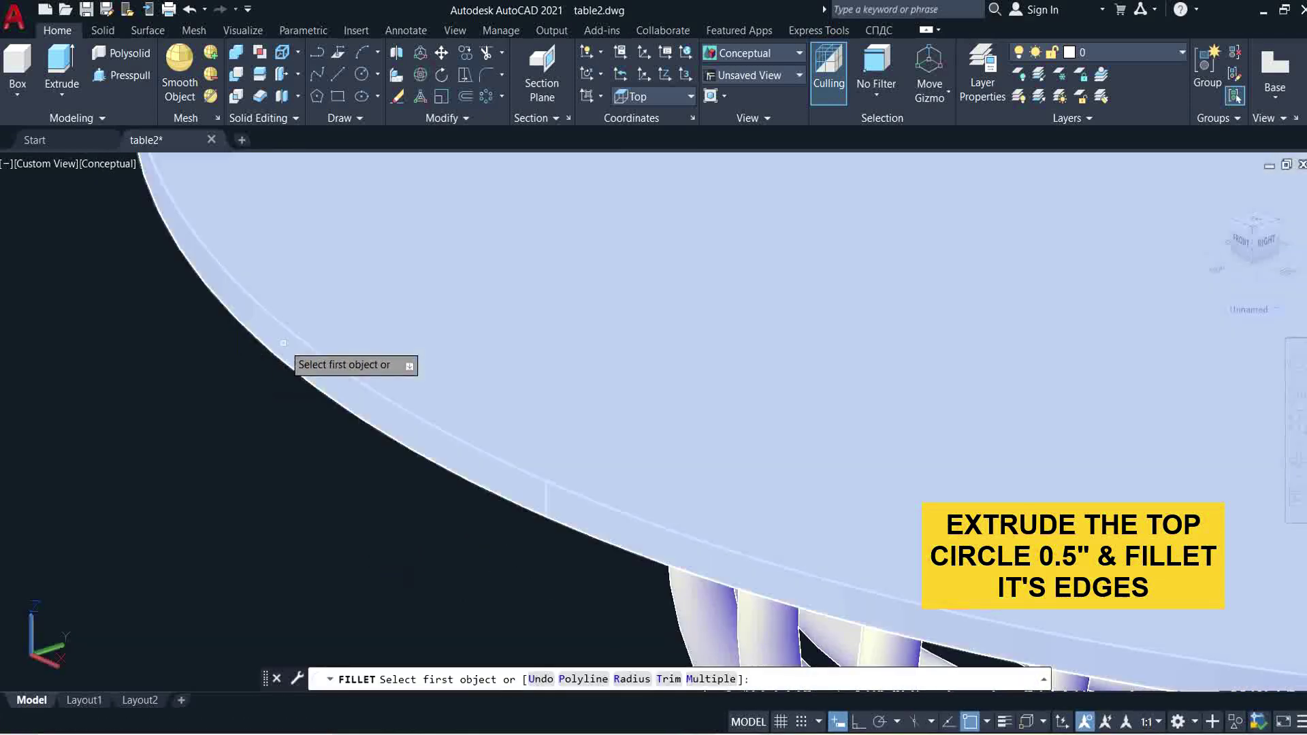
pyautogui.click(286, 330)
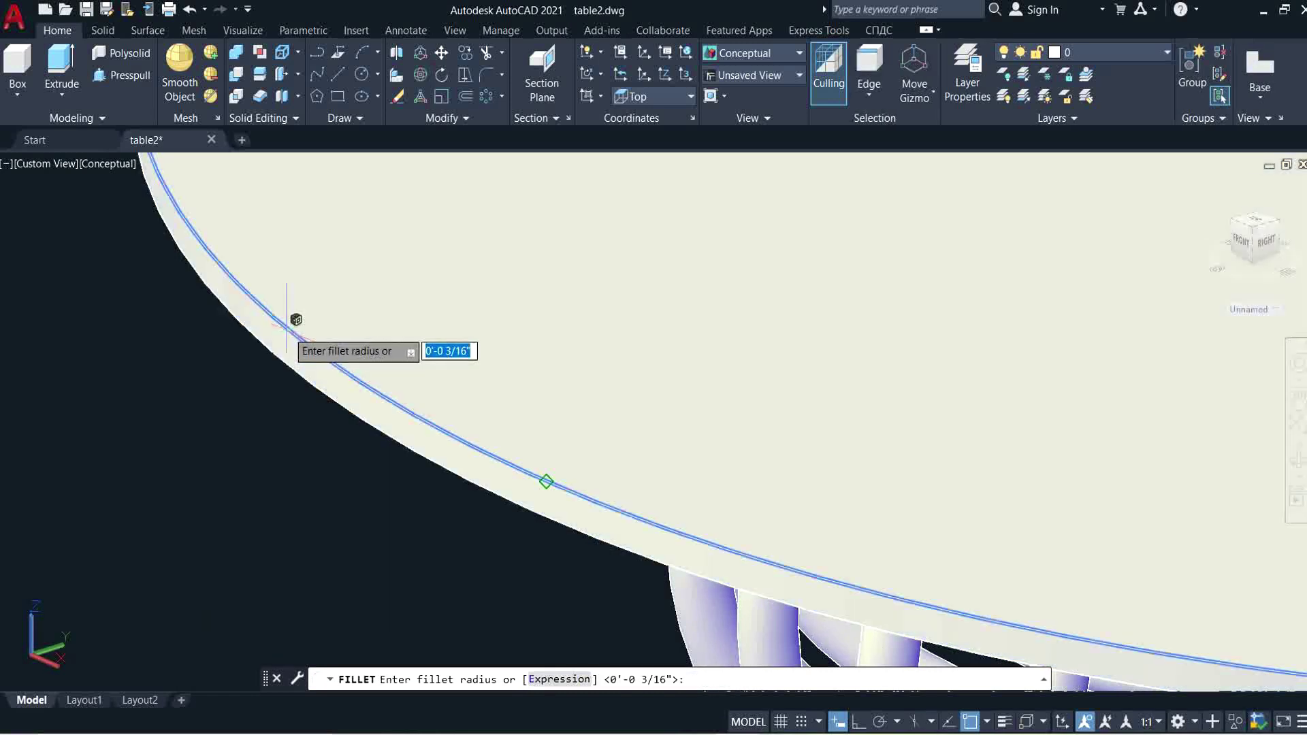
pyautogui.click(282, 405)
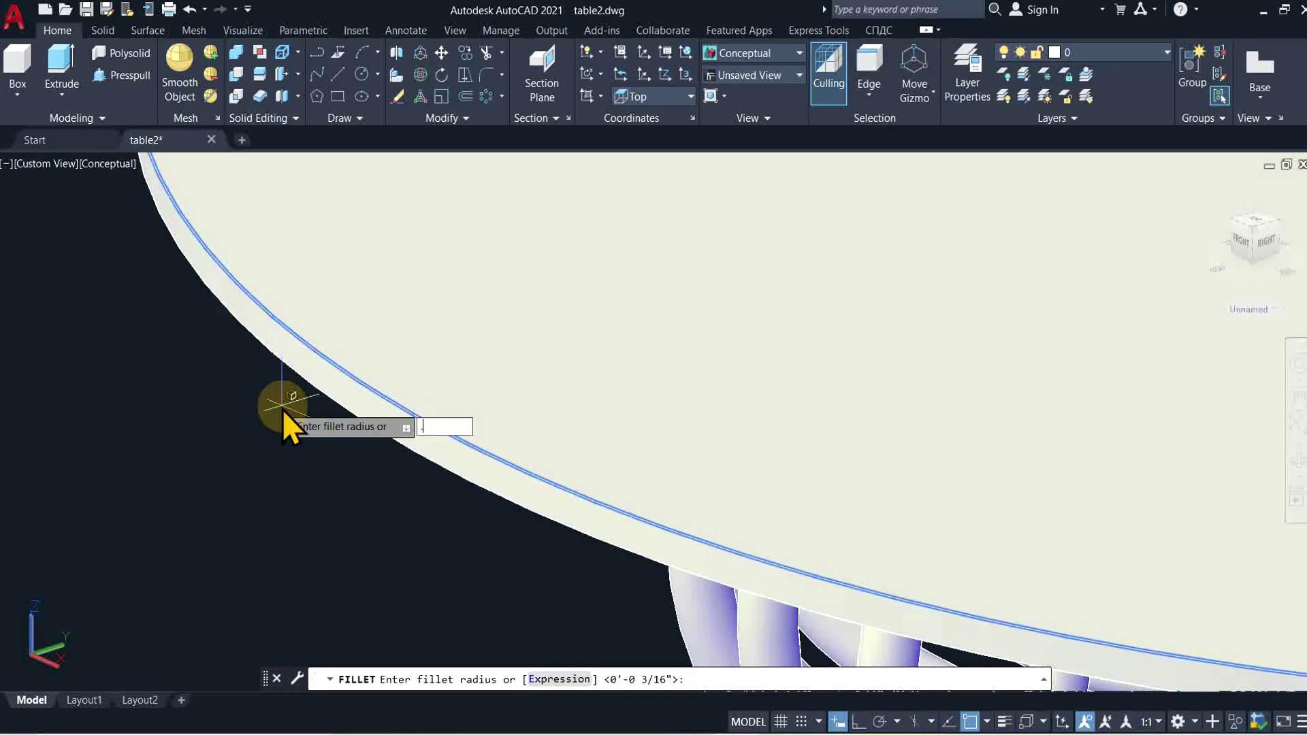
pyautogui.write('.2')
pyautogui.press('Return')
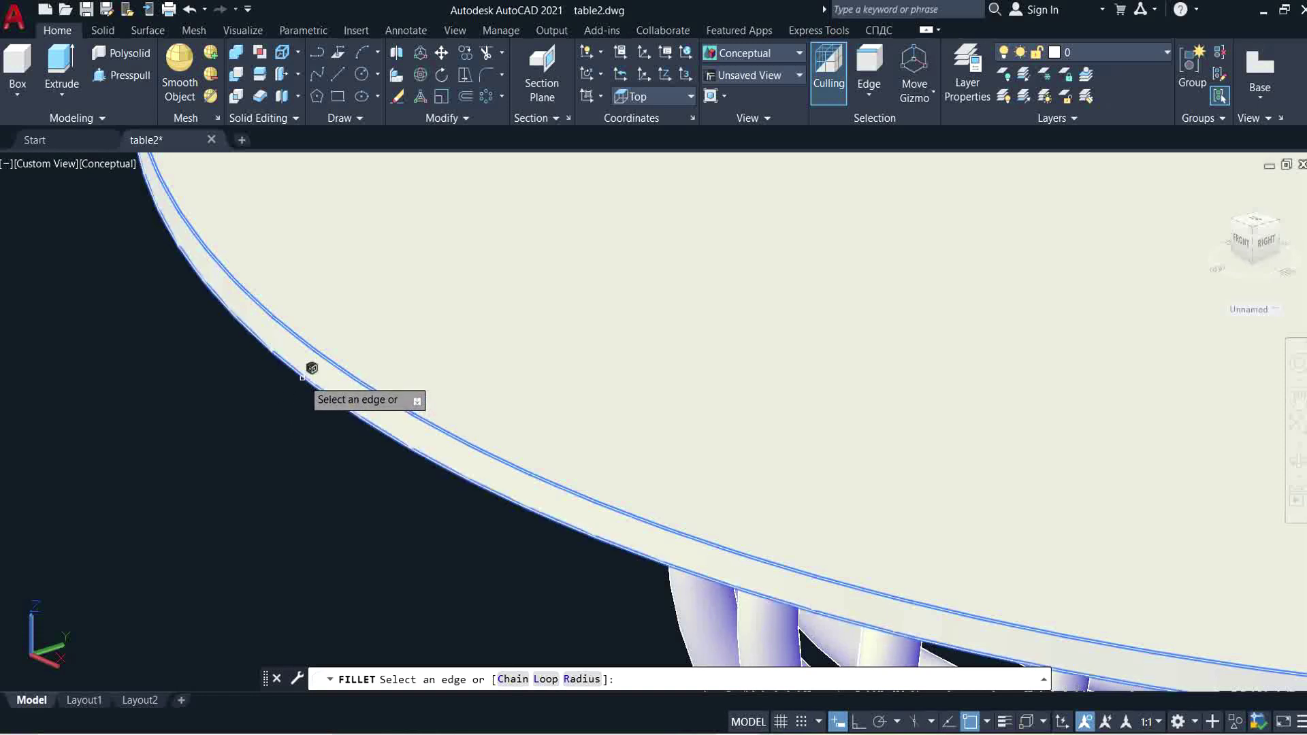
pyautogui.click(311, 370)
pyautogui.press('Return')
pyautogui.scroll(-4, 262, 424)
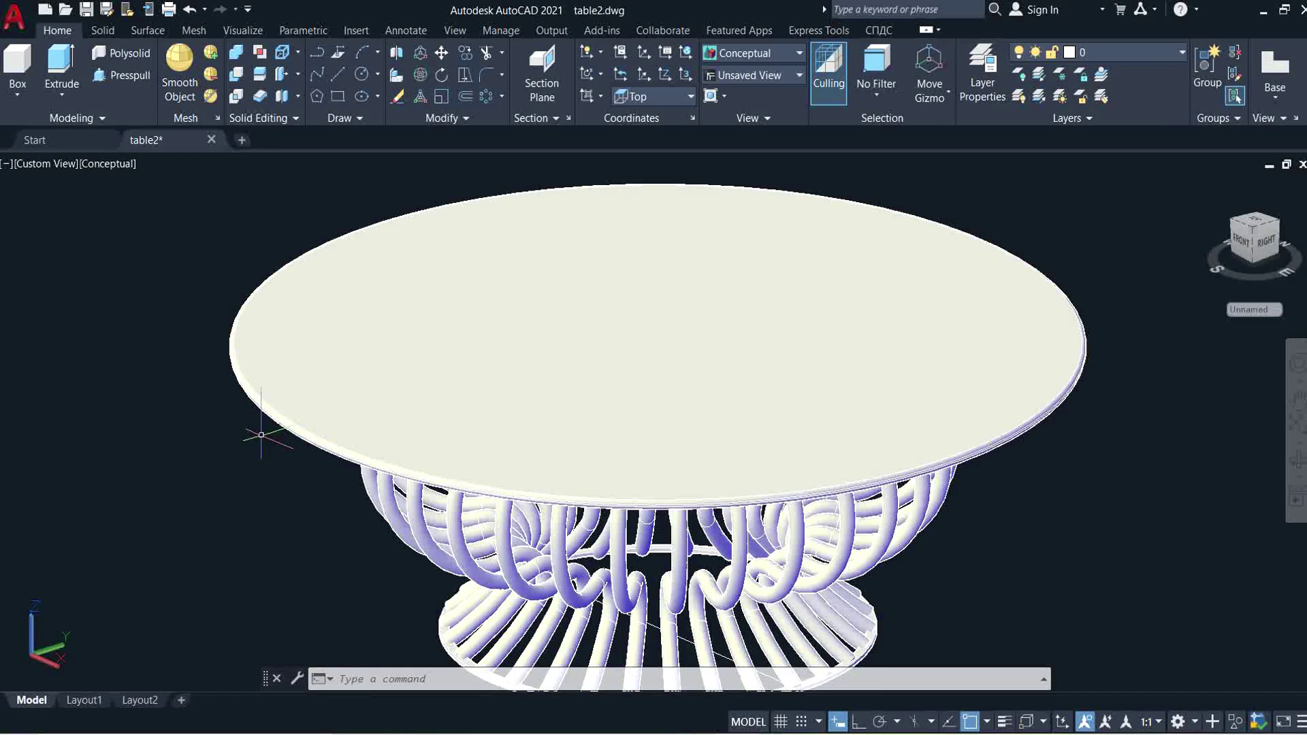
pyautogui.moveTo(233, 439); pyautogui.dragTo(175, 405, button='middle')
pyautogui.scroll(-2, 174, 406)
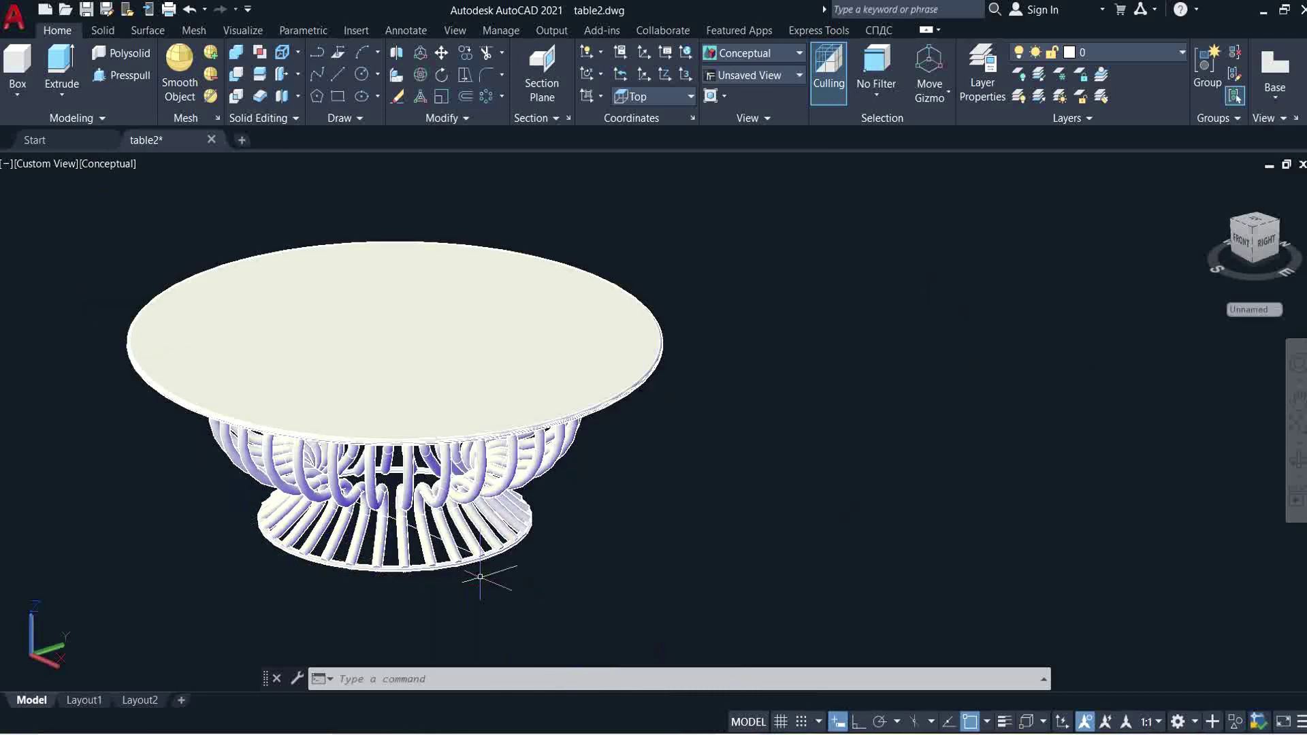
# In Front view, assign the tabletop to Layer2, then start a selection window around the table
pyautogui.click(32, 166)
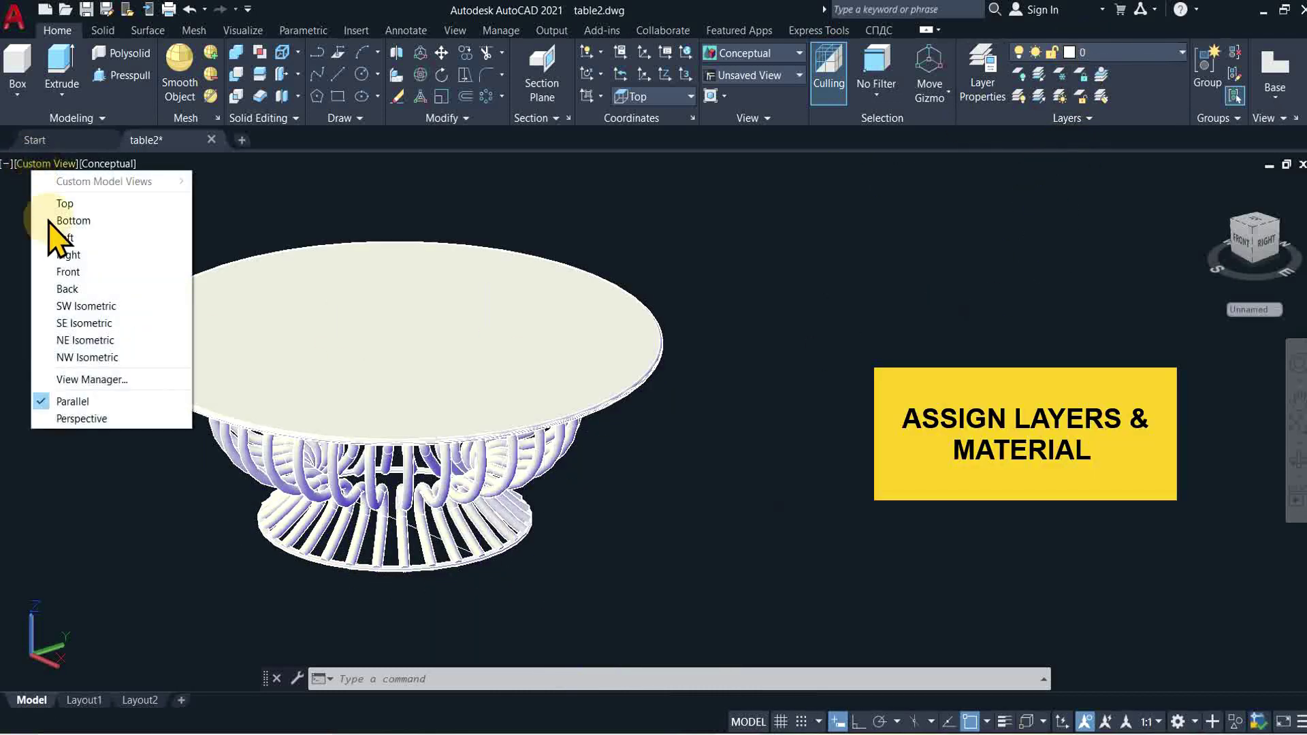
pyautogui.click(69, 272)
pyautogui.scroll(-4, 765, 429)
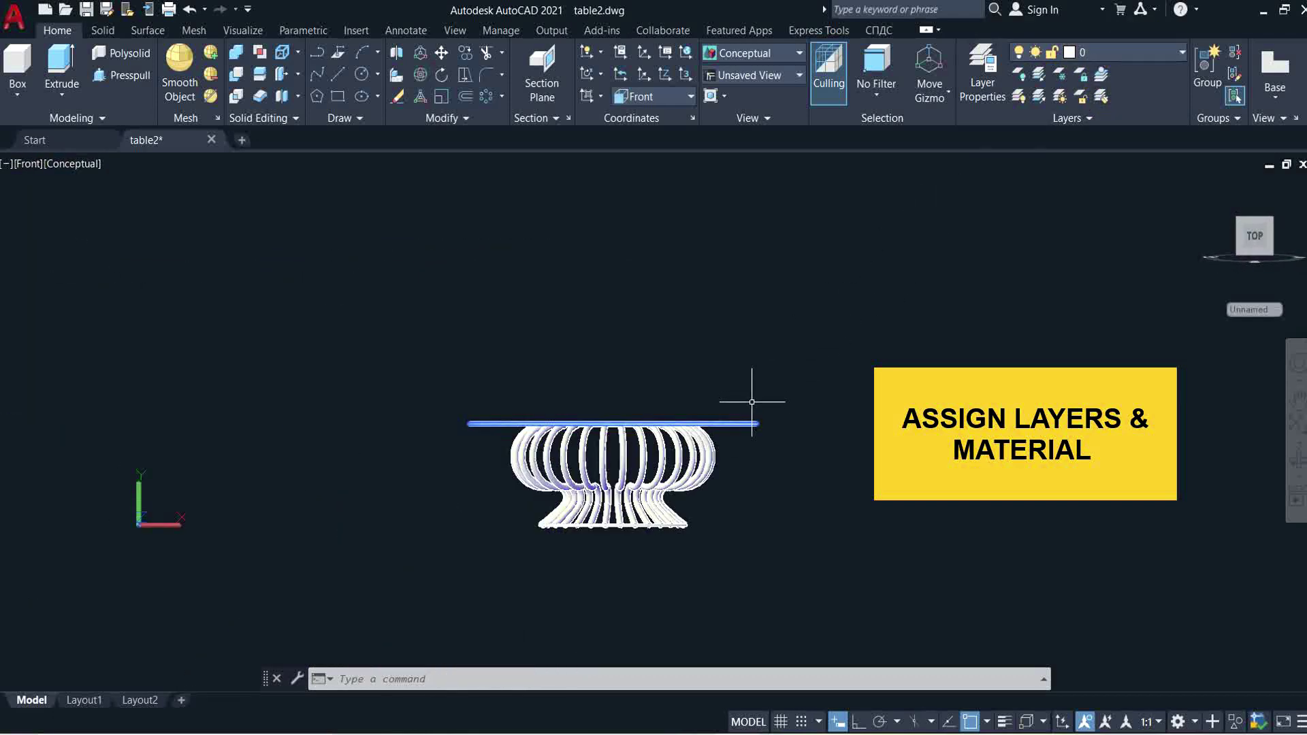
pyautogui.click(740, 424)
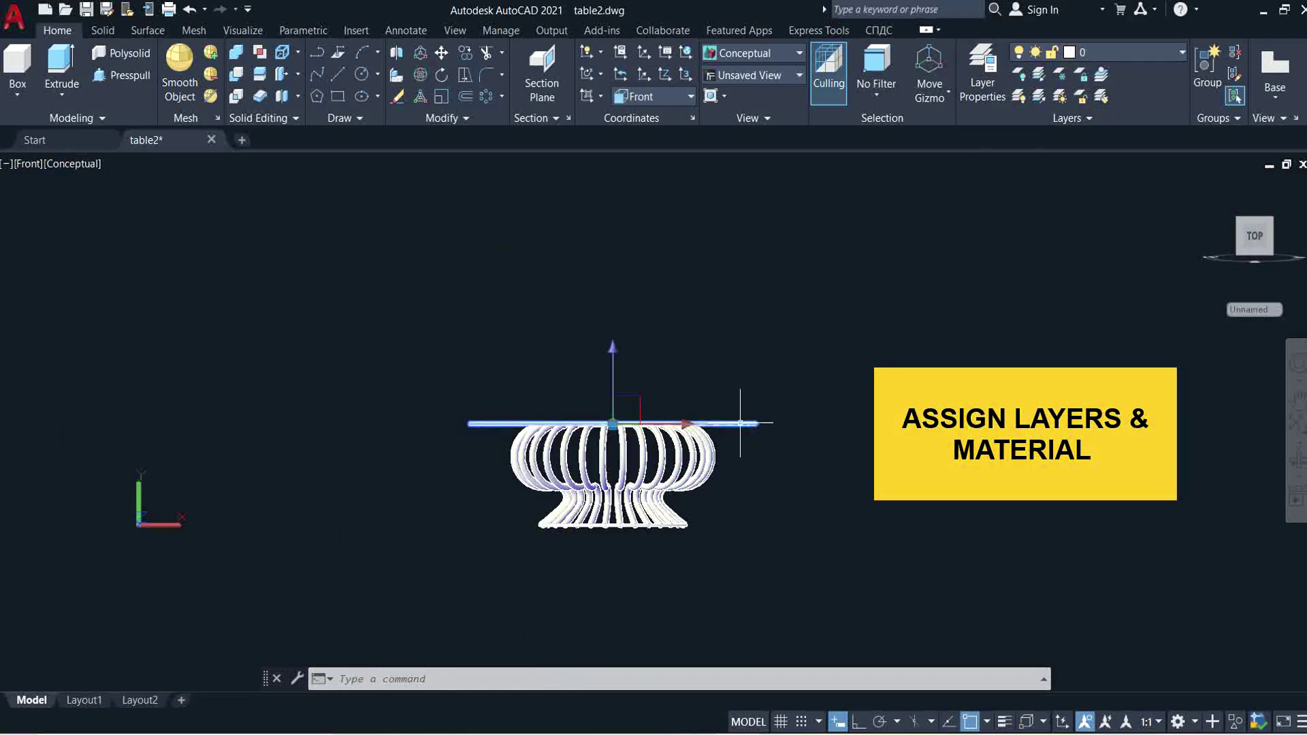
pyautogui.click(1159, 52)
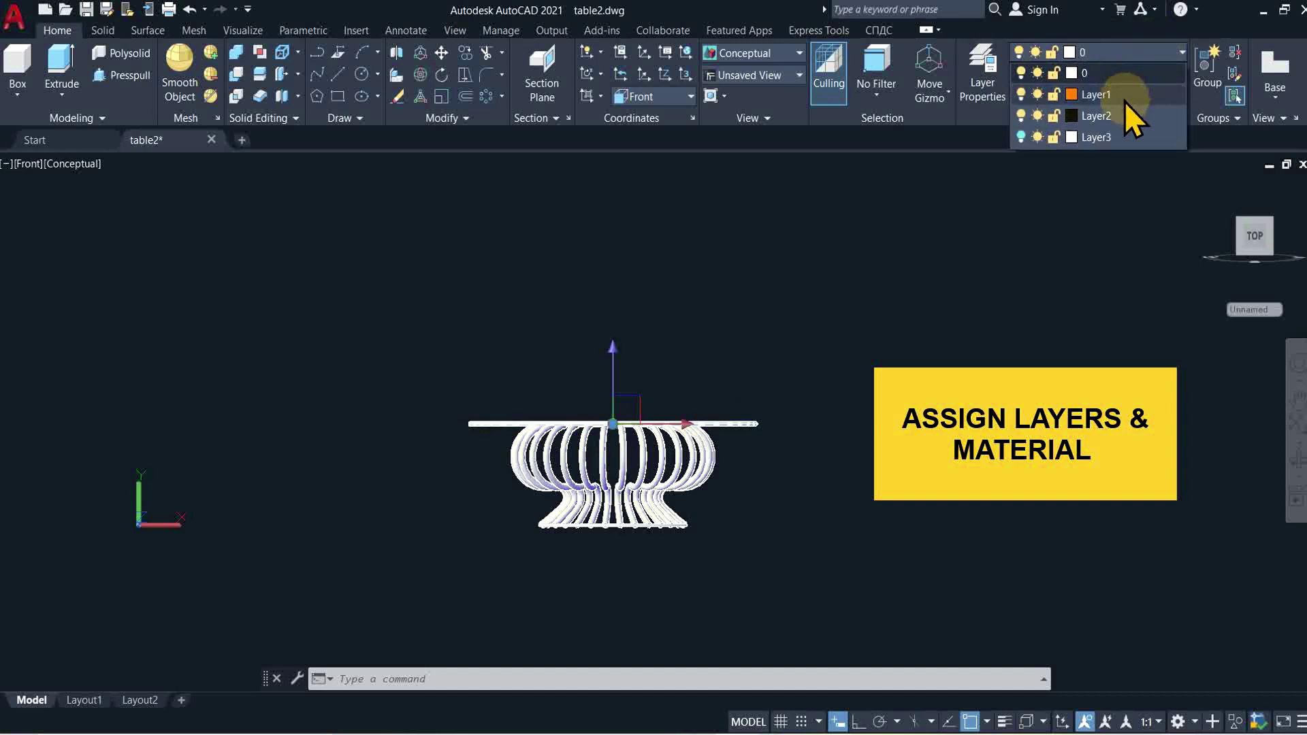
pyautogui.click(1102, 116)
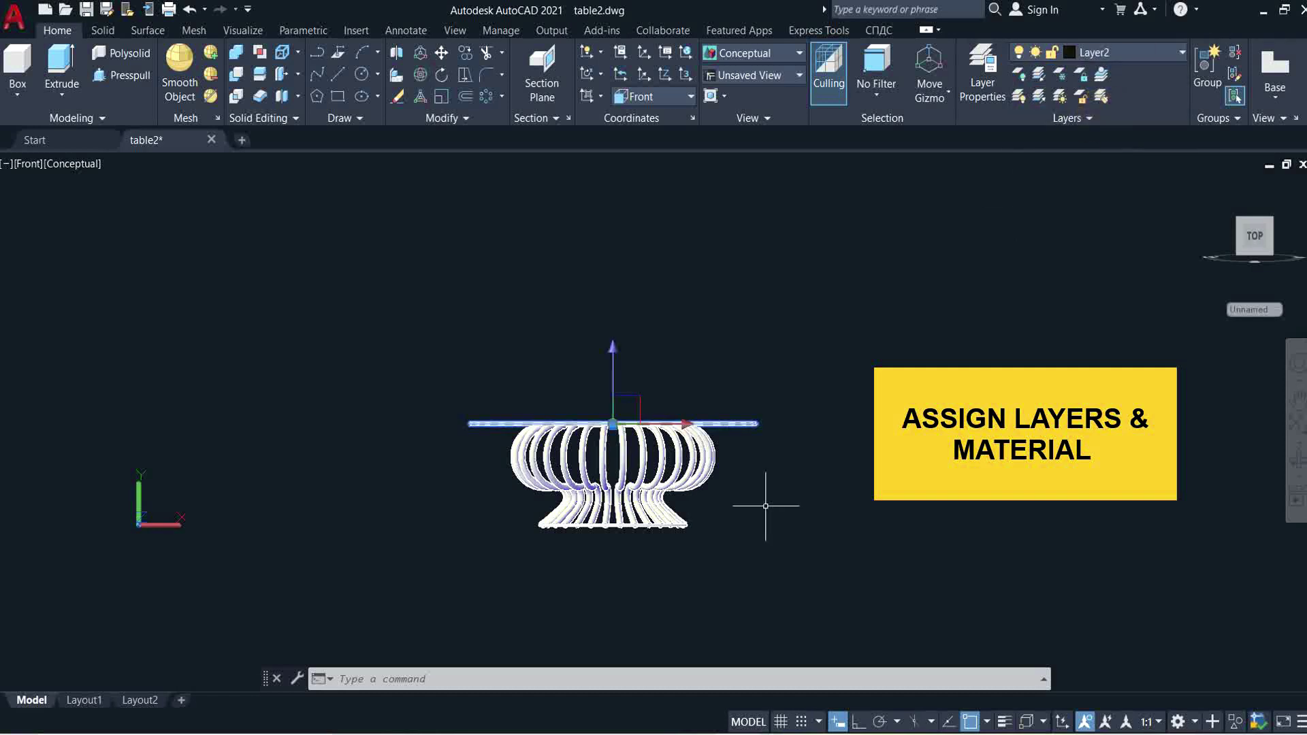
pyautogui.press('Escape')
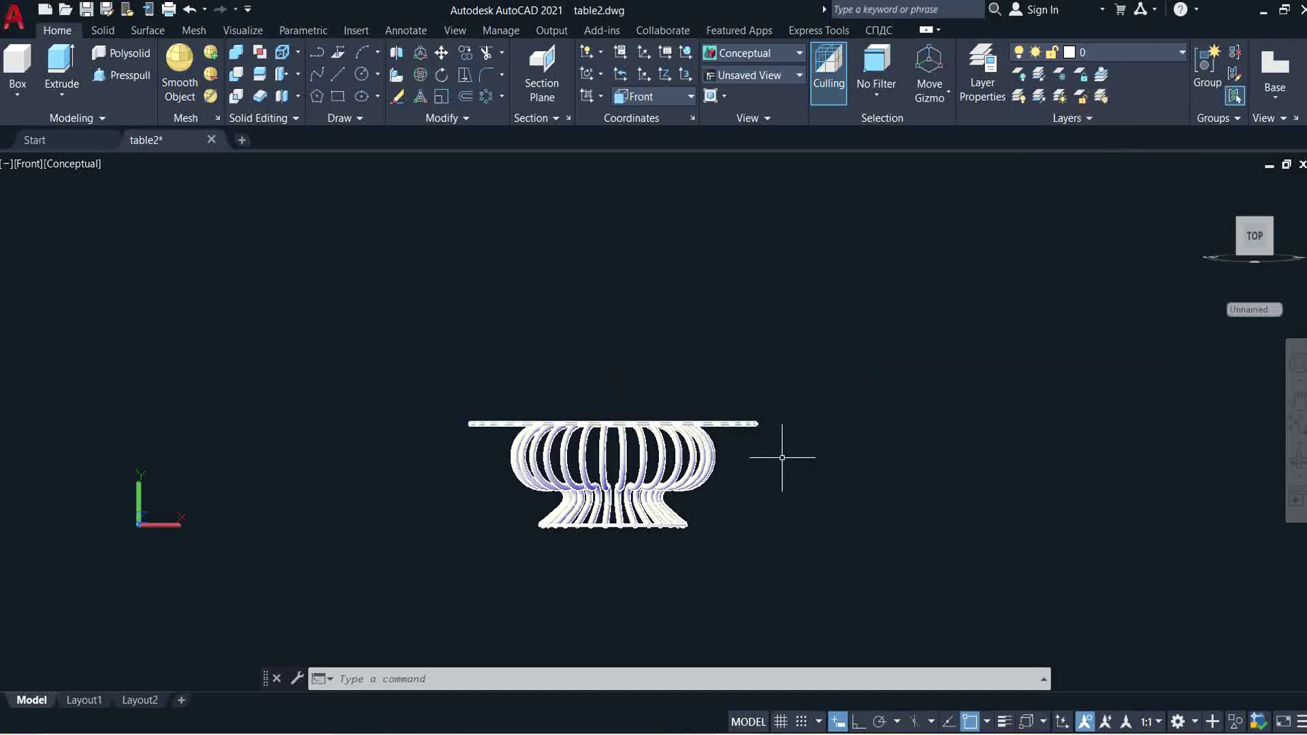
pyautogui.moveTo(780, 459); pyautogui.dragTo(760, 458, button='middle')
pyautogui.scroll(3, 666, 456)
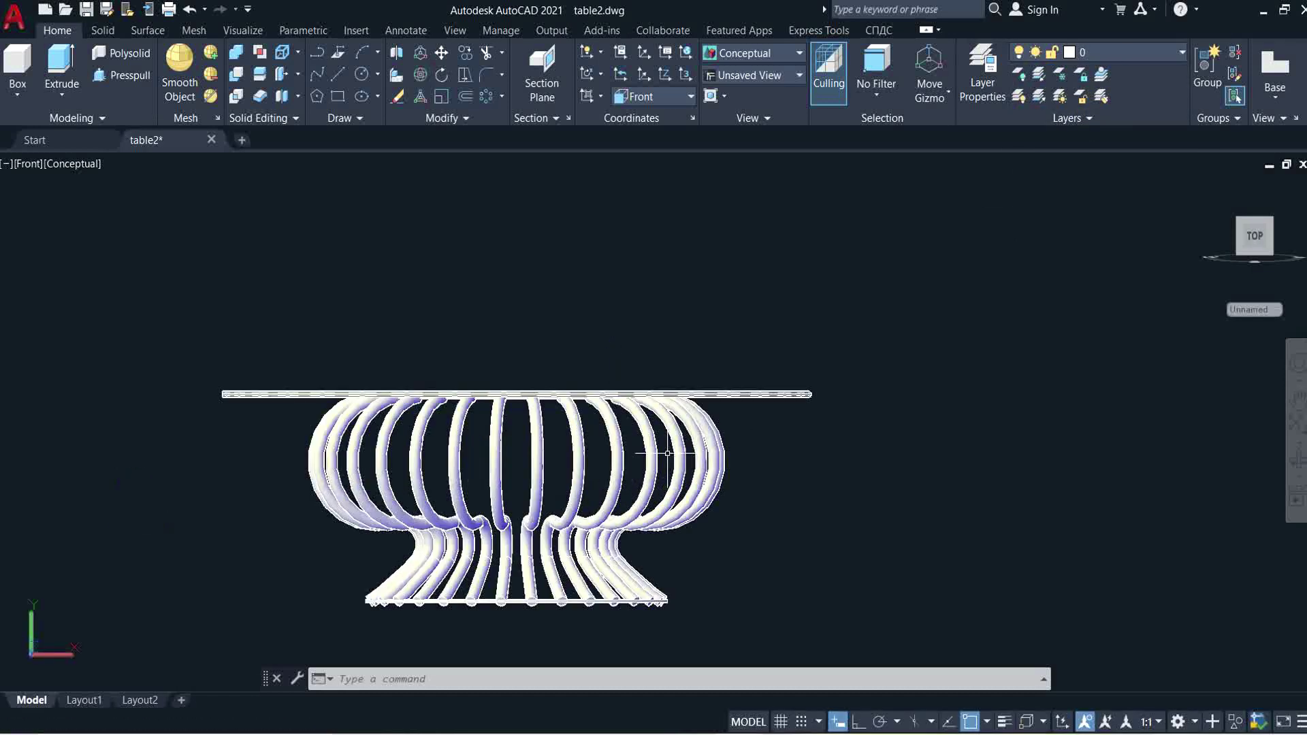
pyautogui.click(780, 420)
# Assign the window-selected ribbed legs and rings to Layer1 and clear the selection
pyautogui.click(204, 614)
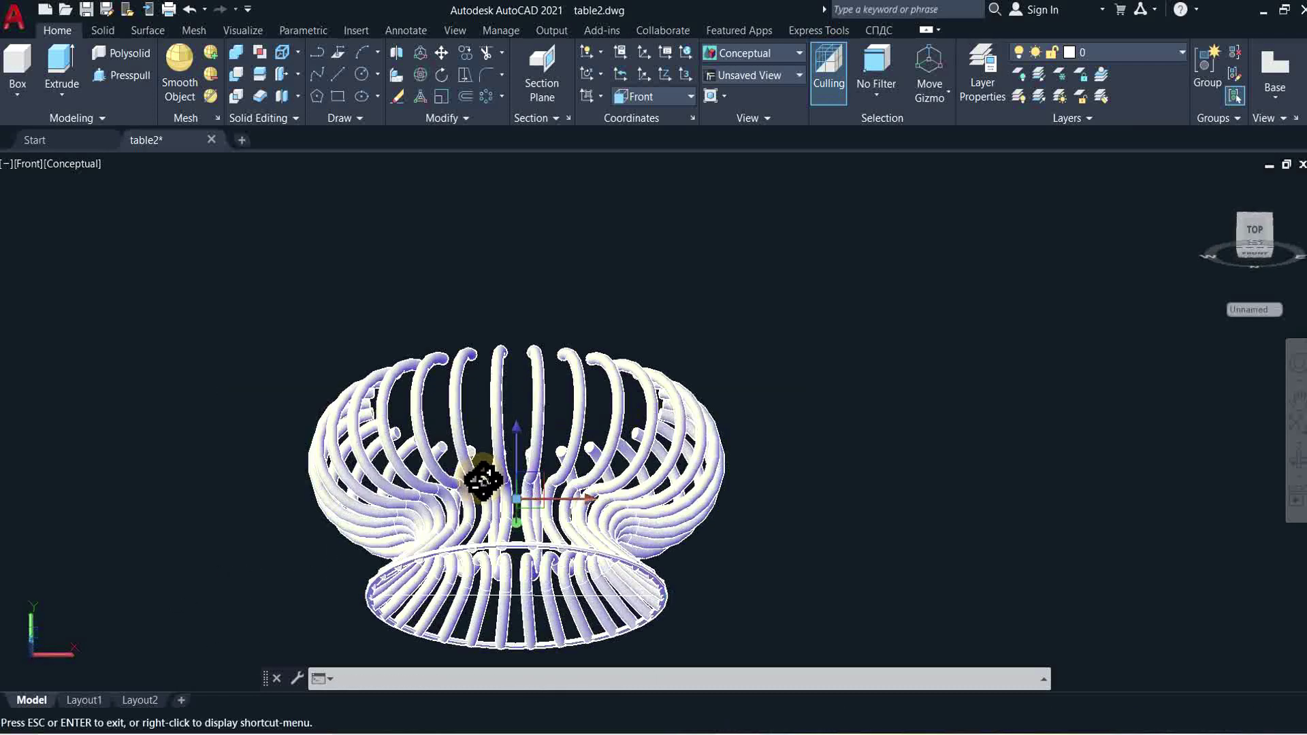
pyautogui.keyDown('shift'); pyautogui.moveTo(475, 546); pyautogui.dragTo(526, 333, button='middle'); pyautogui.keyUp('shift')
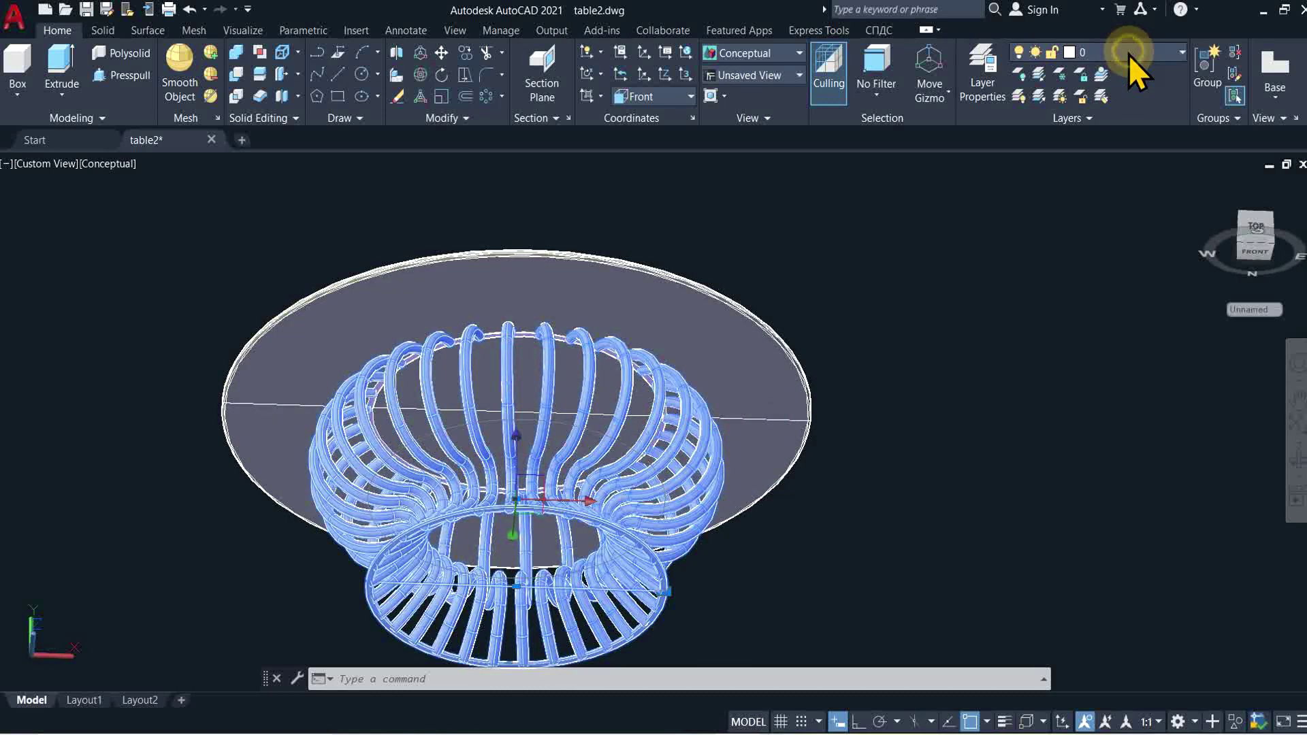
pyautogui.click(1128, 54)
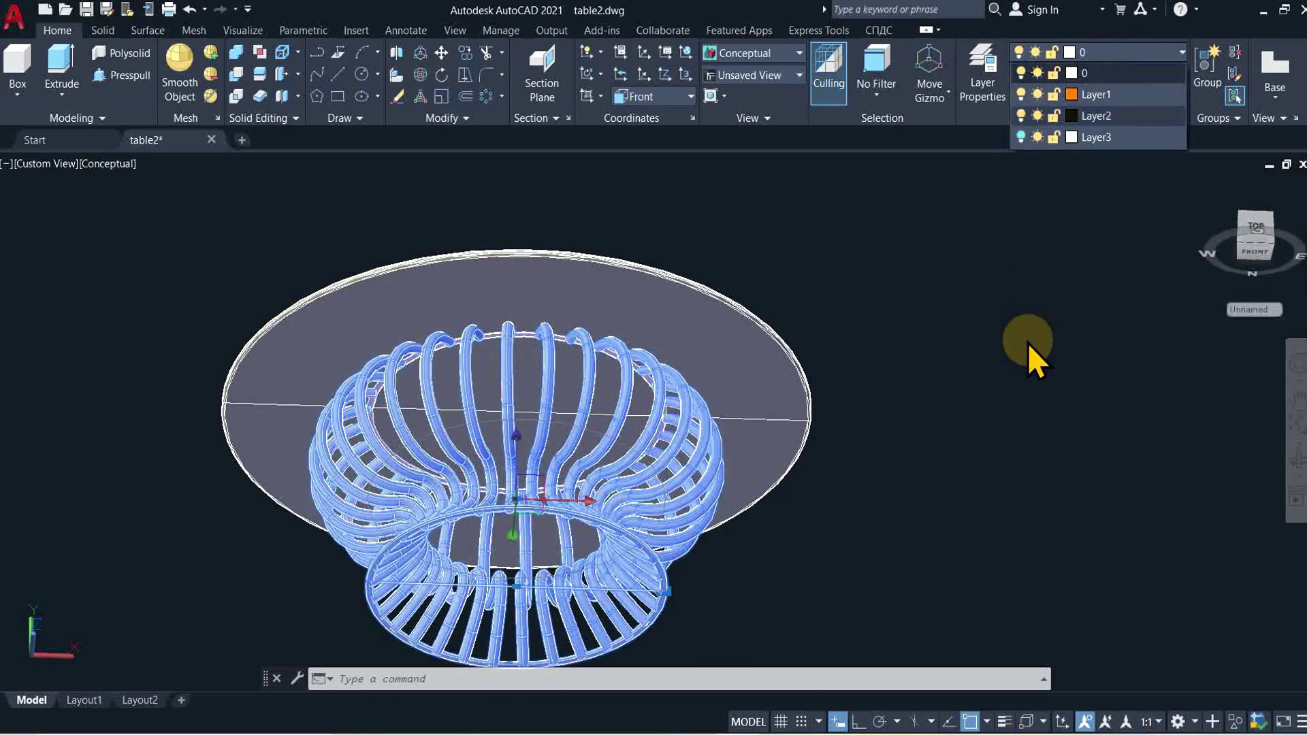
pyautogui.click(1096, 95)
pyautogui.press('Escape')
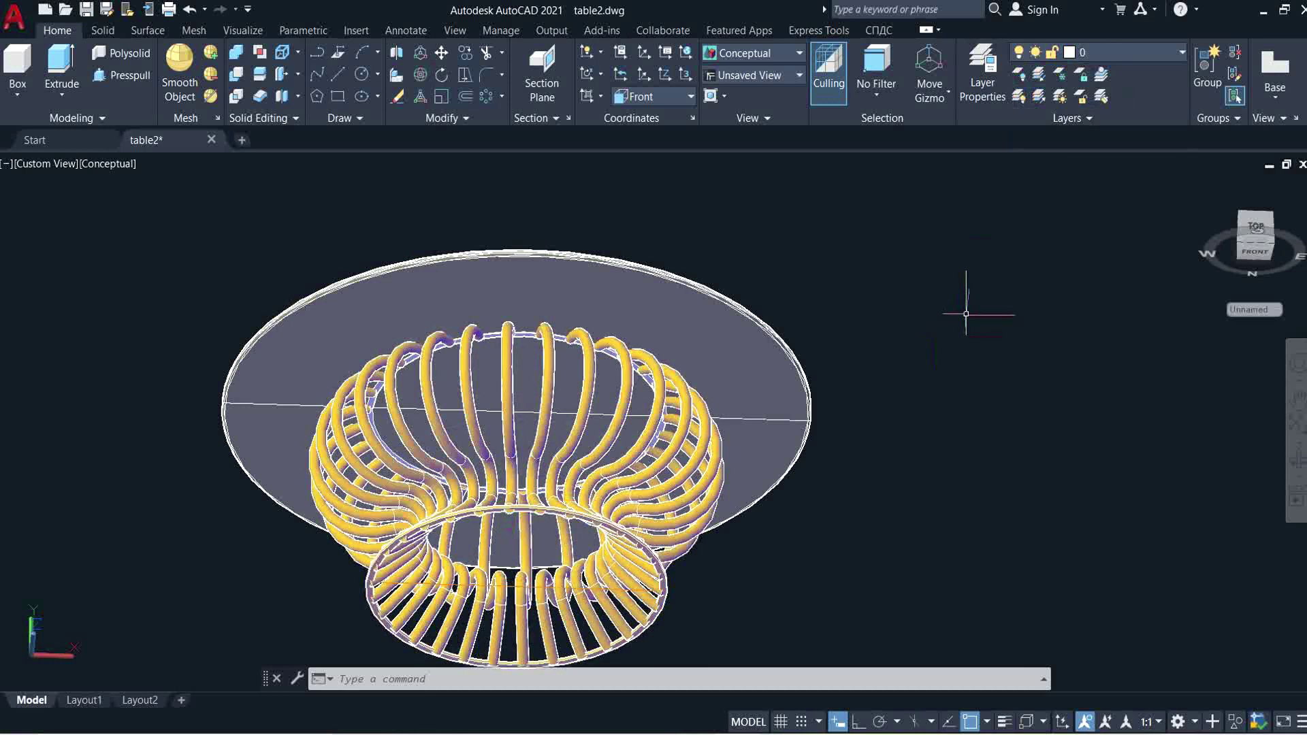
pyautogui.click(103, 163)
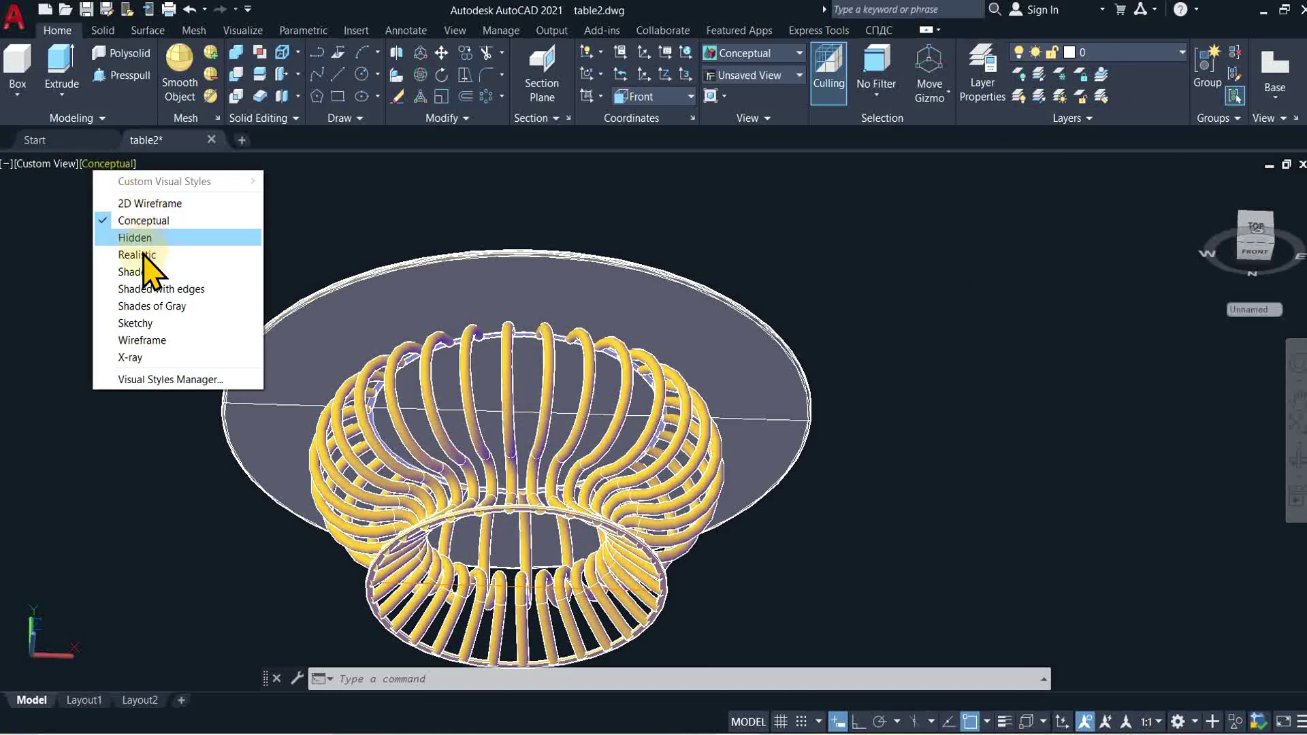
pyautogui.click(879, 398)
pyautogui.click(903, 465)
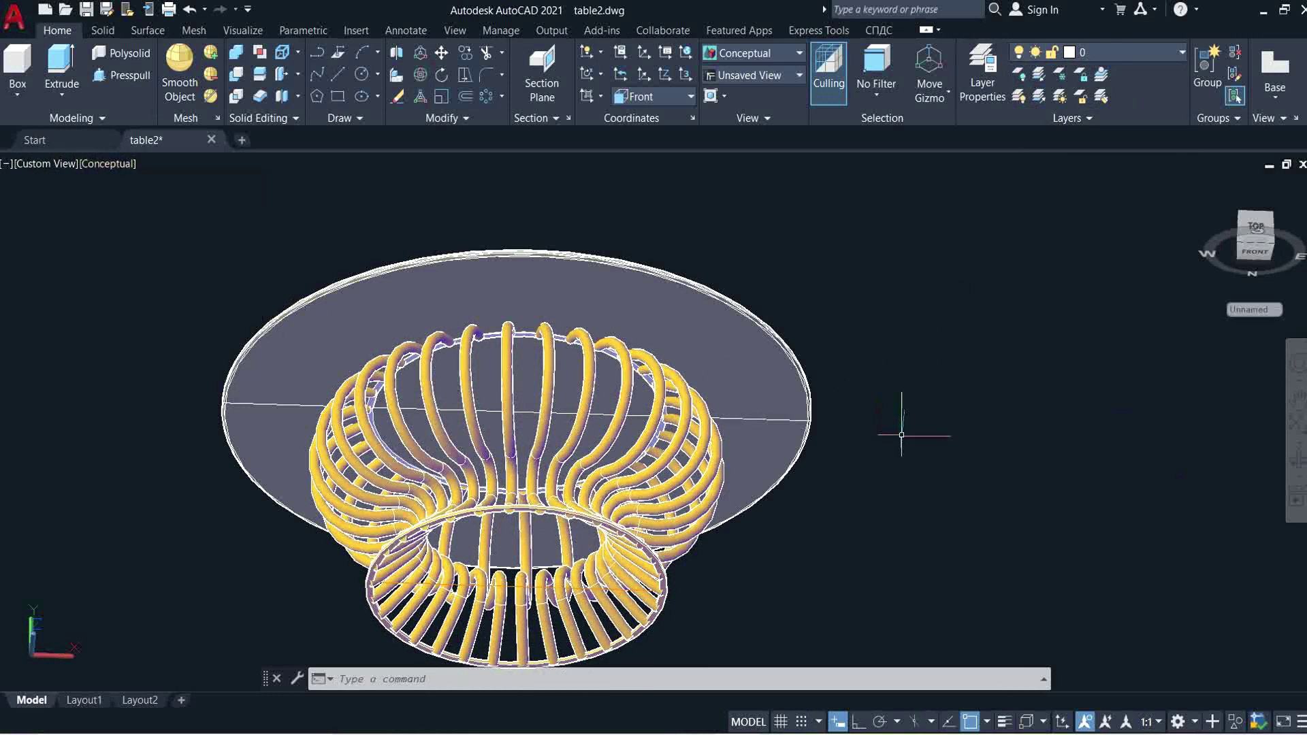
# Orbit to an eye-level angle and switch the viewport to the Realistic visual style
pyautogui.keyDown('shift'); pyautogui.moveTo(916, 353); pyautogui.dragTo(875, 460, button='middle'); pyautogui.keyUp('shift')
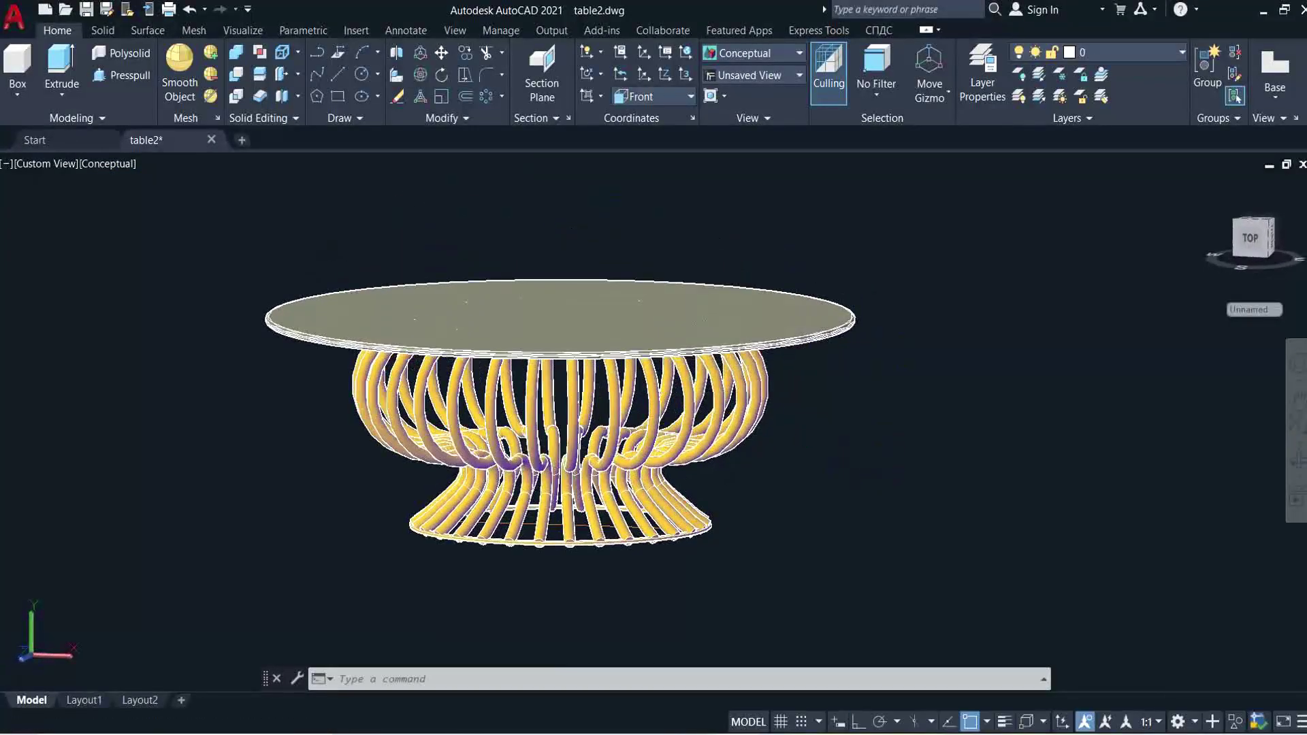
pyautogui.click(122, 164)
pyautogui.click(168, 256)
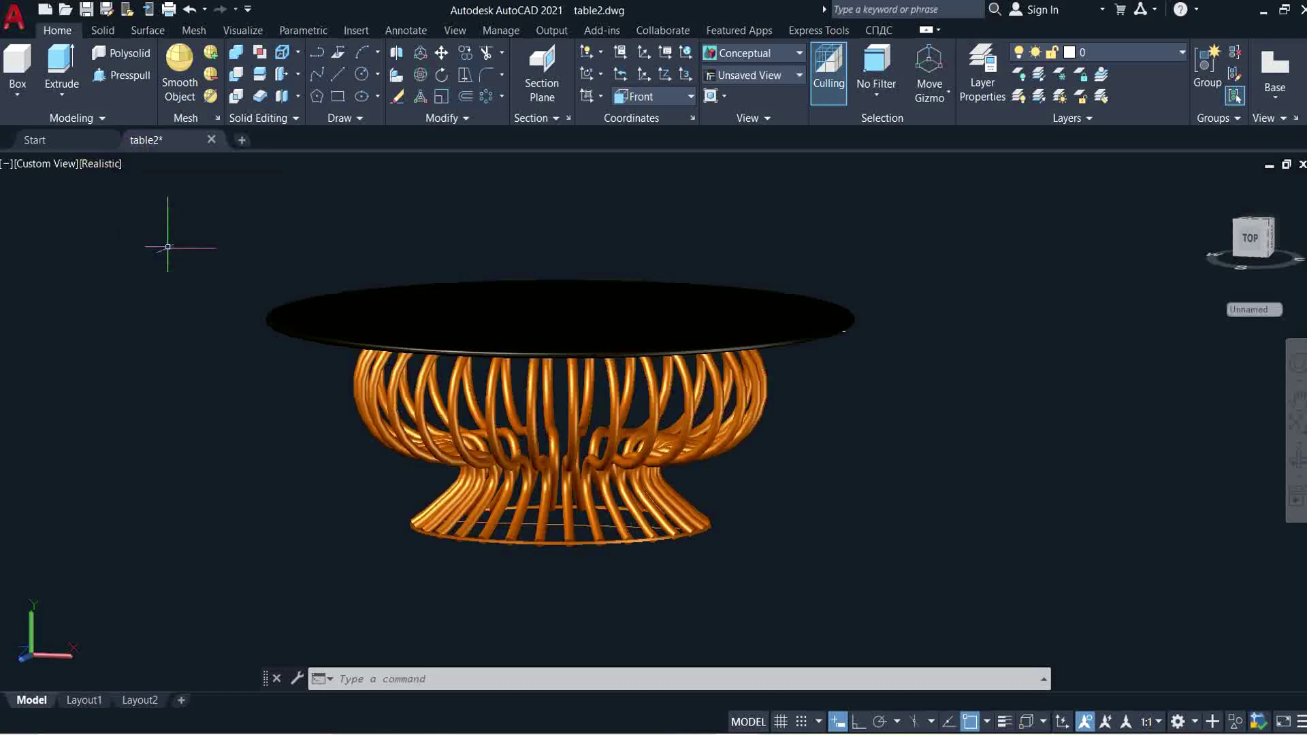
pyautogui.keyDown('shift'); pyautogui.moveTo(746, 519); pyautogui.dragTo(511, 480, button='middle'); pyautogui.keyUp('shift')
pyautogui.scroll(-3, 467, 481)
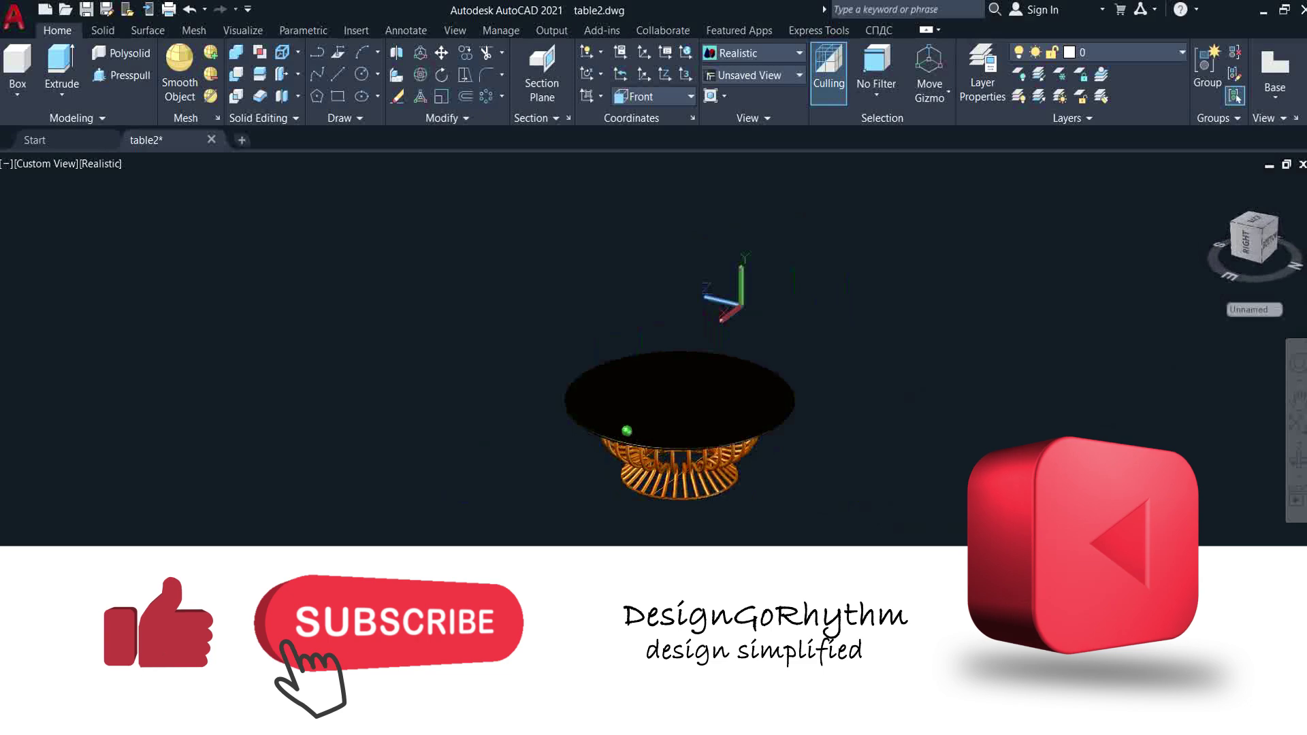
pyautogui.scroll(4, 715, 460)
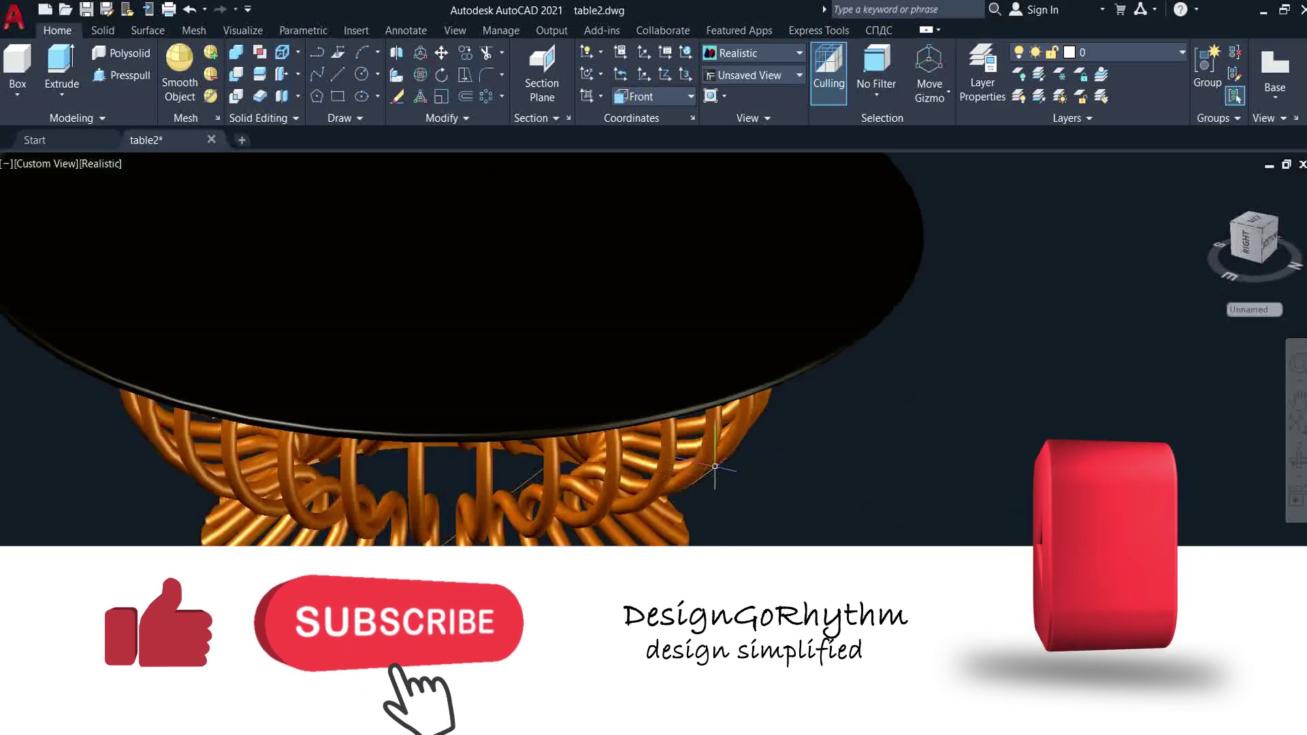
pyautogui.scroll(-2, 749, 463)
pyautogui.moveTo(748, 463)
pyautogui.keyDown('shift'); pyautogui.mouseDown(button='middle')
pyautogui.moveTo(741, 417)
pyautogui.moveTo(695, 458)
pyautogui.moveTo(669, 447)
pyautogui.moveTo(682, 449)
pyautogui.mouseUp(button='middle'); pyautogui.keyUp('shift')
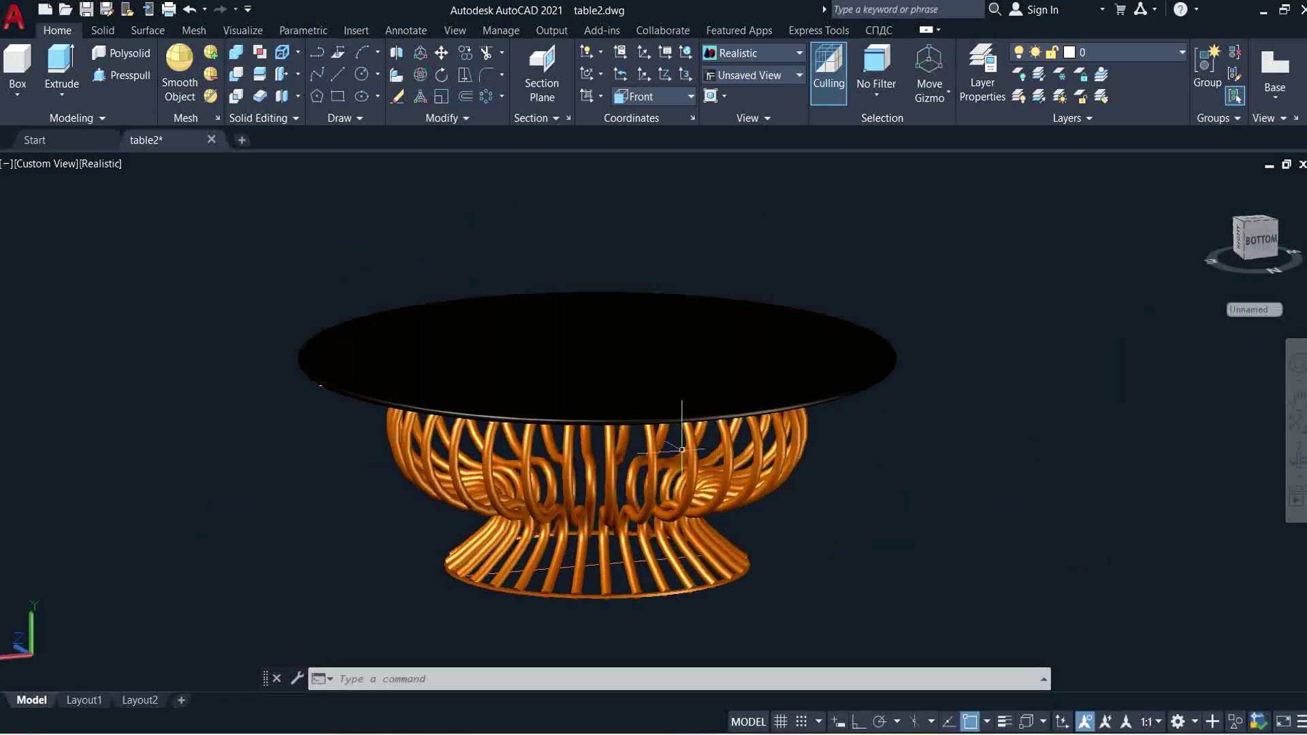
pyautogui.scroll(3, 859, 491)
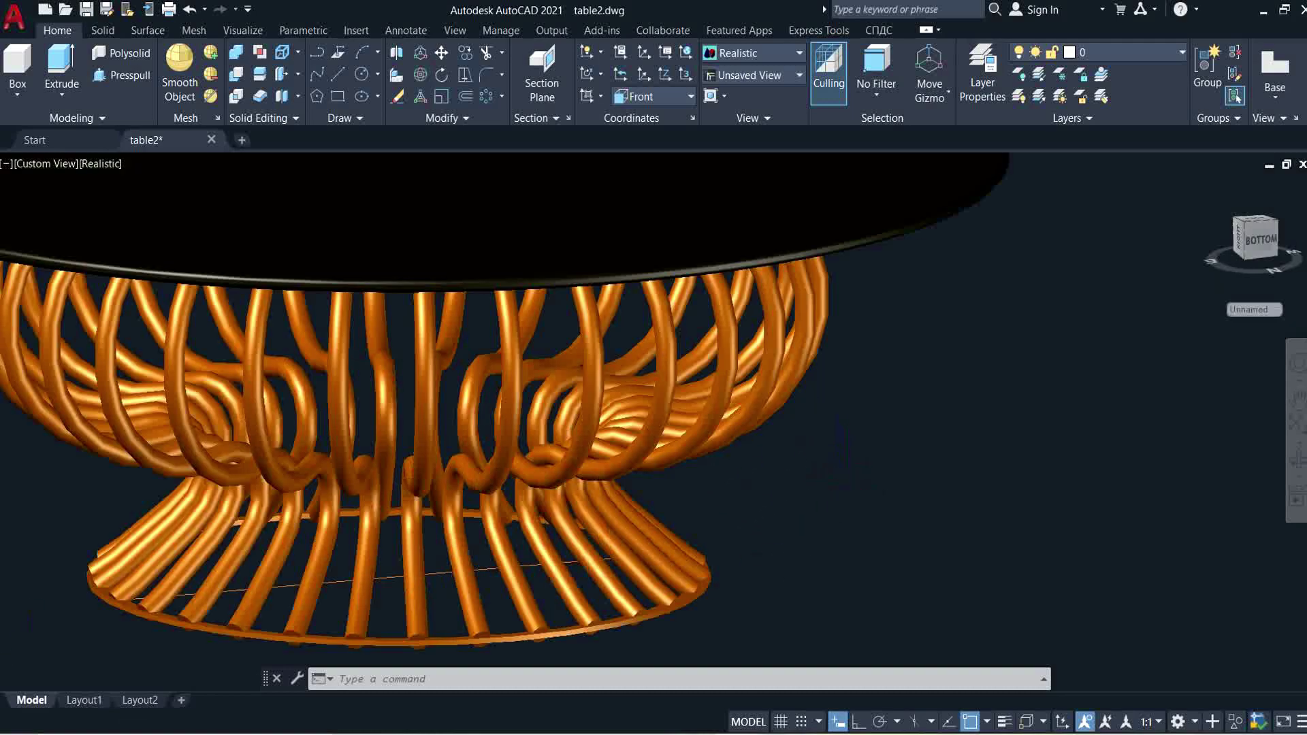